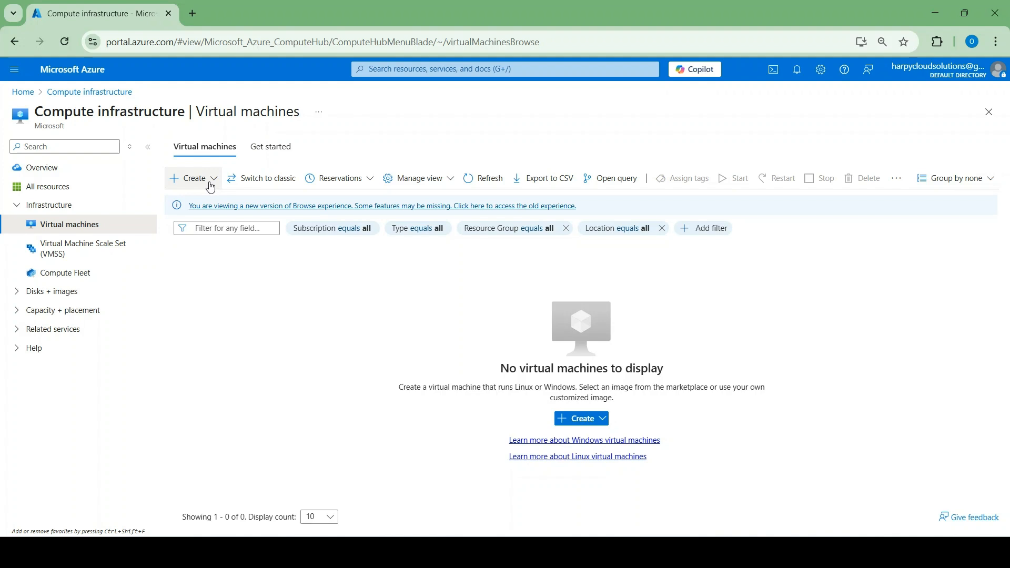
# Start creating a new virtual machine and assign it to the existing LearnRG resource group
pyautogui.click(210, 179)
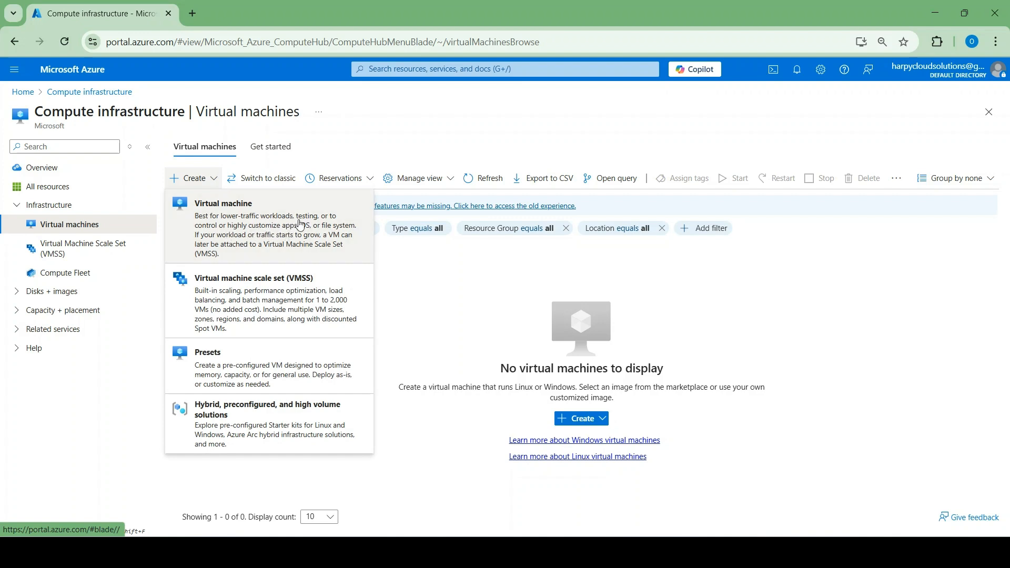
pyautogui.click(248, 226)
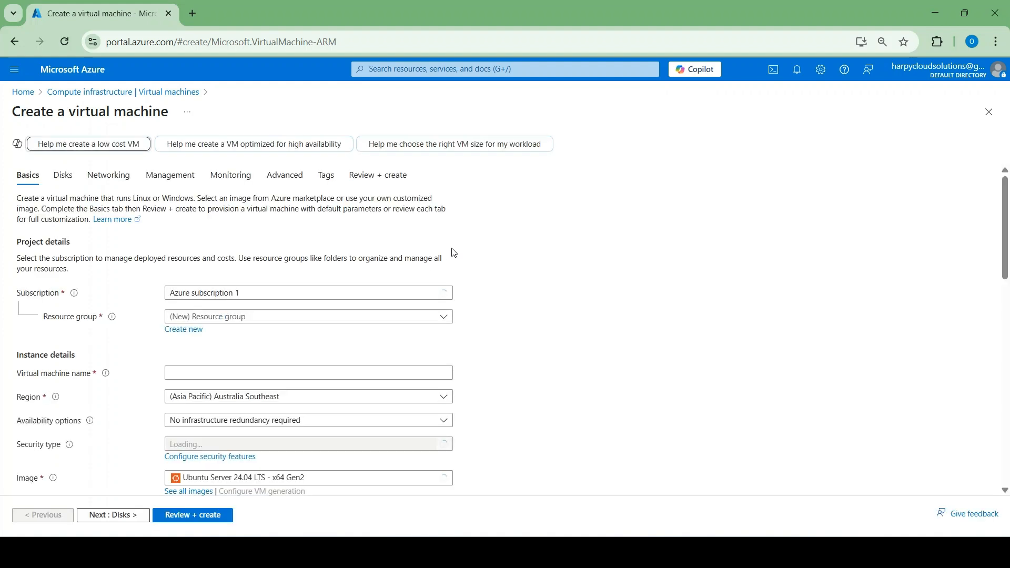
pyautogui.click(282, 319)
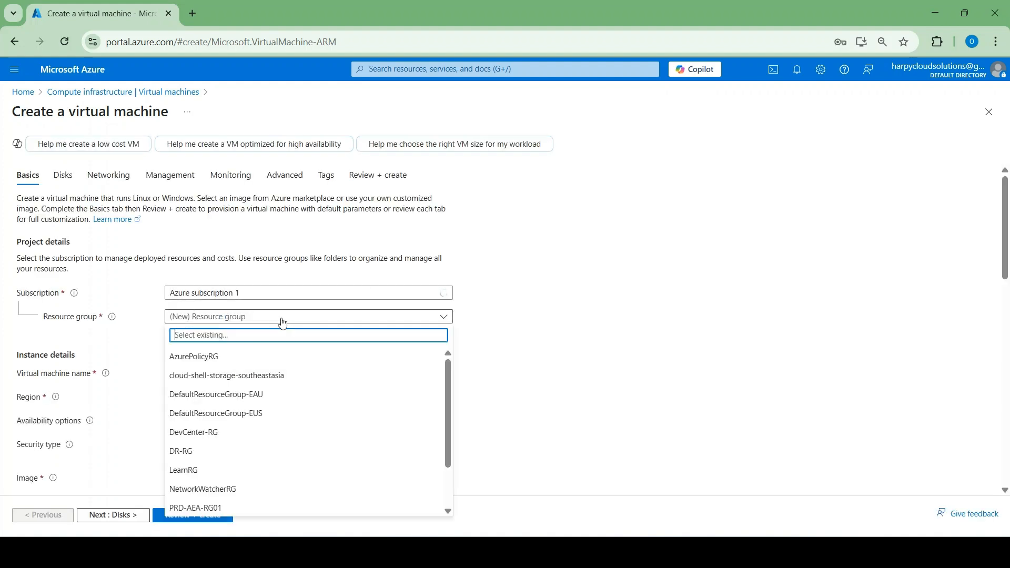
pyautogui.click(194, 471)
# Name the virtual machine newimagevm01 and set its region to (Asia Pacific) Australia East
pyautogui.click(205, 373)
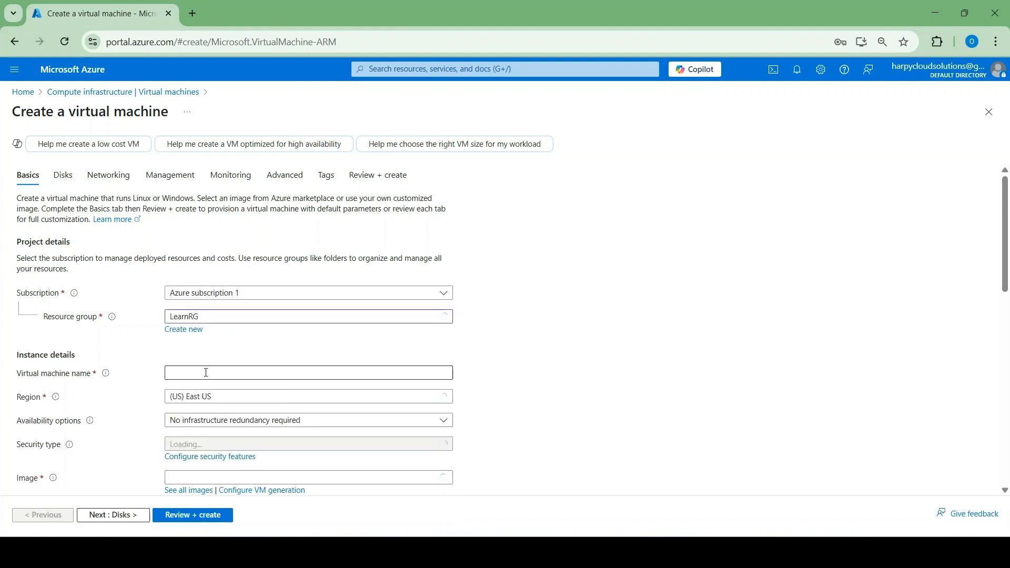
pyautogui.write('newimagevm01')
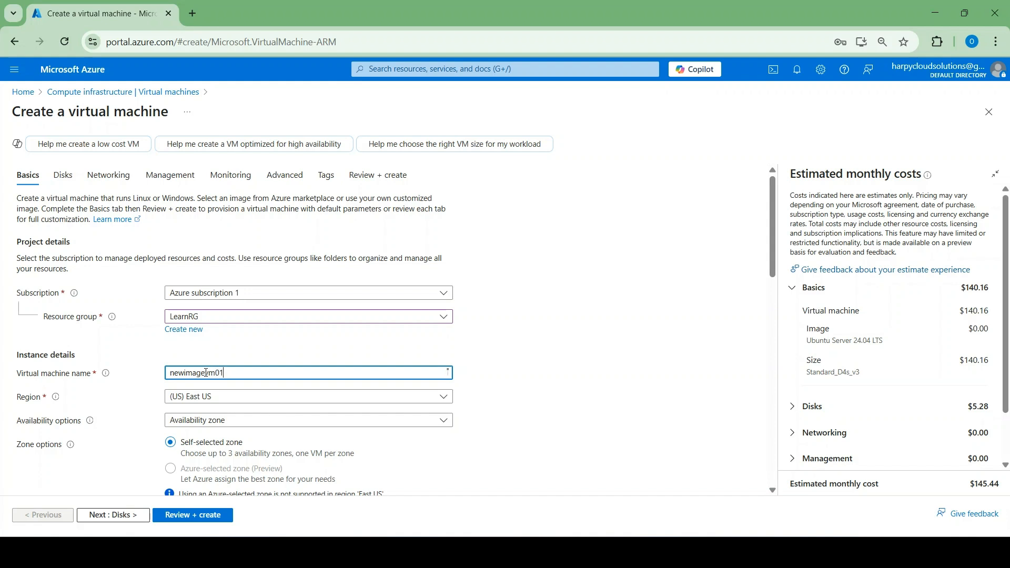
pyautogui.click(262, 401)
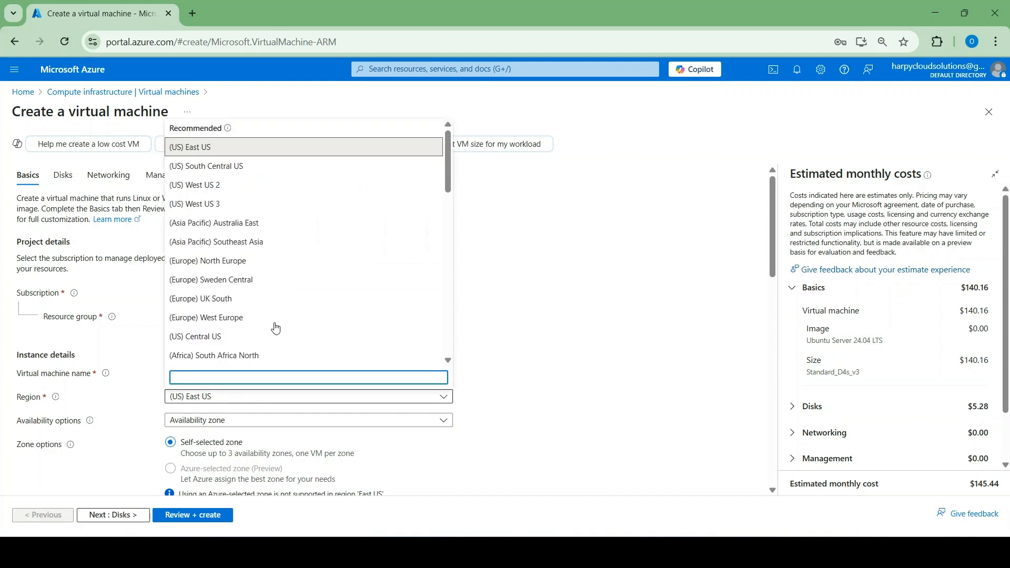
pyautogui.click(245, 223)
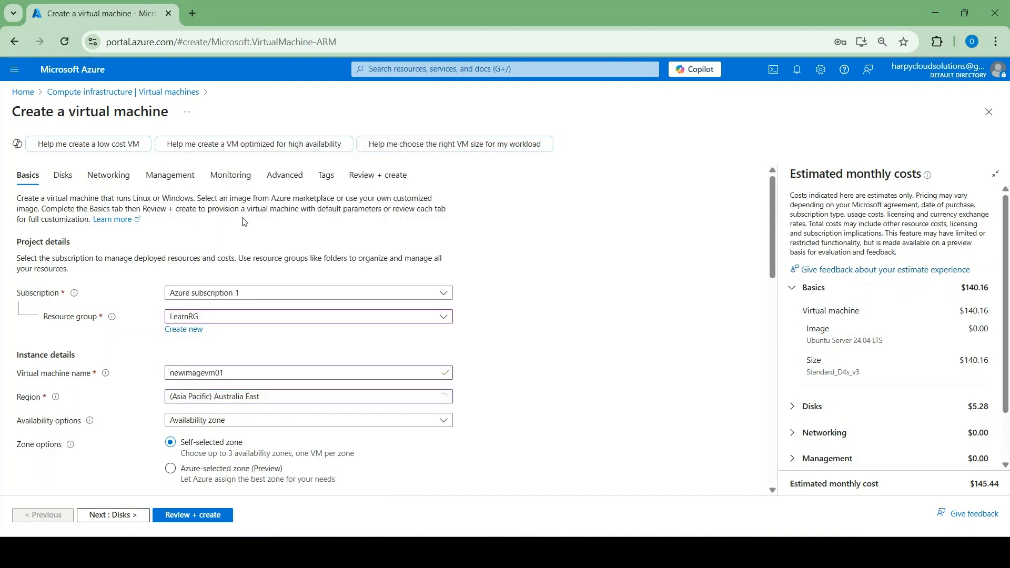
# Choose Windows 11 Enterprise, version 23H2 - x64 Gen 2 from the Marketplace as the virtual machine's image
pyautogui.scroll(-1, 530, 360)
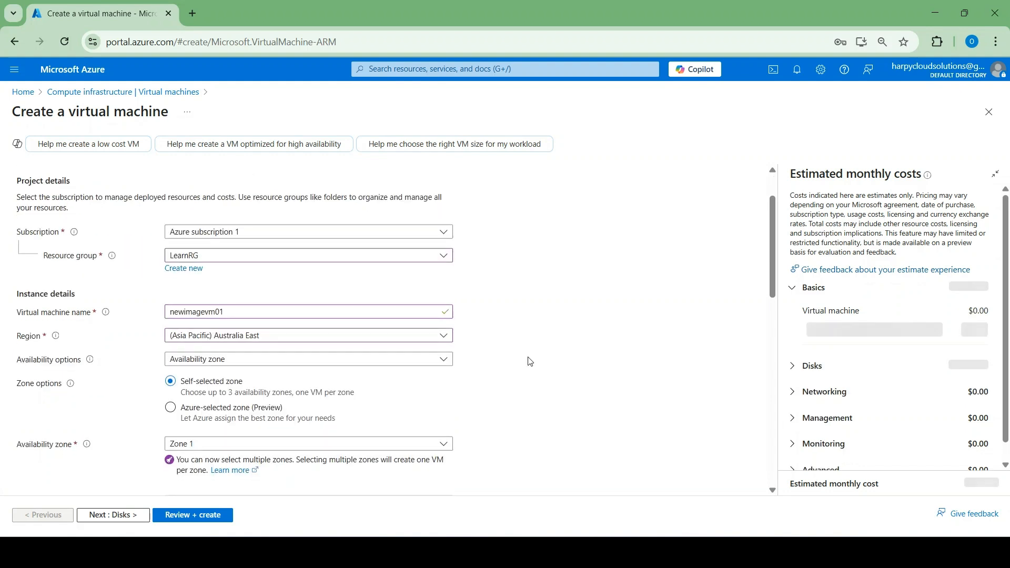
pyautogui.scroll(-2, 530, 360)
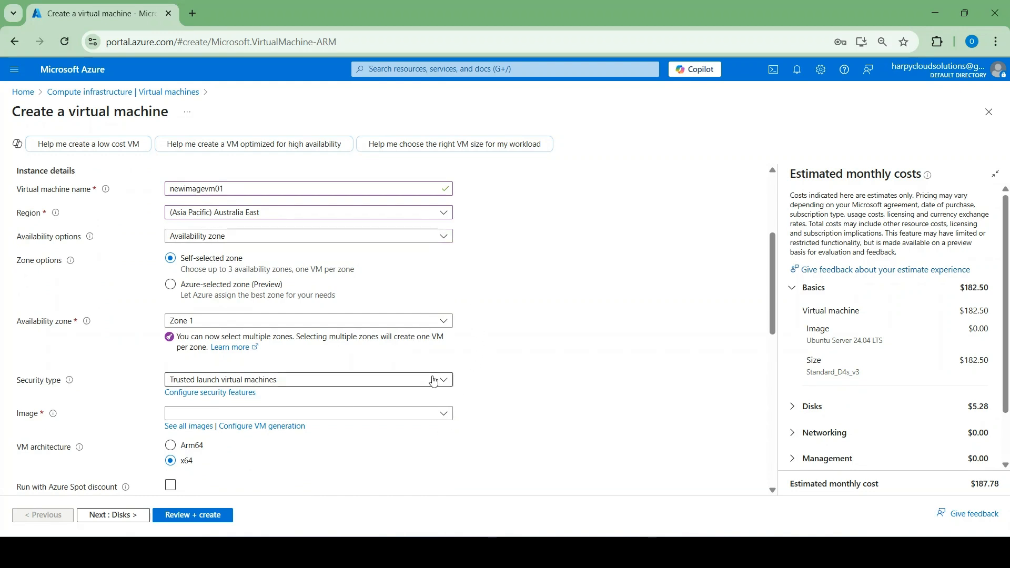
pyautogui.scroll(-1, 452, 385)
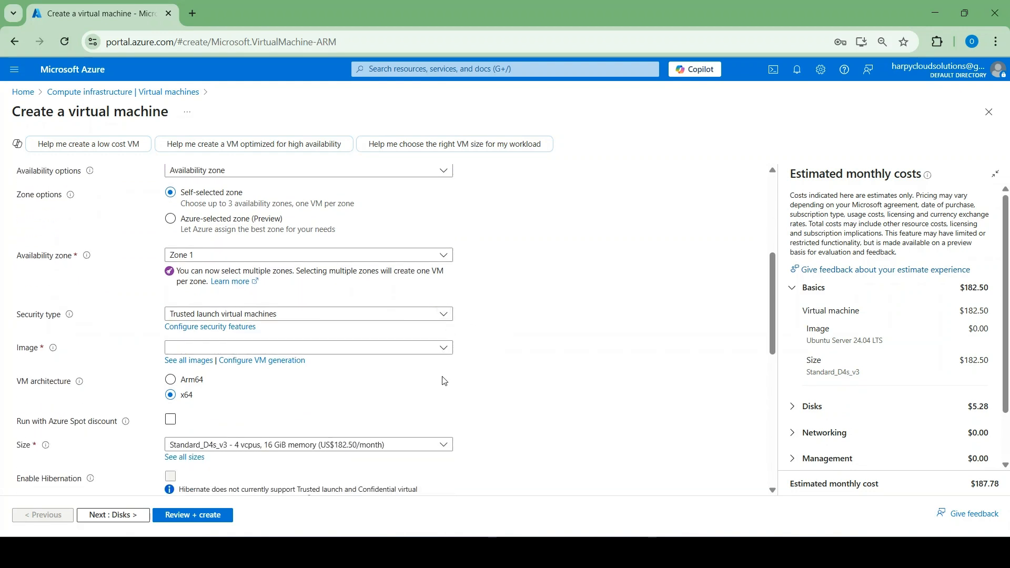
pyautogui.click(186, 363)
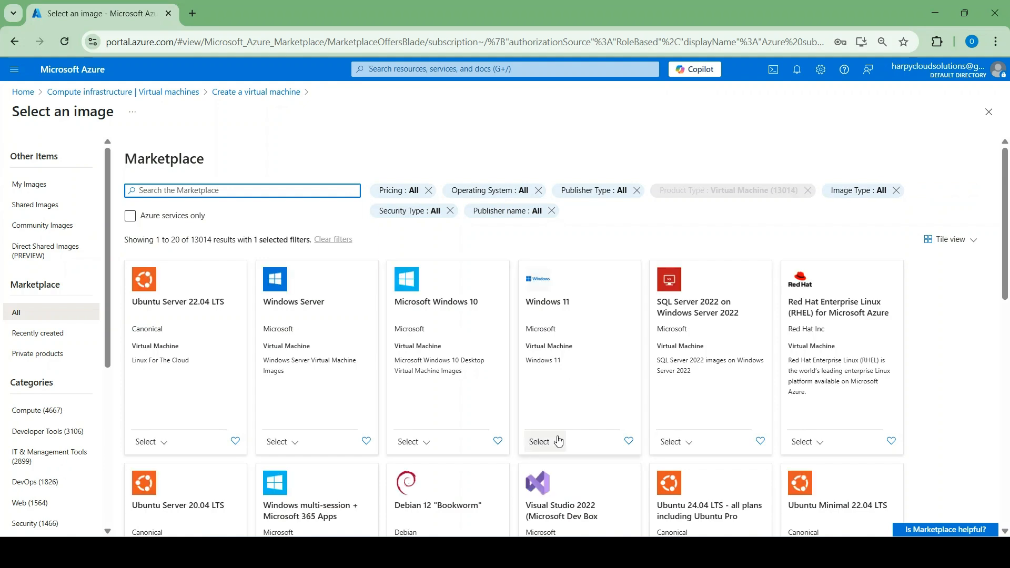
pyautogui.click(559, 446)
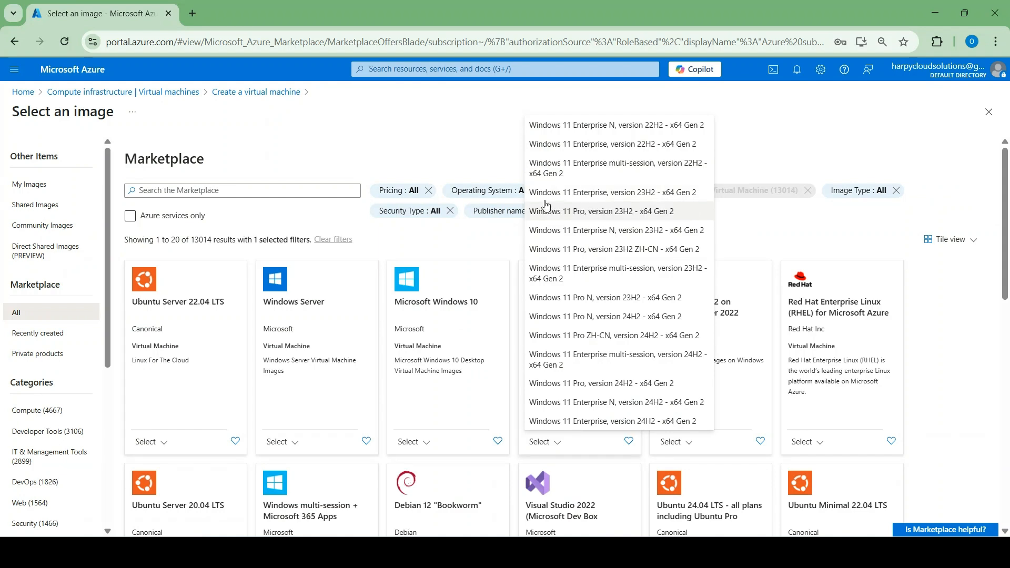
pyautogui.click(651, 196)
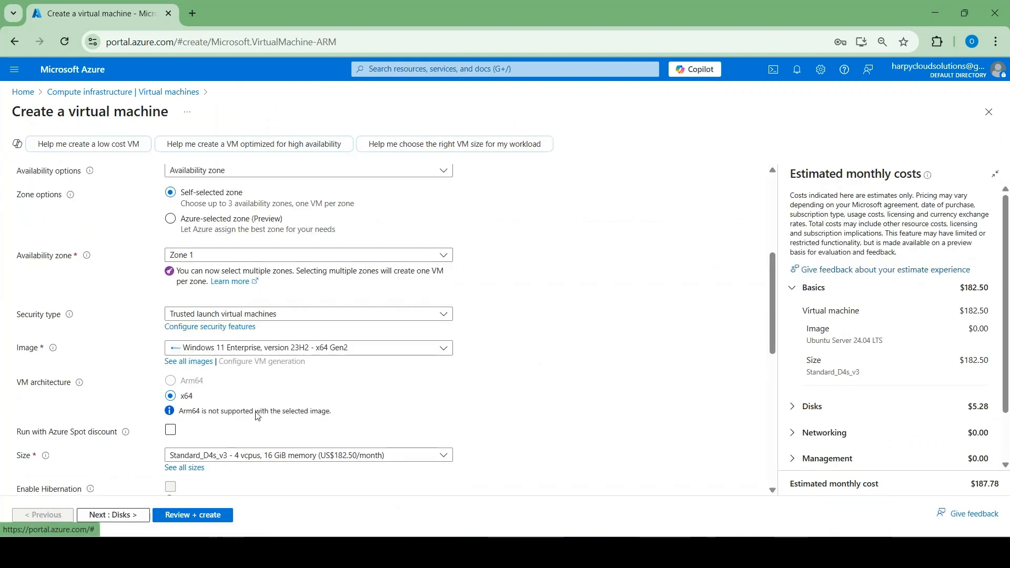
# Enter azureuser as the administrator account's username
pyautogui.scroll(-2, 258, 416)
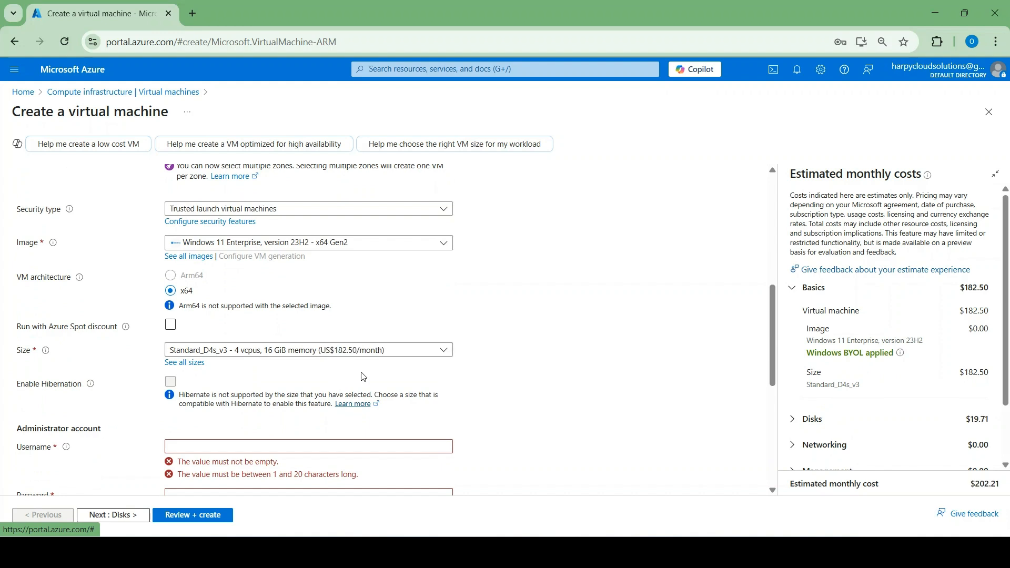
pyautogui.scroll(-2, 363, 376)
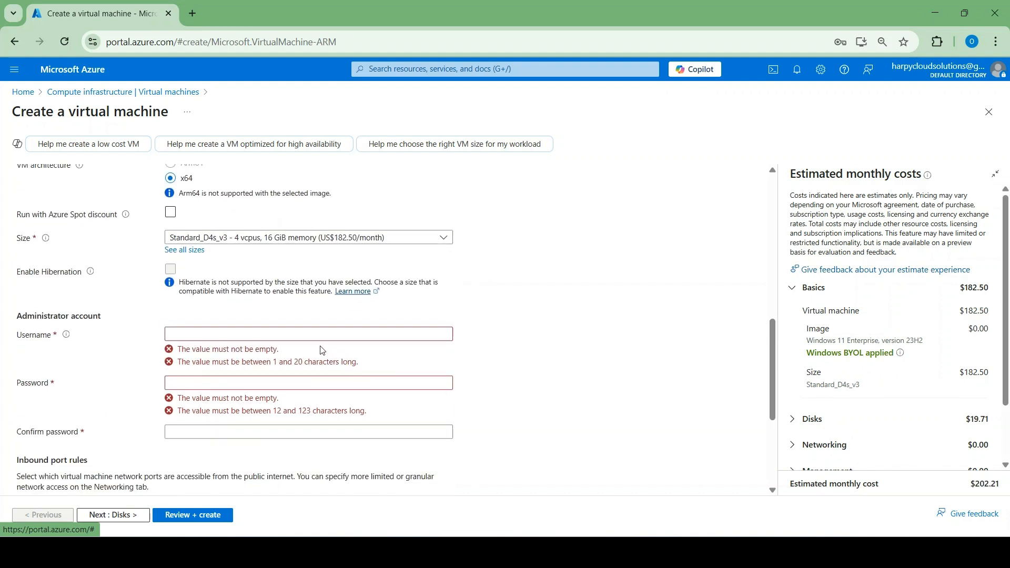
pyautogui.click(308, 334)
pyautogui.write('az')
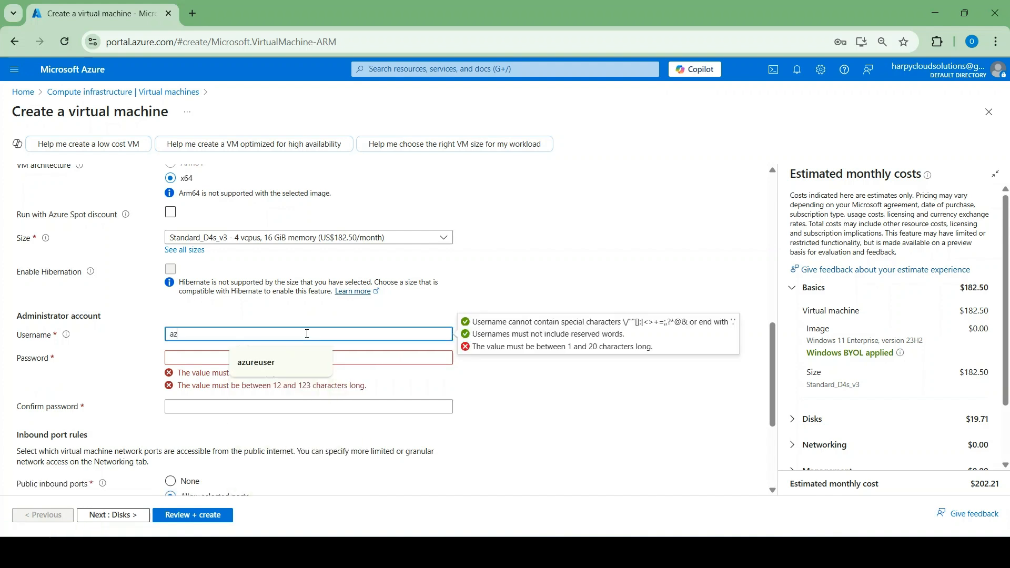
pyautogui.write('ureuser')
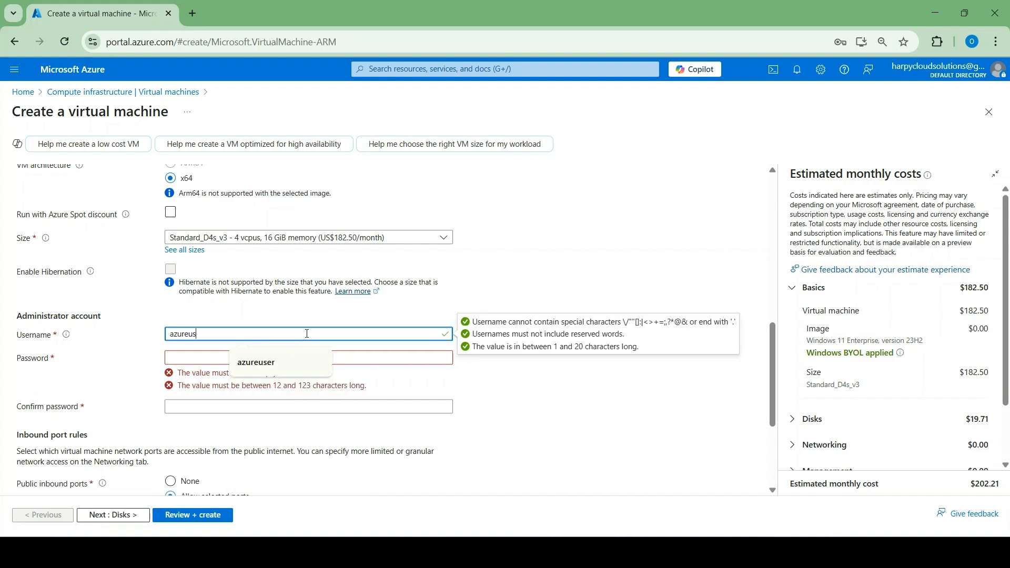
# Enter the administrator account password and repeat it in the password confirmation field
pyautogui.click(294, 360)
pyautogui.write('••')
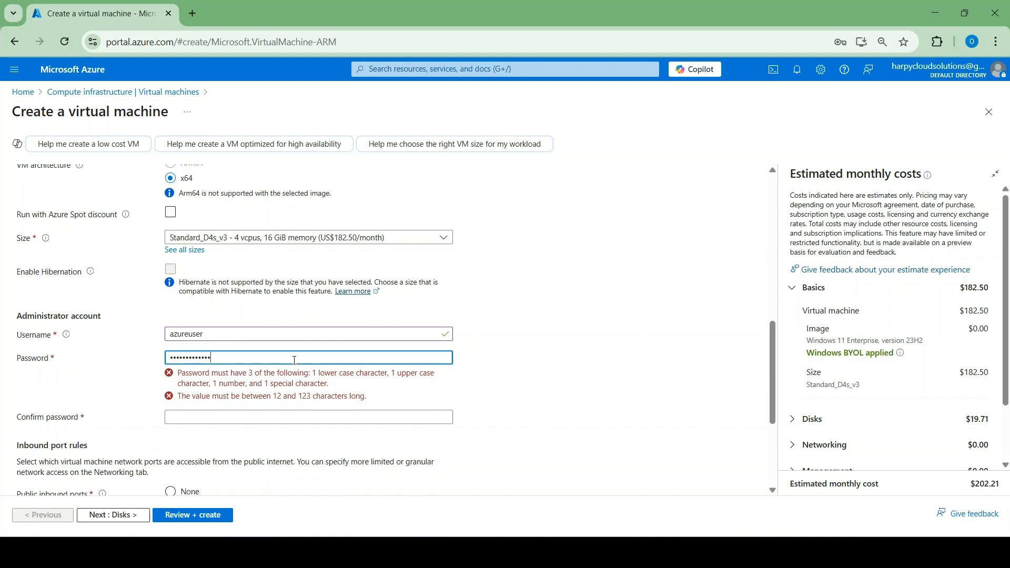
pyautogui.click(273, 382)
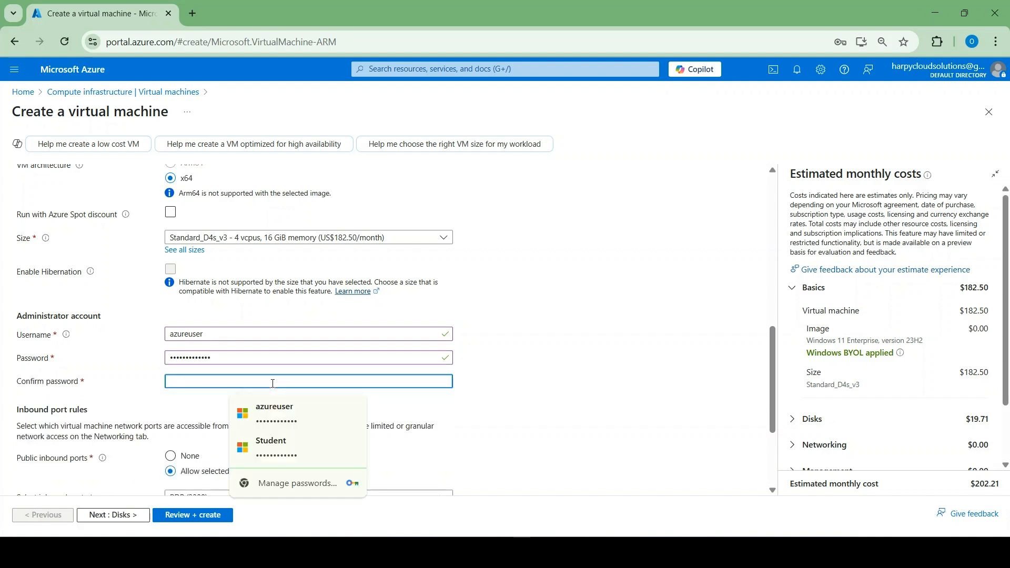
pyautogui.write('••')
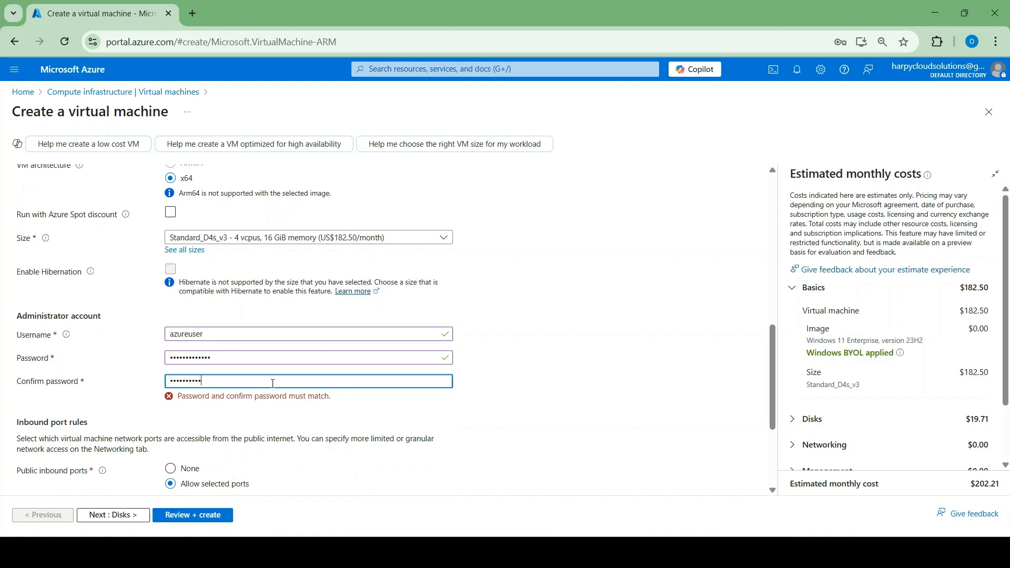
pyautogui.write('•')
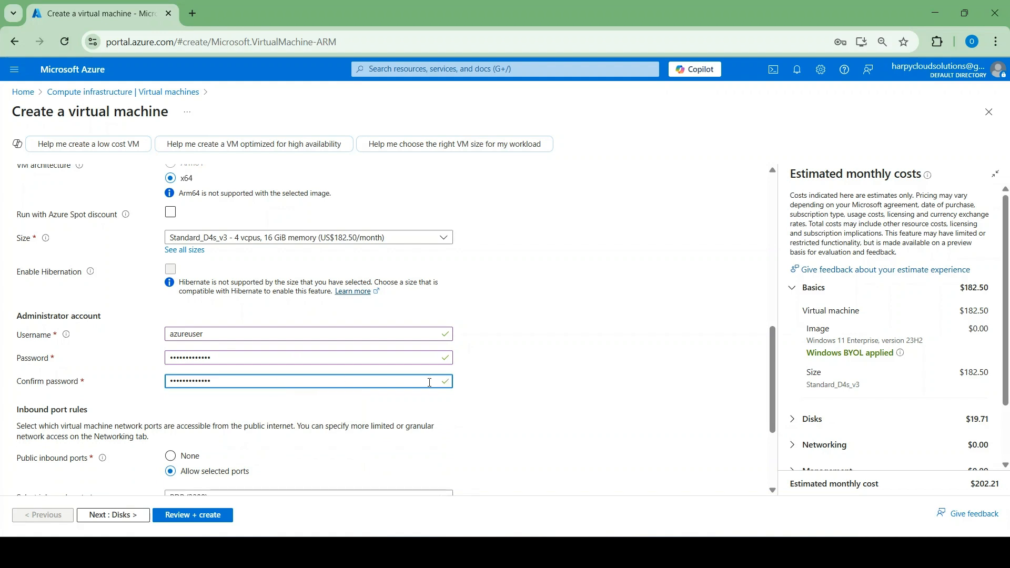
# Confirm the eligible Windows 10/11 license with multi-tenant hosting rights and continue to the disk settings
pyautogui.scroll(-3, 443, 389)
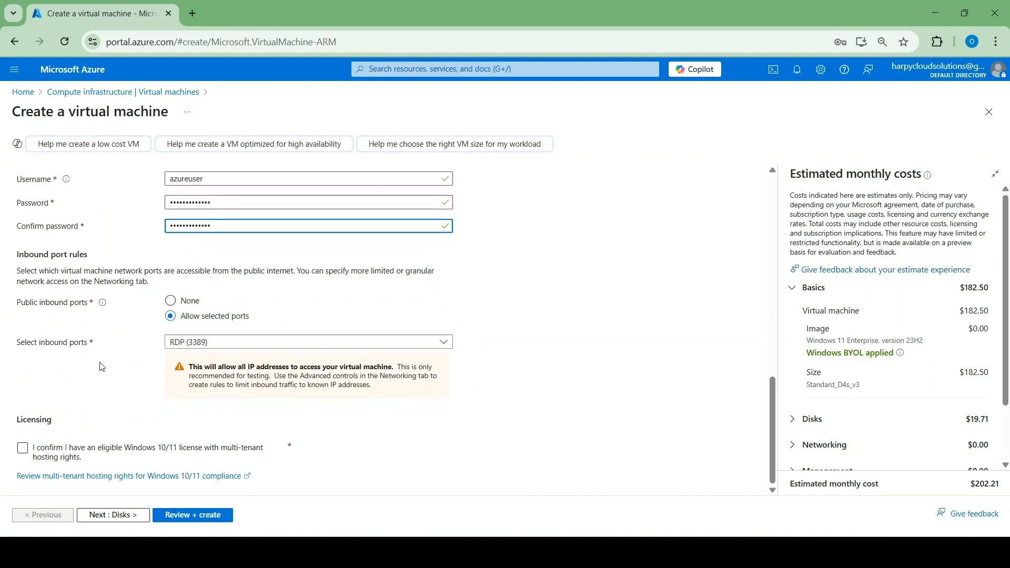
pyautogui.click(22, 447)
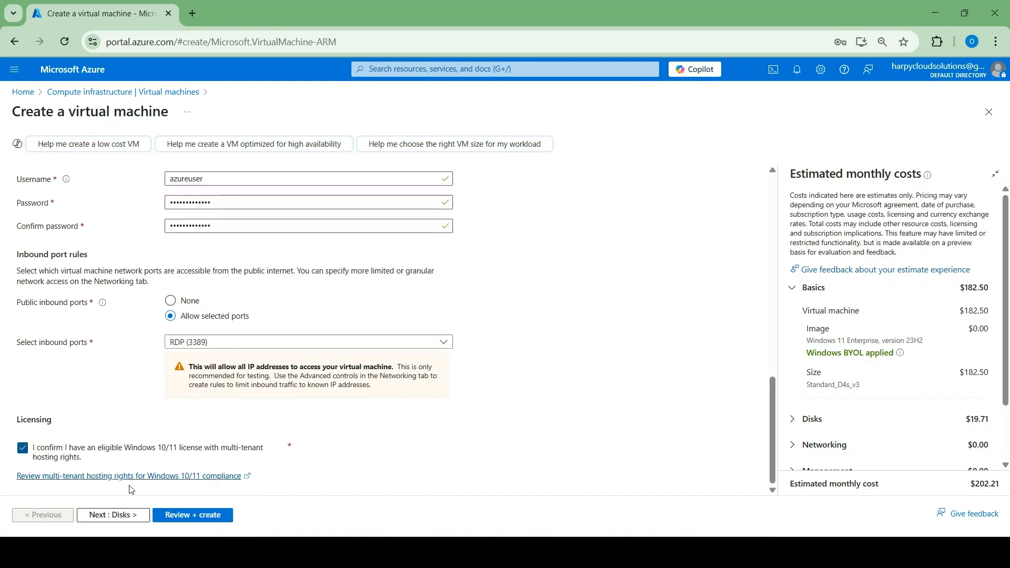
pyautogui.click(132, 515)
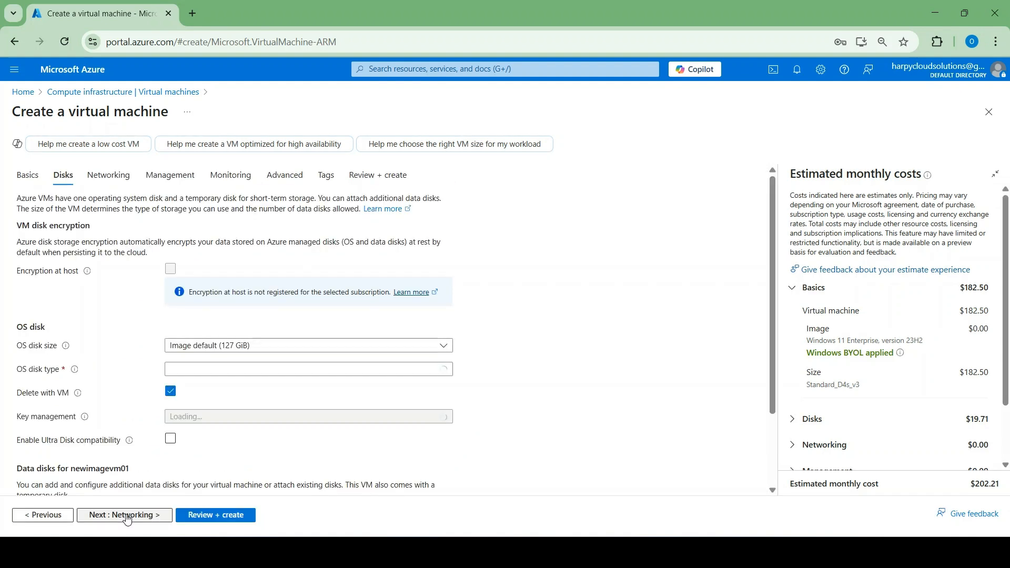
# Try to set the OS disk type to locally-redundant Standard HDD
pyautogui.click(288, 369)
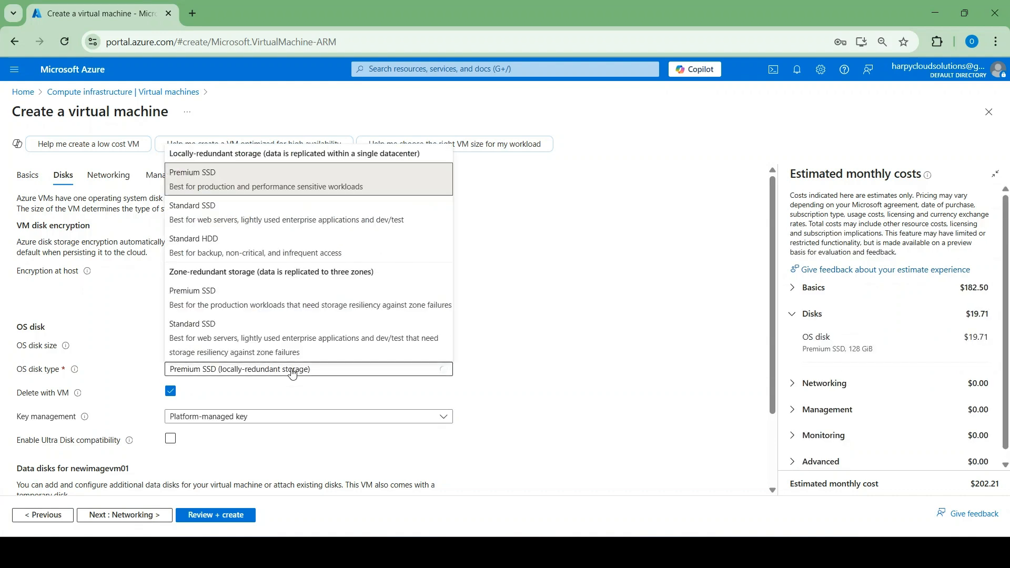
pyautogui.click(215, 241)
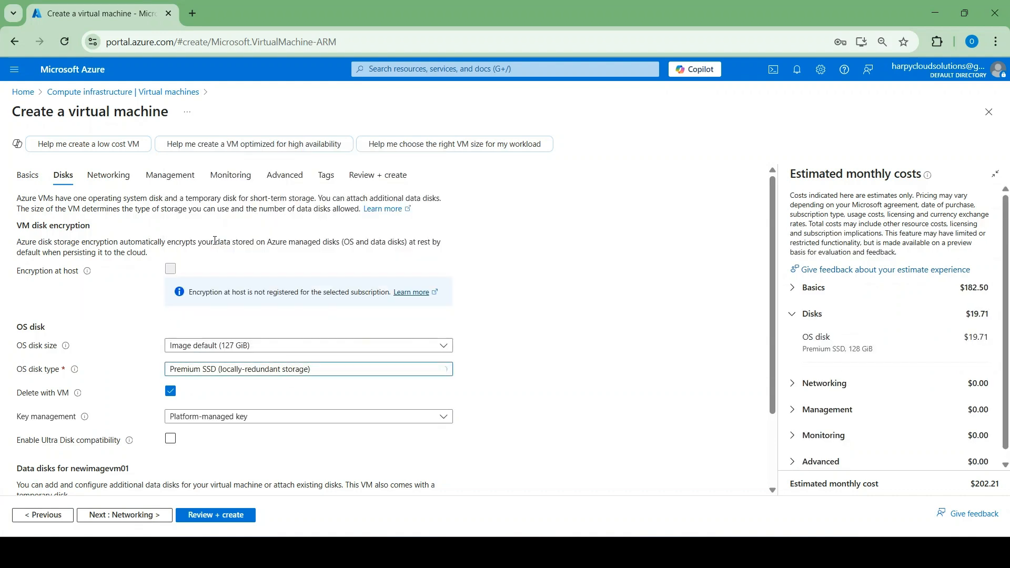
pyautogui.scroll(-3, 412, 444)
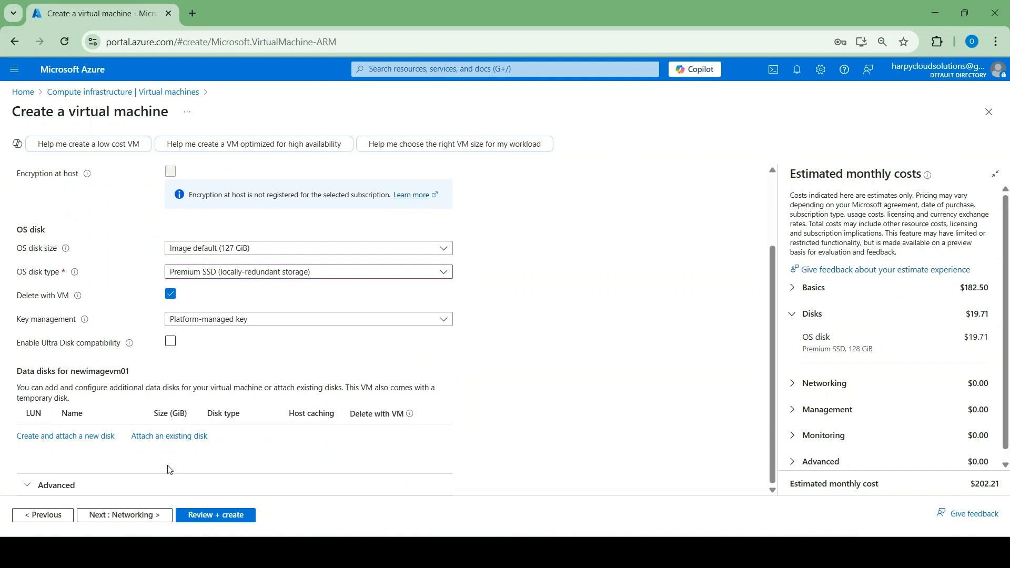
# Continue to the networking settings, dismissing the browser's password warning and declining to update the saved password
pyautogui.click(141, 516)
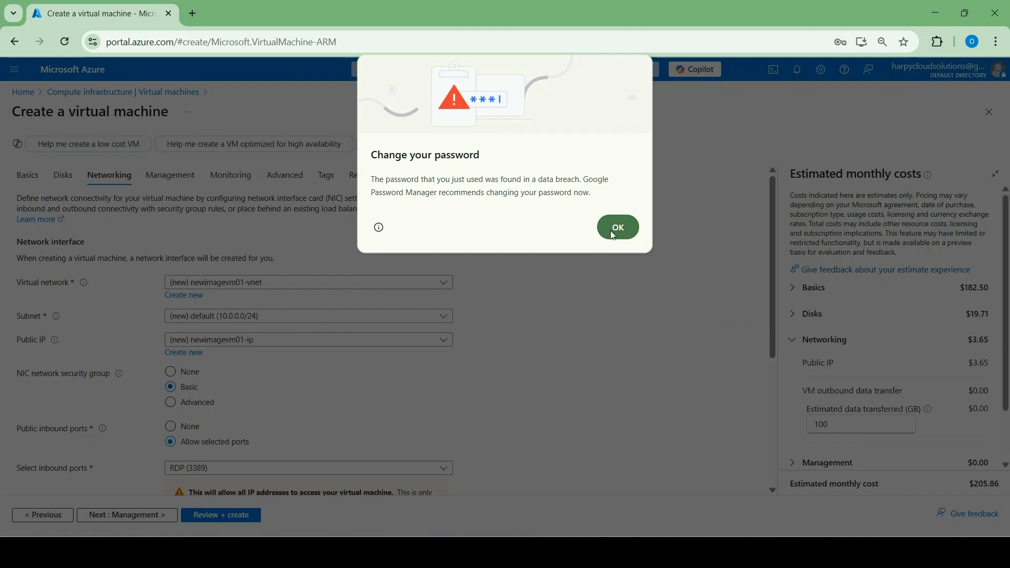
pyautogui.click(613, 232)
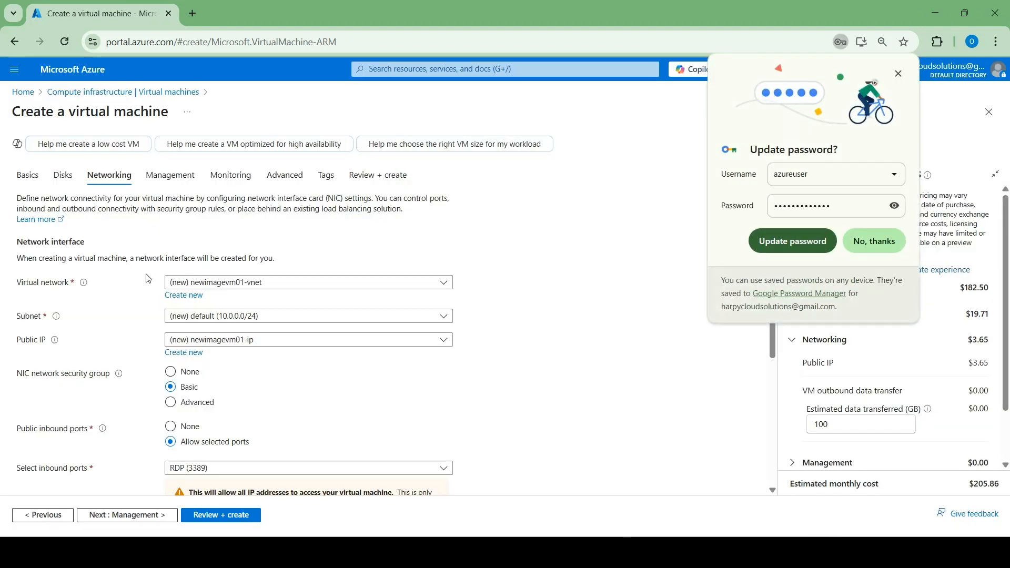
pyautogui.click(869, 246)
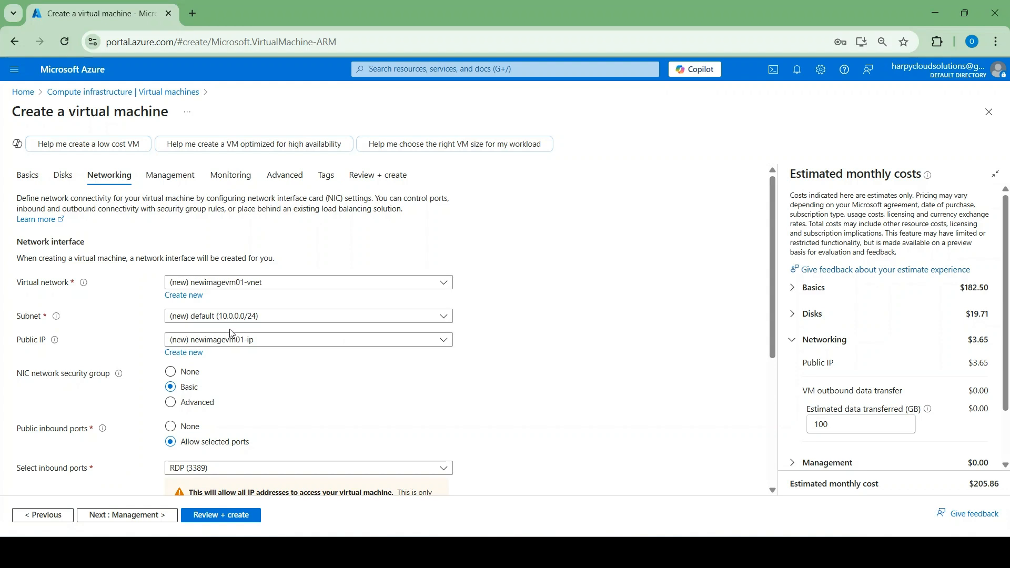
# Try None as the virtual machine's public IP, and switch it back to (new) newimagevm01-ip
pyautogui.click(266, 345)
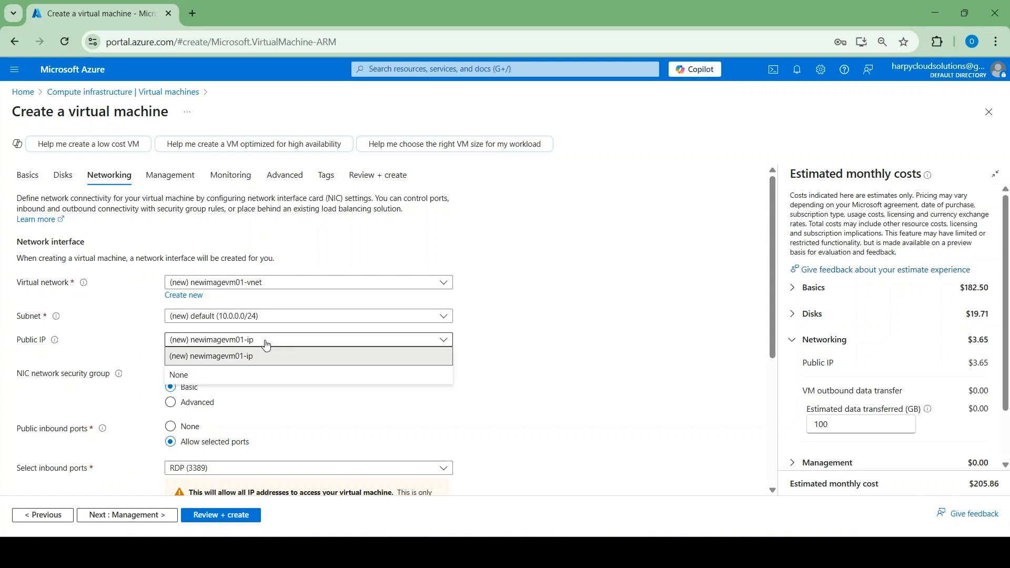
pyautogui.click(244, 379)
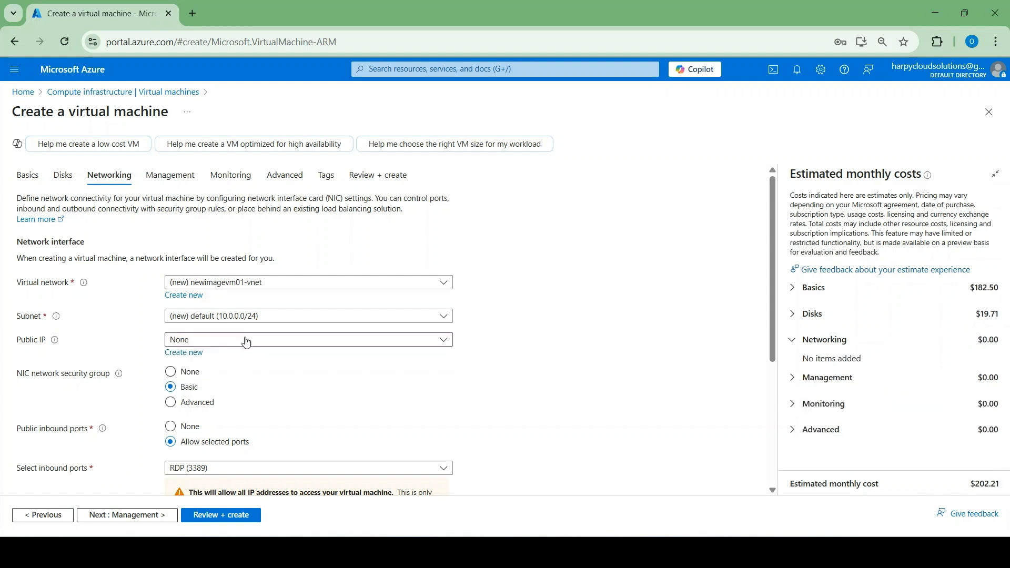
pyautogui.click(247, 342)
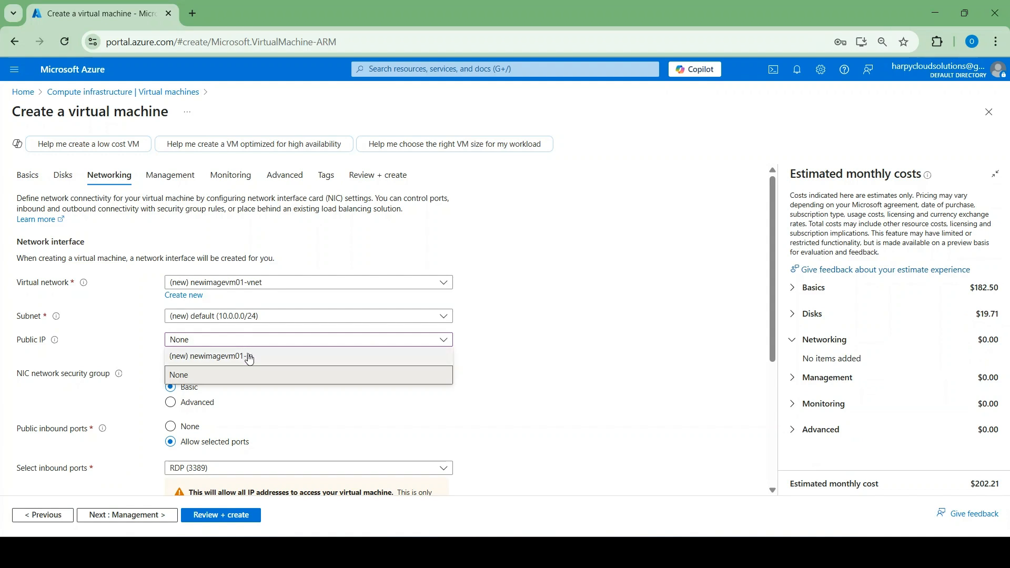
pyautogui.click(249, 357)
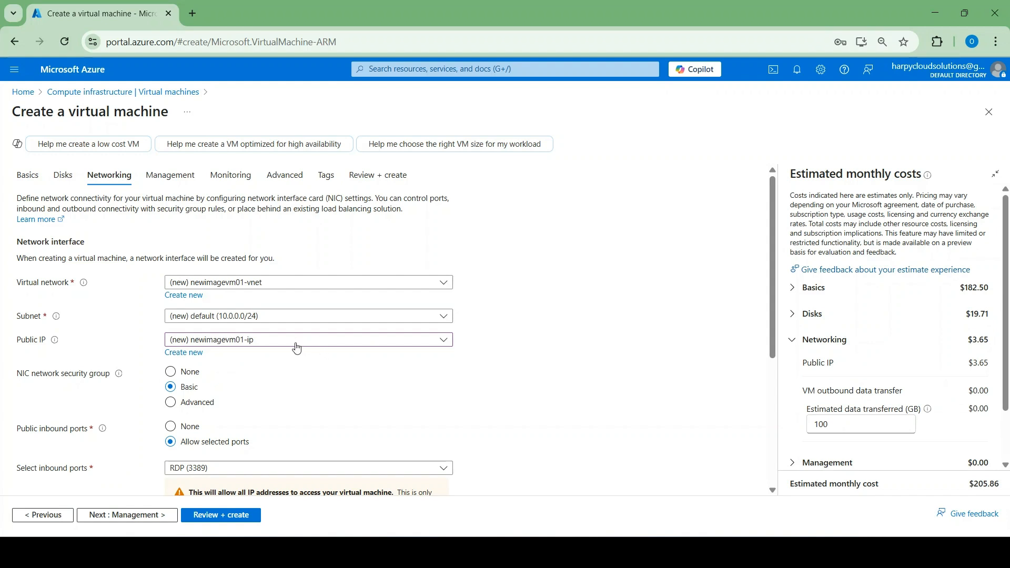
pyautogui.scroll(-3, 290, 395)
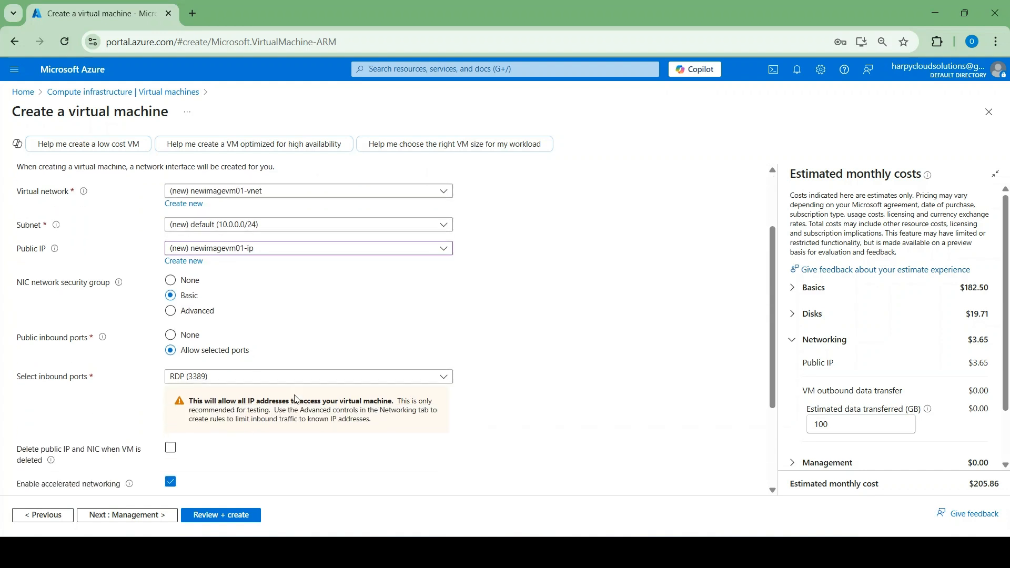
# Enable deleting the public IP and NIC with the VM, and continue past the management settings to monitoring
pyautogui.scroll(-1, 293, 401)
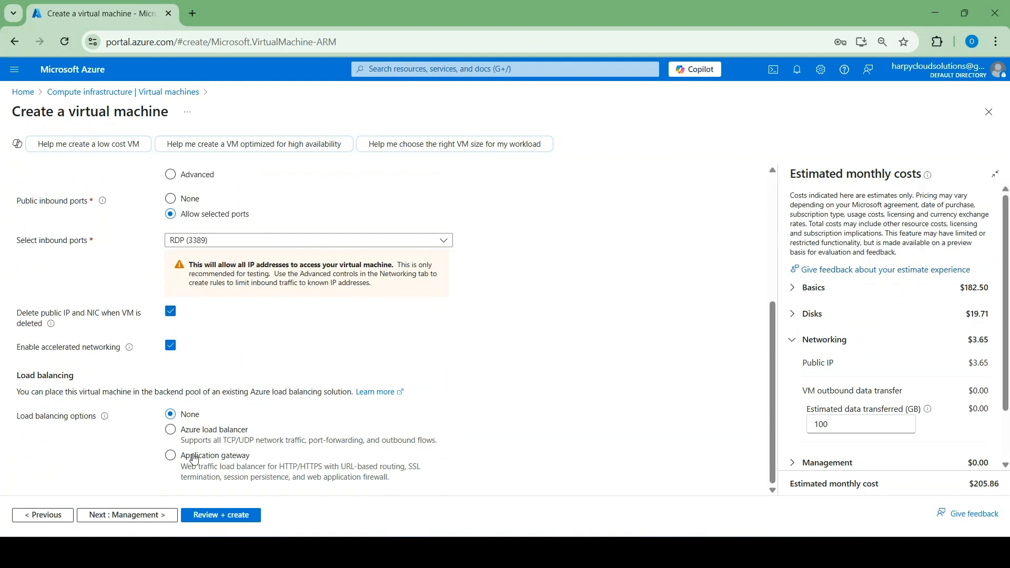
pyautogui.click(135, 516)
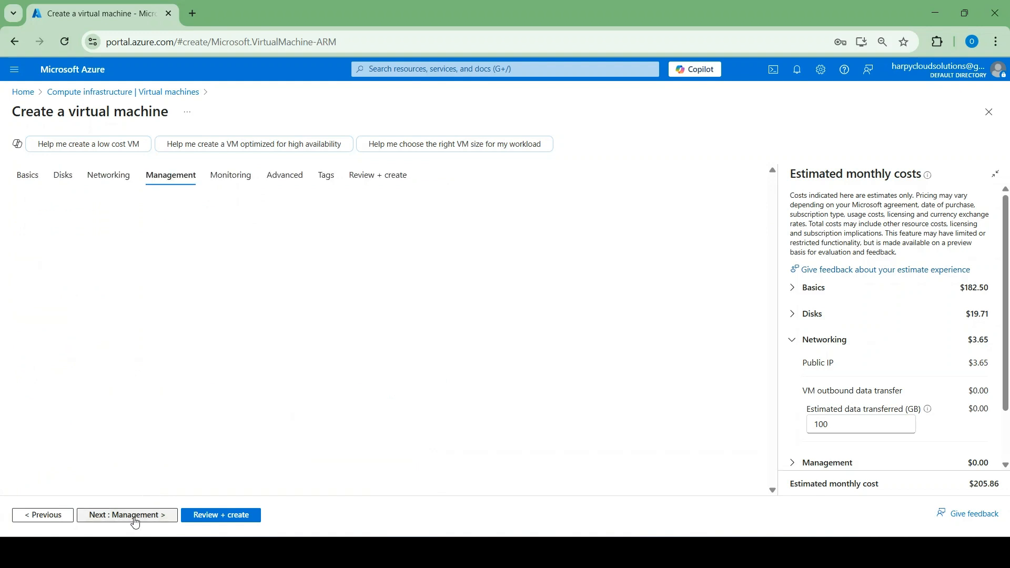
pyautogui.scroll(-3, 305, 342)
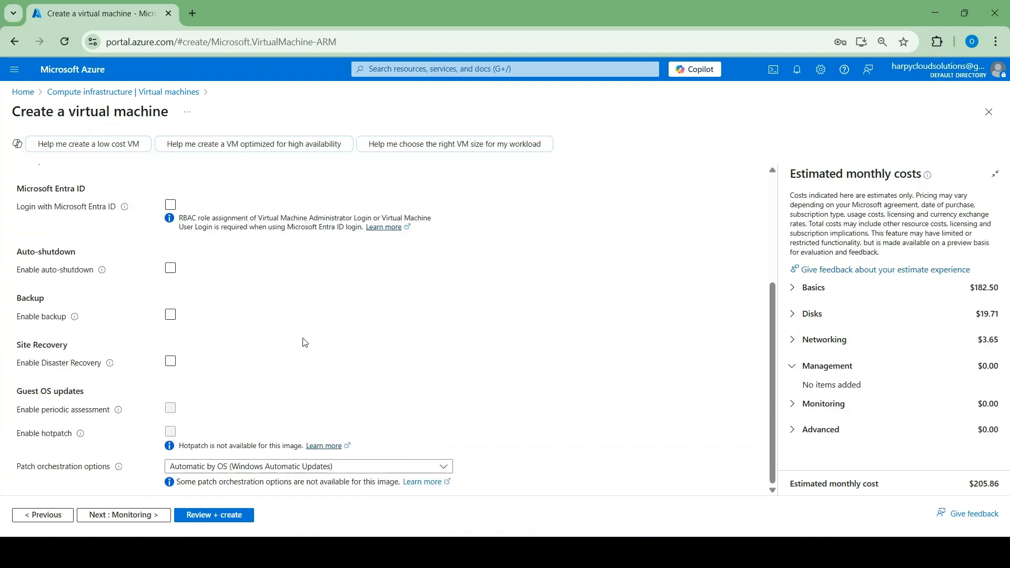
pyautogui.click(147, 522)
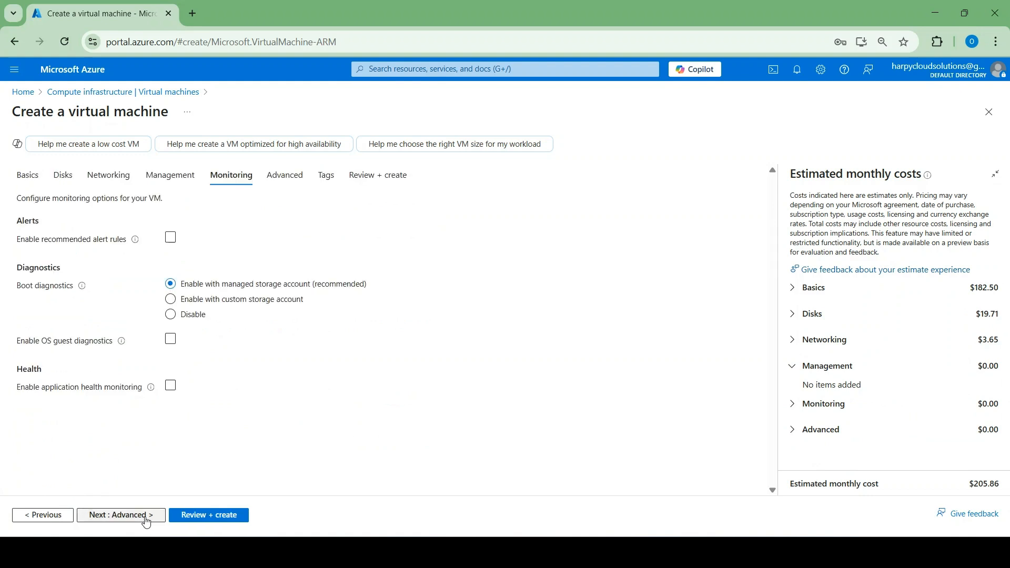
# Disable boot diagnostics and continue past the advanced settings to the tags
pyautogui.click(171, 315)
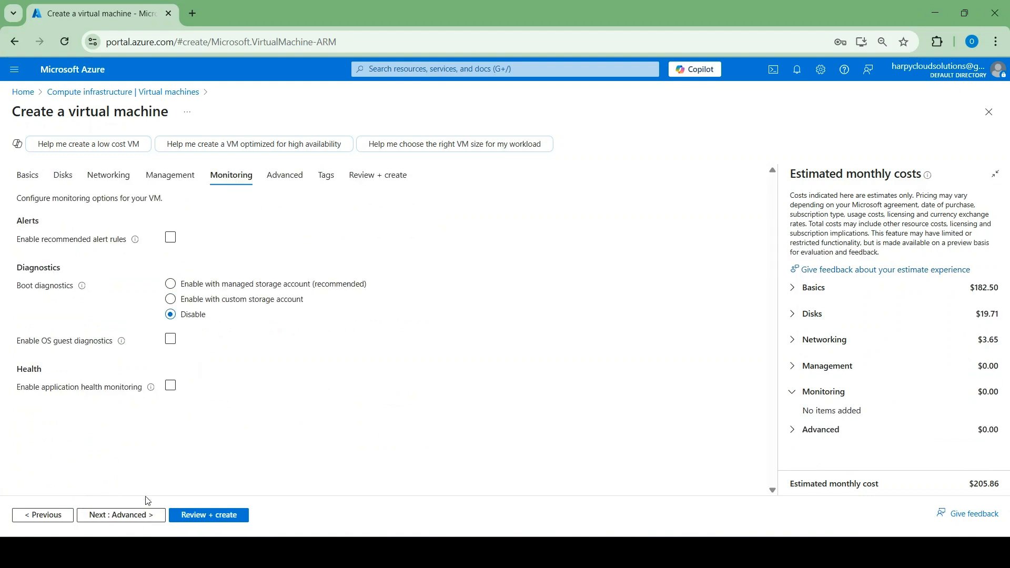
pyautogui.click(132, 515)
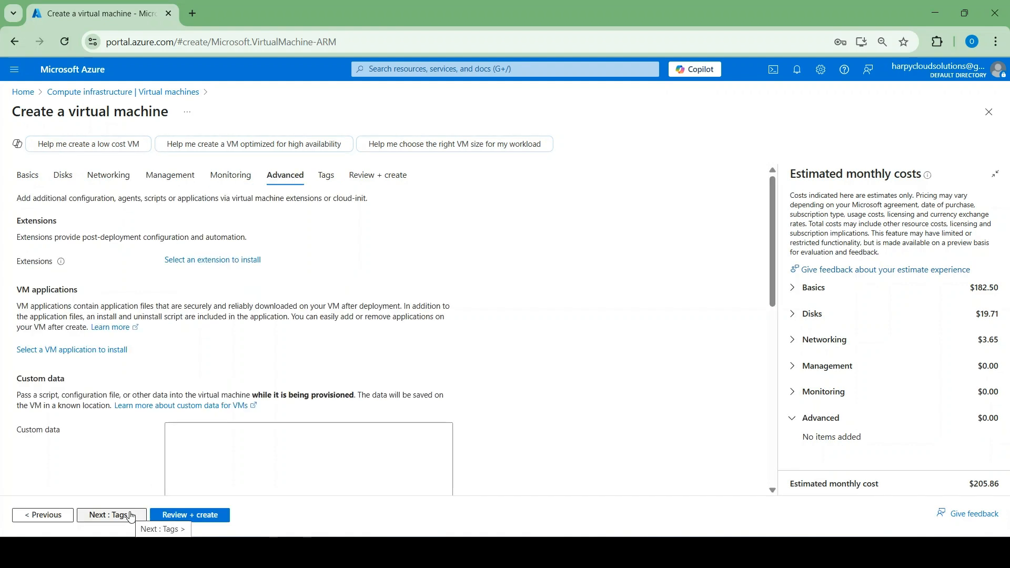
pyautogui.scroll(-3, 177, 372)
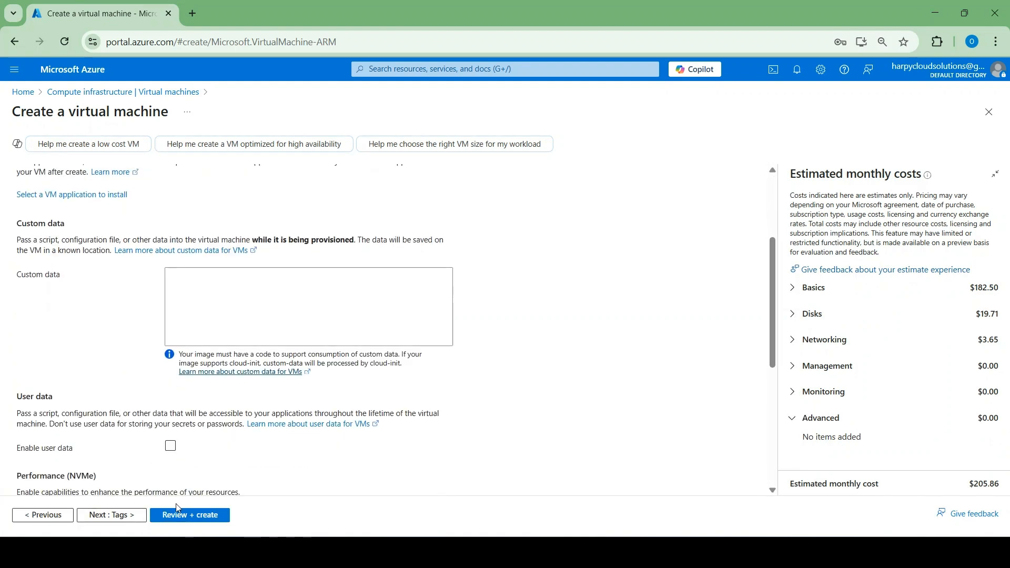
pyautogui.click(107, 515)
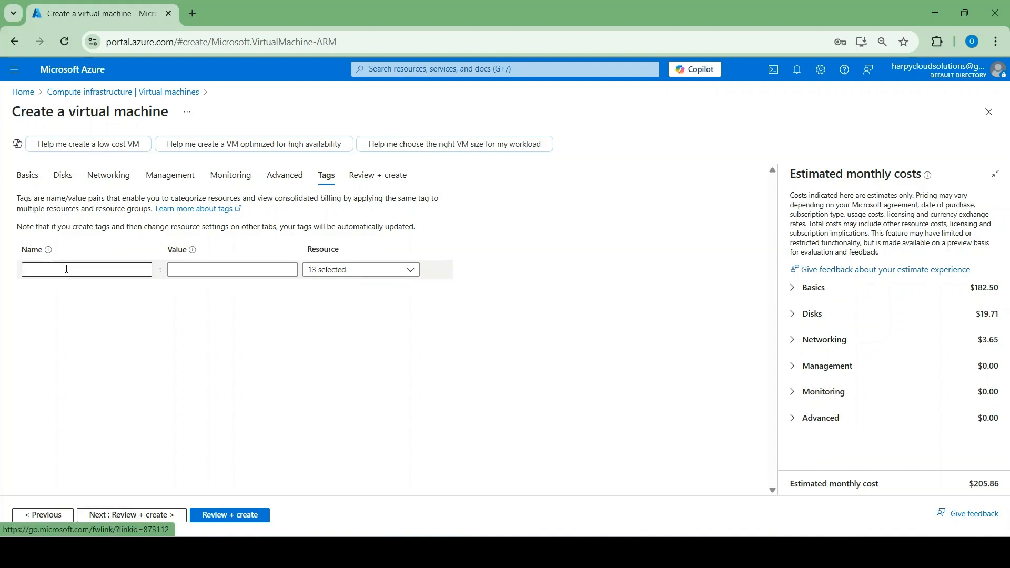
# Add a tag named Purpose with the value Tutorial to the virtual machine's resources
pyautogui.click(66, 269)
pyautogui.write('Pur')
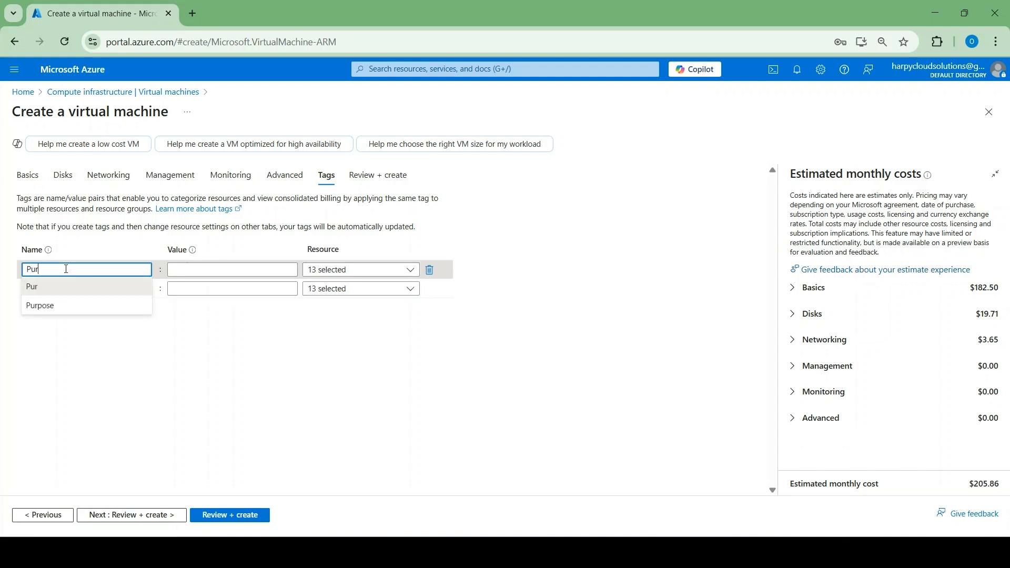
pyautogui.write('pose')
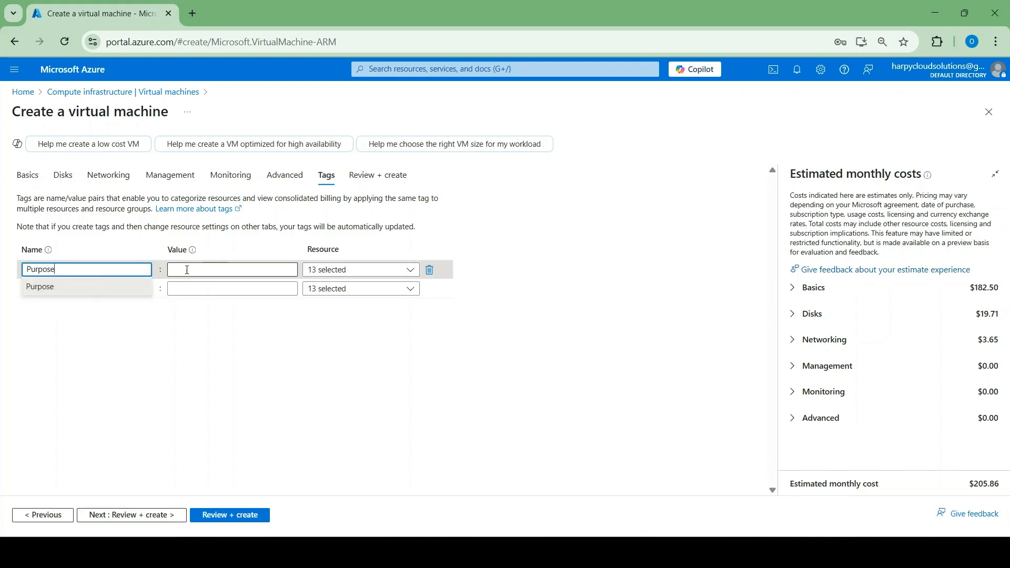
pyautogui.click(187, 269)
pyautogui.write('Tutoru')
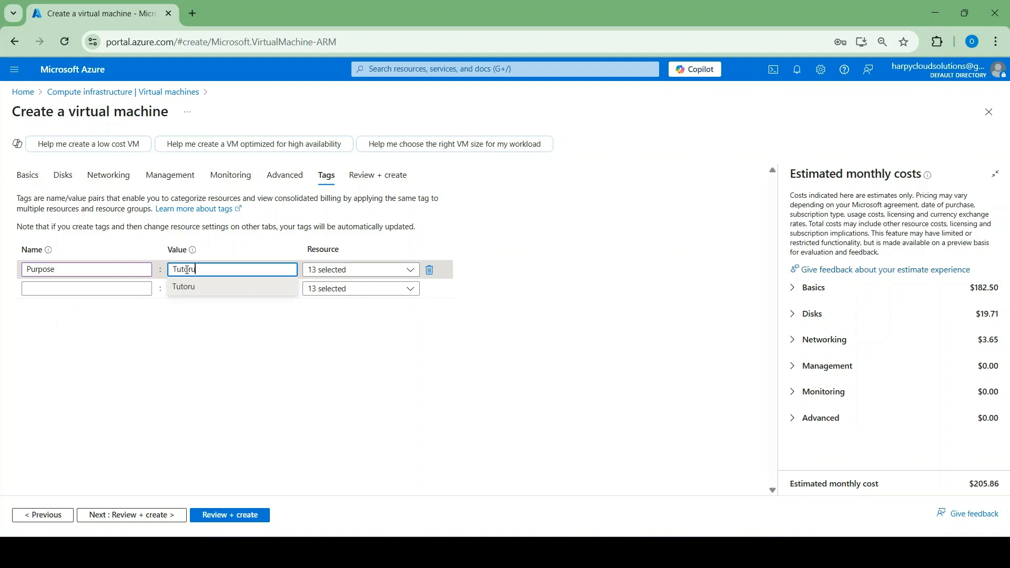
pyautogui.press('BackSpace')
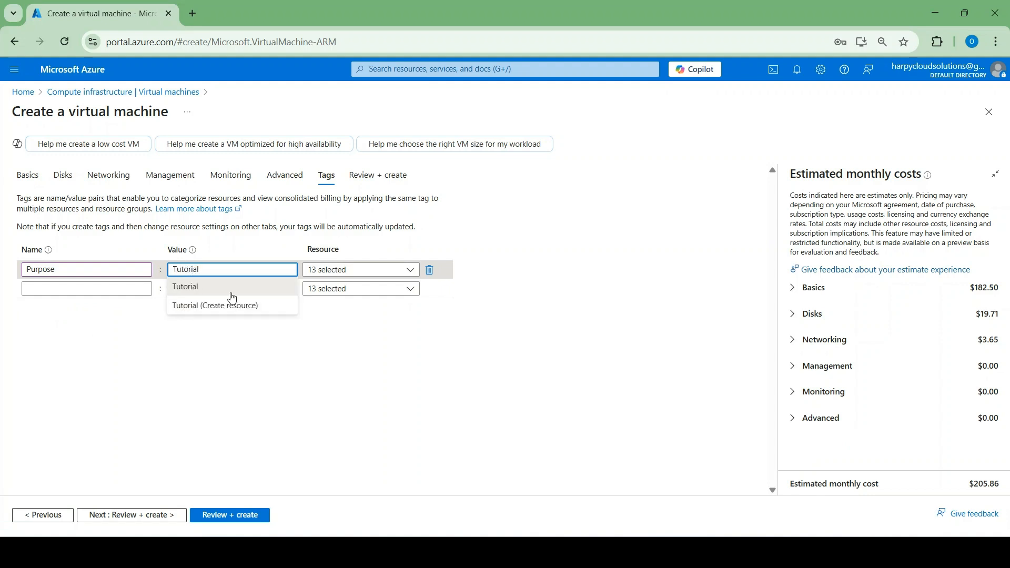
pyautogui.click(232, 295)
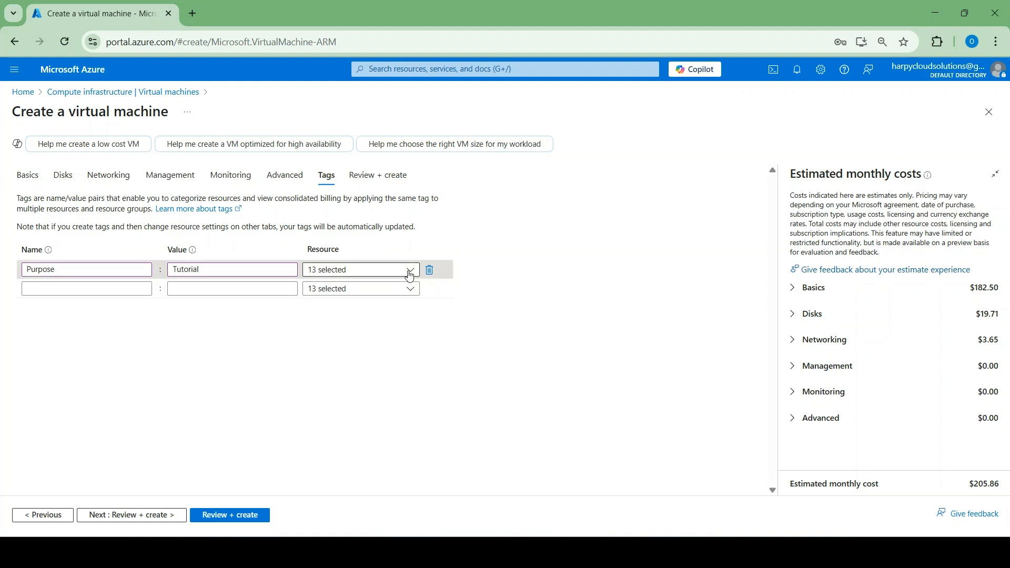
# Continue to the final review, close the browser's password prompt, and create the virtual machine
pyautogui.click(165, 521)
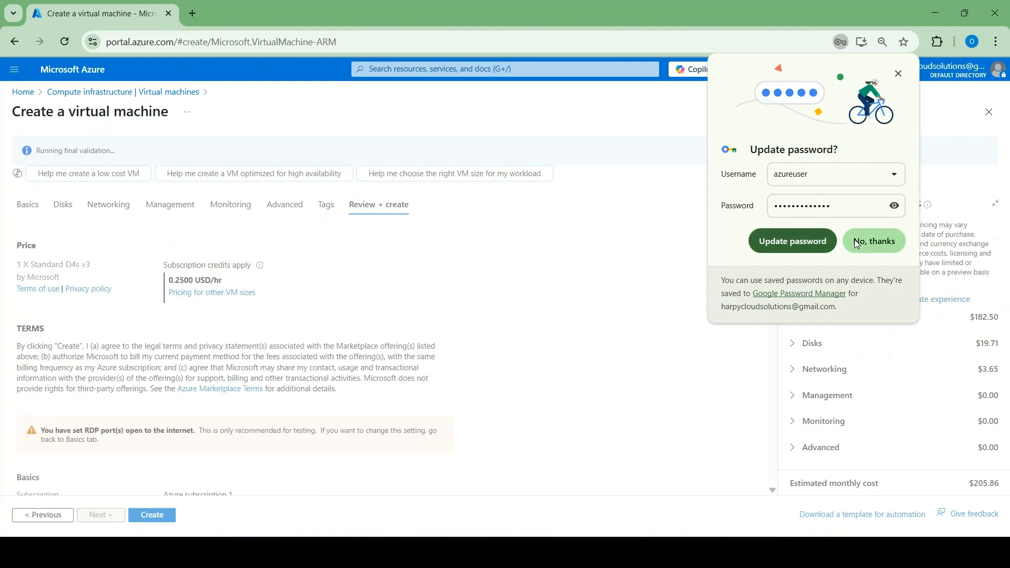
pyautogui.click(812, 240)
pyautogui.scroll(-5, 281, 288)
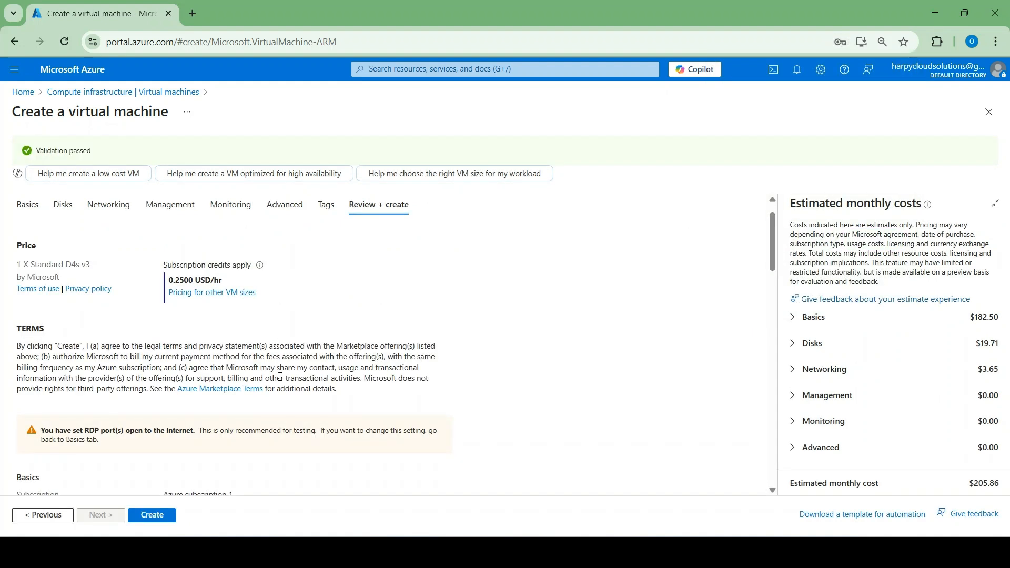
pyautogui.click(152, 515)
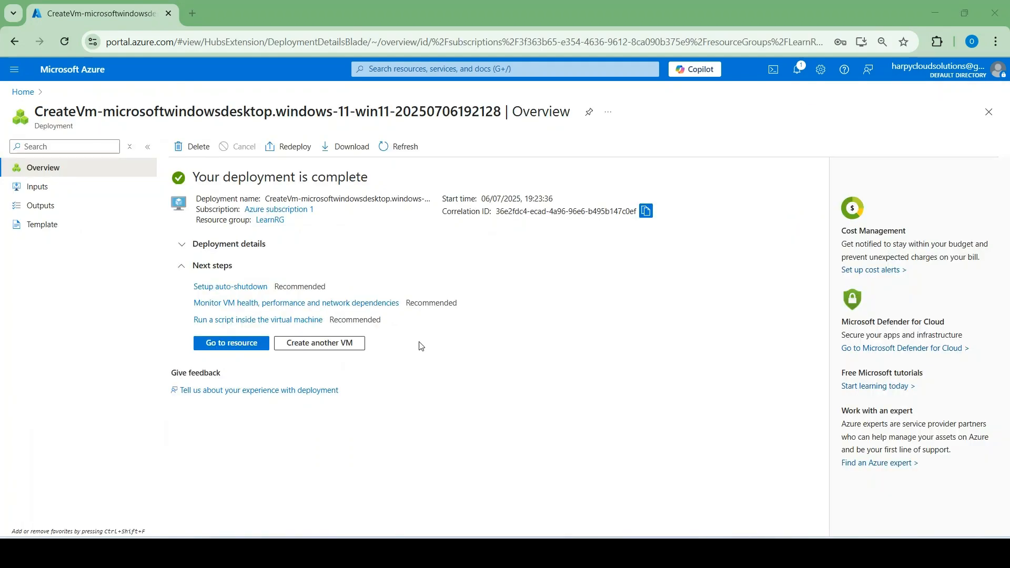
# Open the deployed newimagevm01 resource's connection page and download its RDP file
pyautogui.click(225, 347)
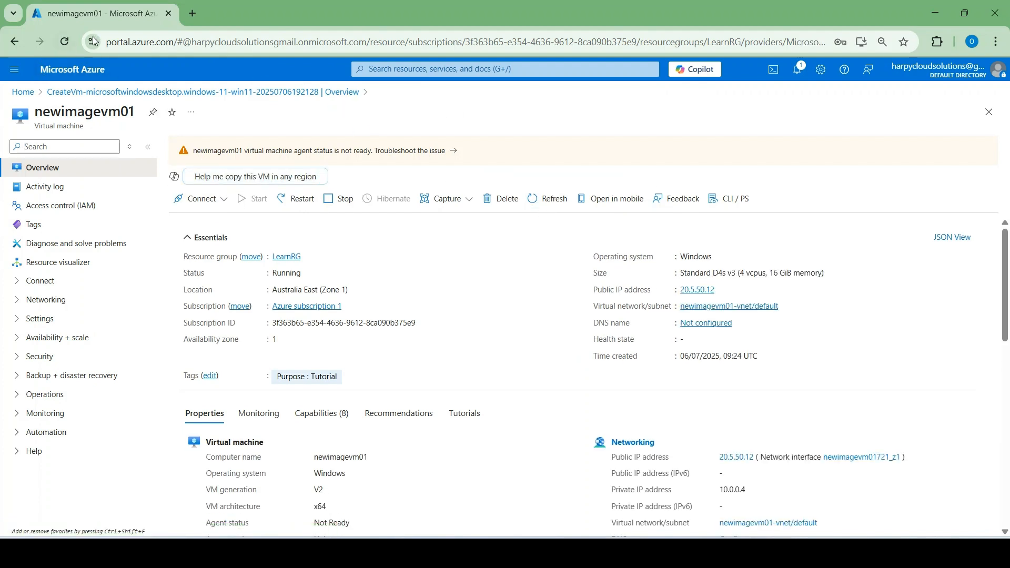
pyautogui.click(202, 198)
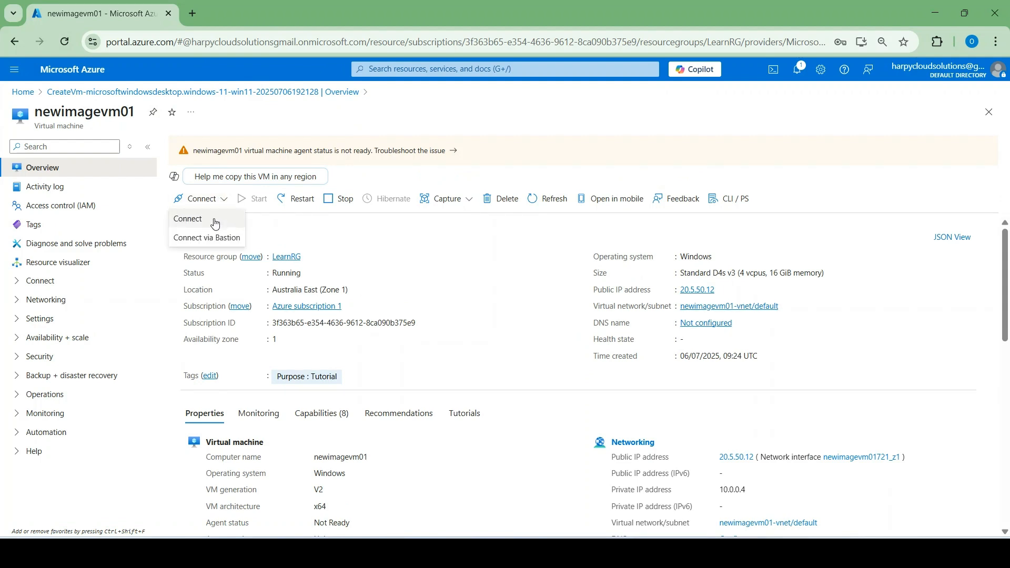
pyautogui.click(215, 221)
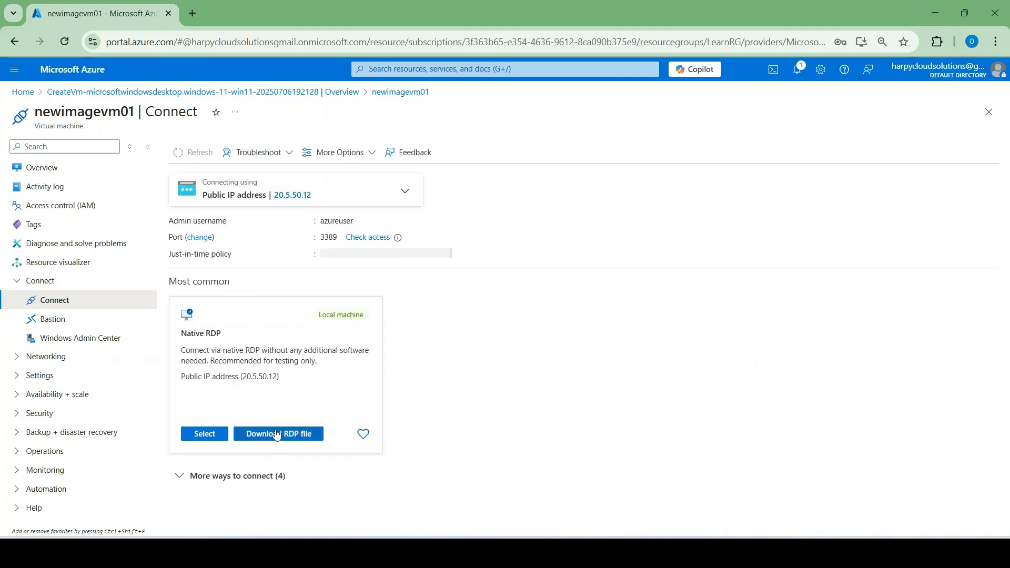
pyautogui.click(277, 434)
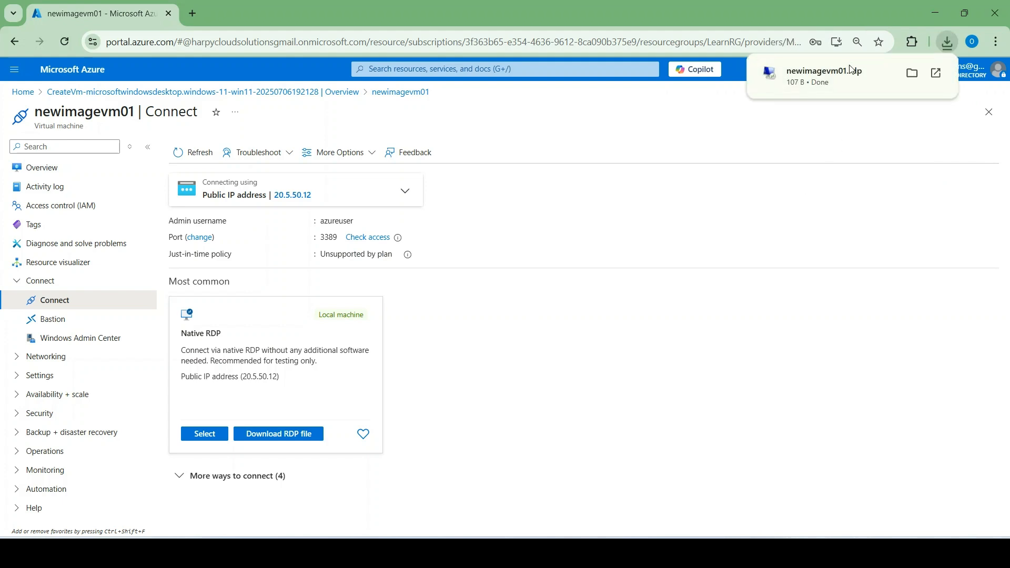
# Open newimagevm01.rdp, sign in as azureuser with the account password, and connect despite the publisher and certificate warnings
pyautogui.click(845, 77)
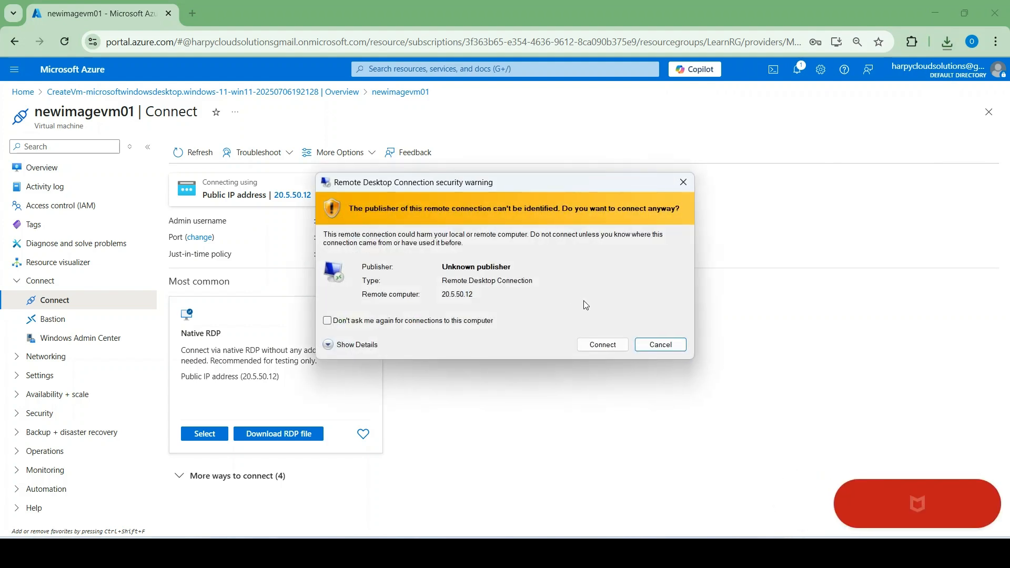
pyautogui.click(599, 346)
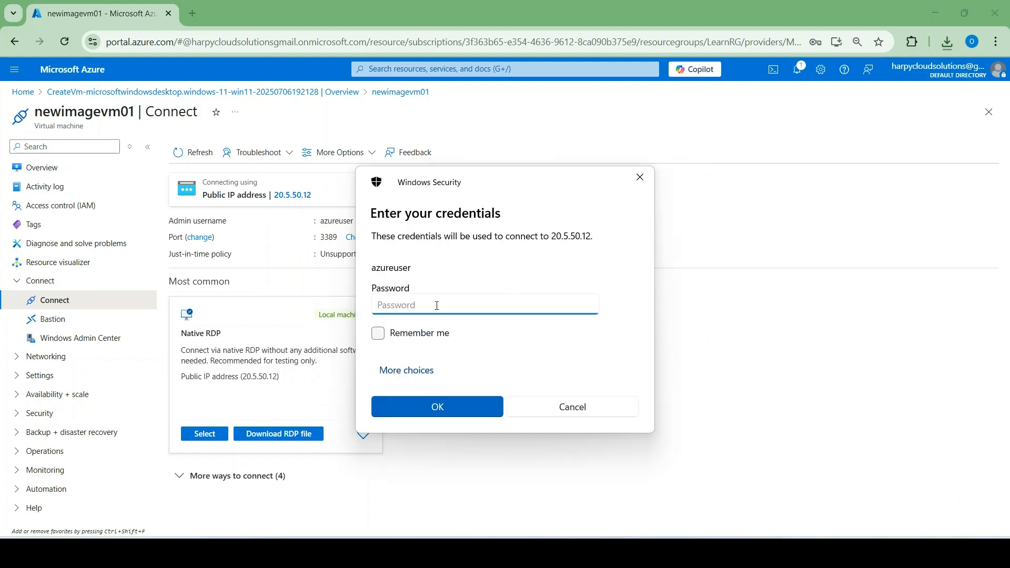
pyautogui.write('•••••••••••••')
pyautogui.click(450, 403)
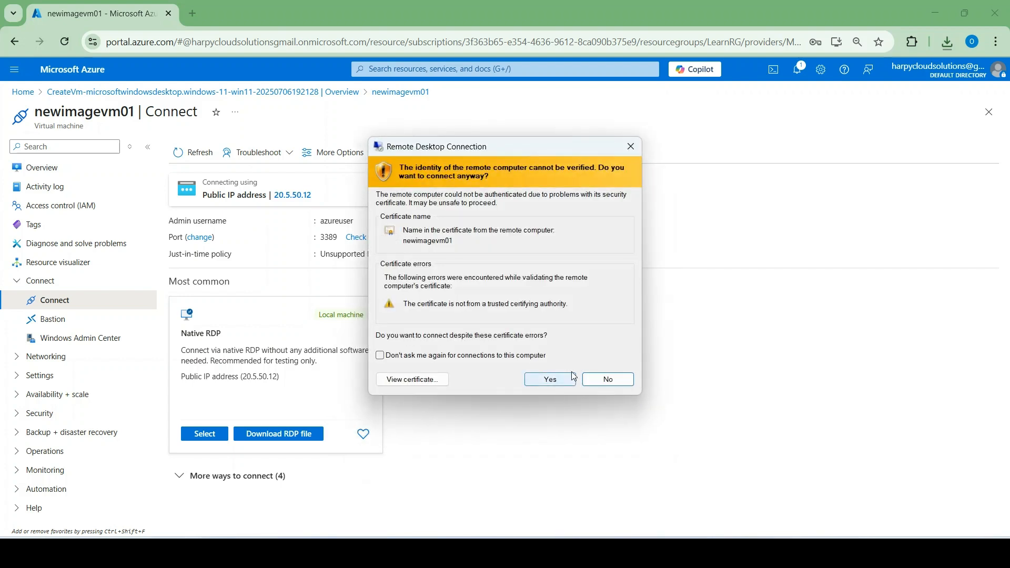
pyautogui.click(546, 373)
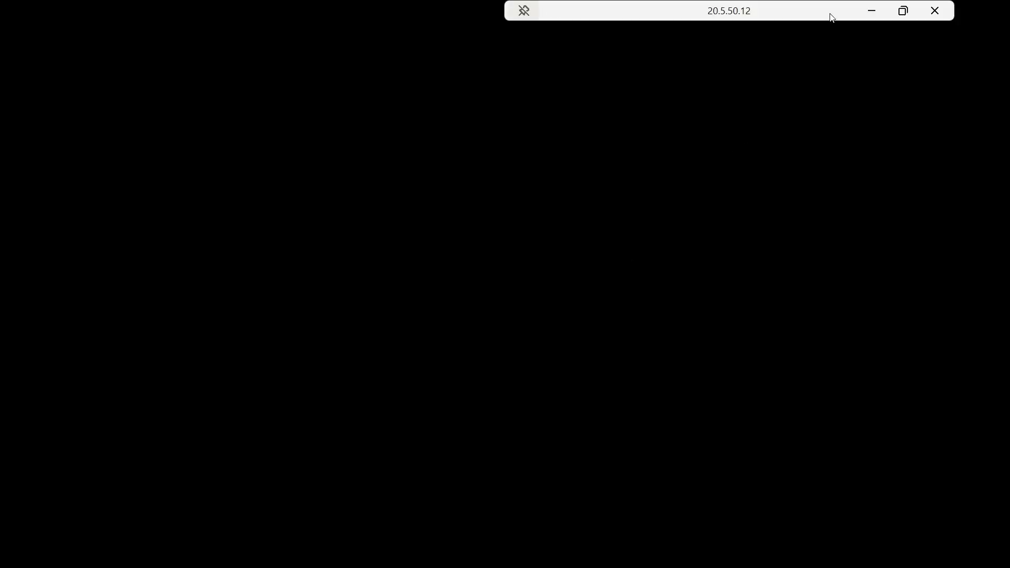
# Accept the default Windows privacy settings in the remote session
pyautogui.press('Return')
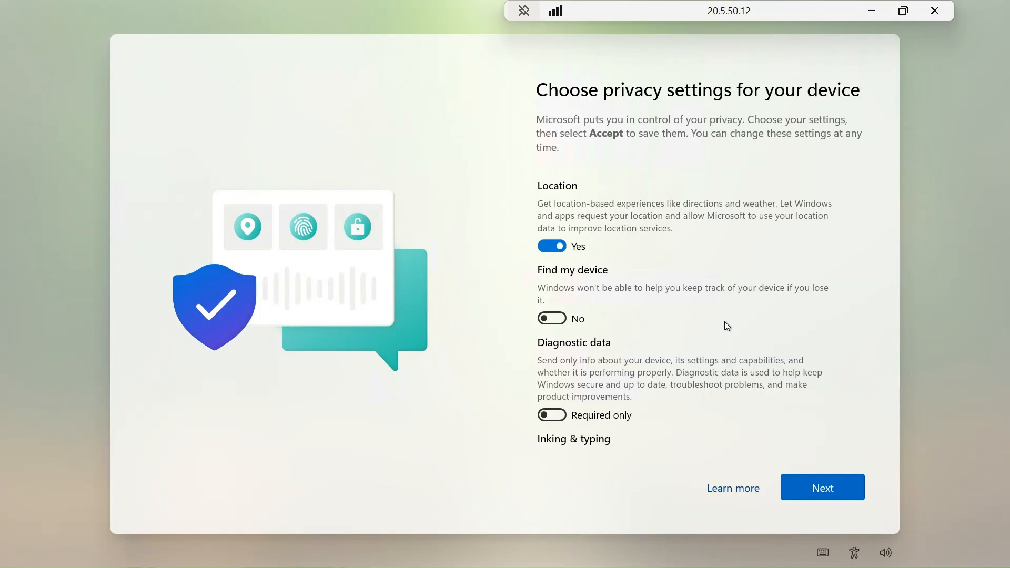
pyautogui.click(827, 486)
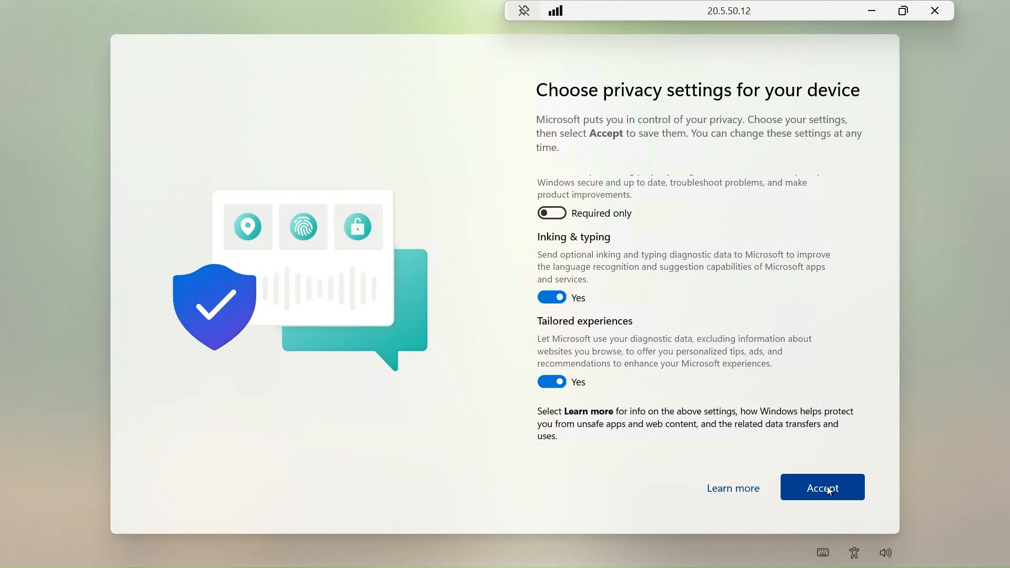
pyautogui.click(827, 486)
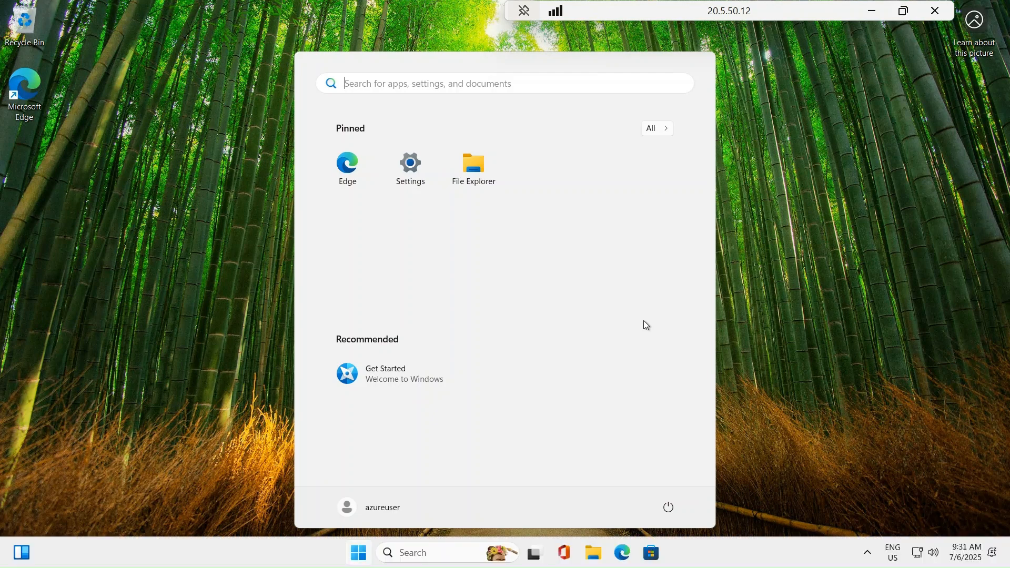
# Launch Microsoft Edge on the remote machine, start without account data, and confirm the remaining first-run pages to begin browsing
pyautogui.click(345, 168)
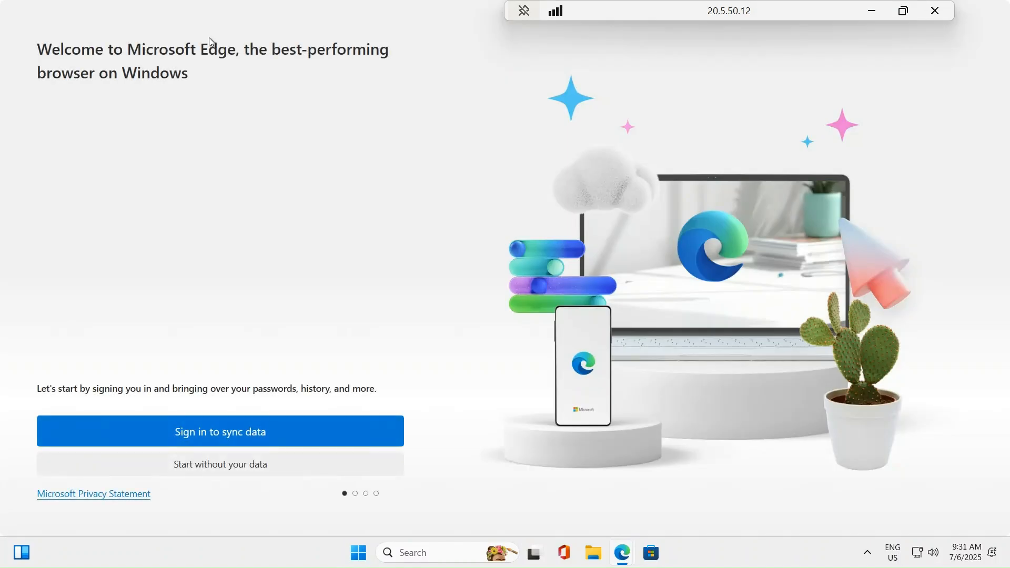
pyautogui.click(228, 471)
pyautogui.click(108, 467)
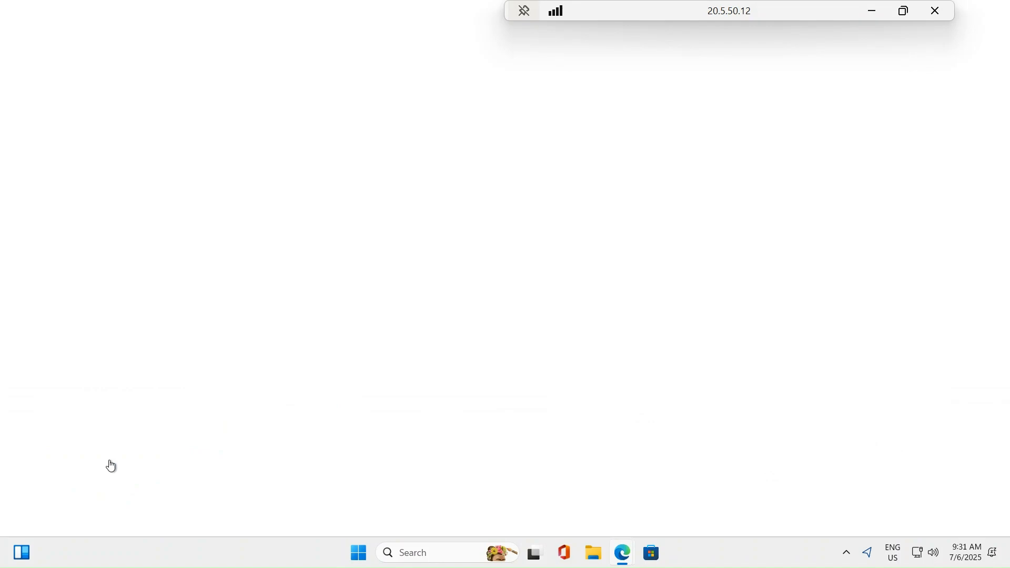
pyautogui.click(169, 467)
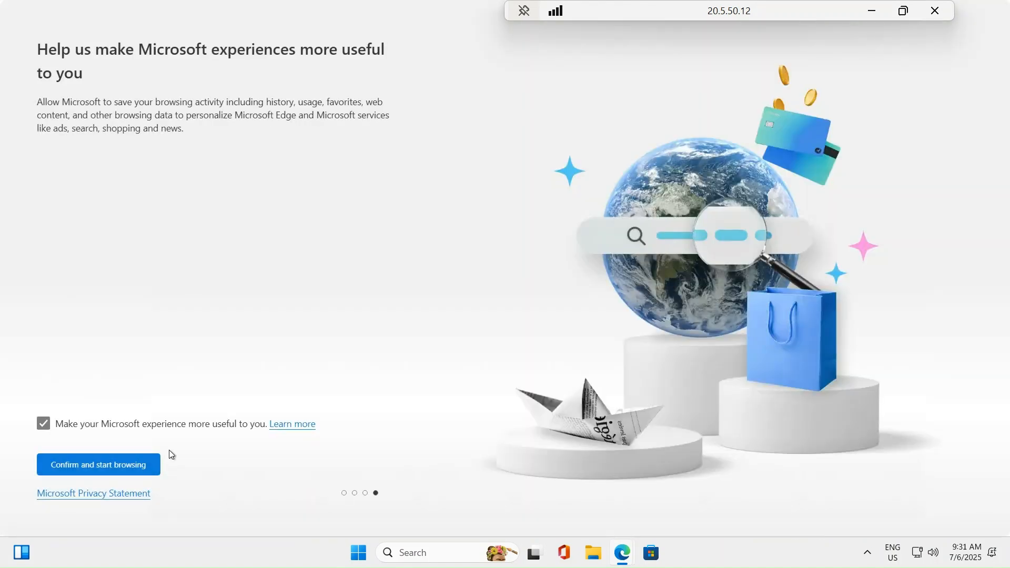
pyautogui.click(128, 466)
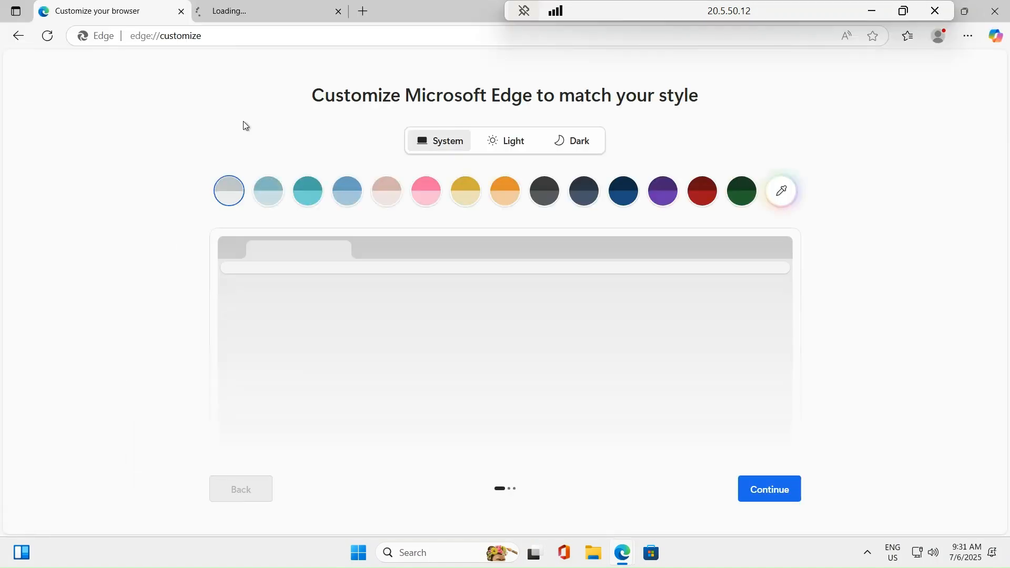
# Go to google.com in the remote browser and decline the offer to try Chrome
pyautogui.click(211, 36)
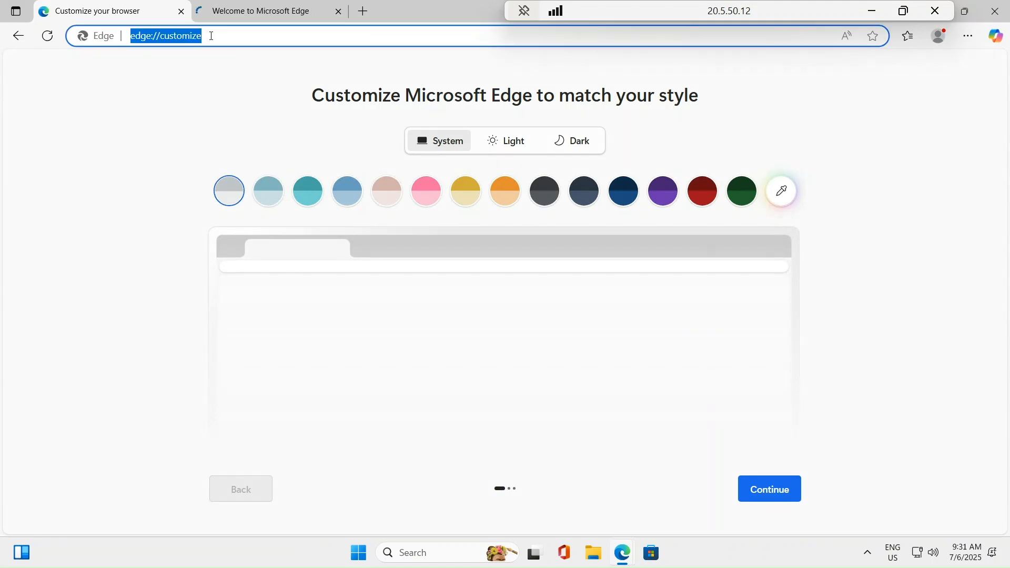
pyautogui.write('goo')
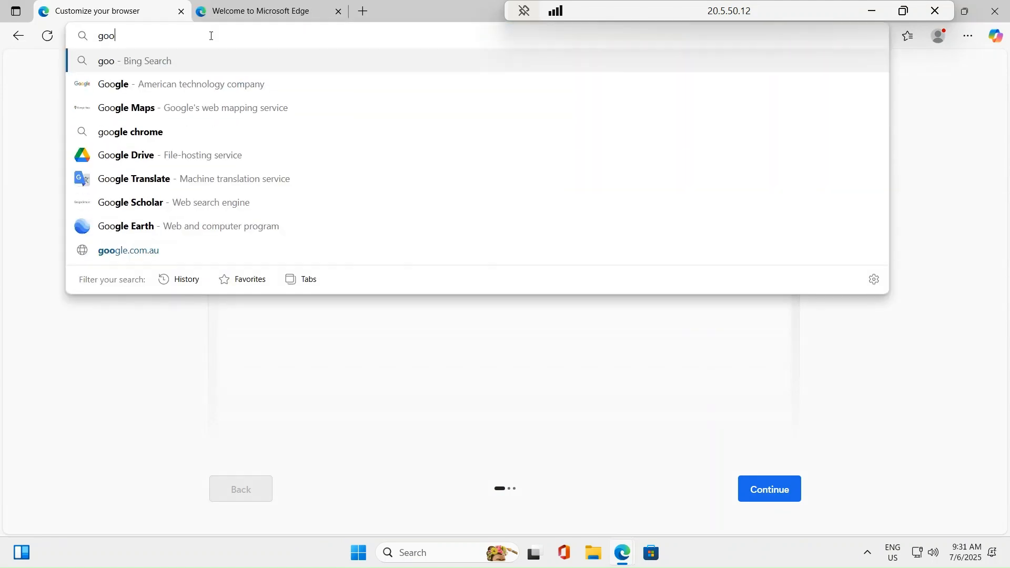
pyautogui.write('gl')
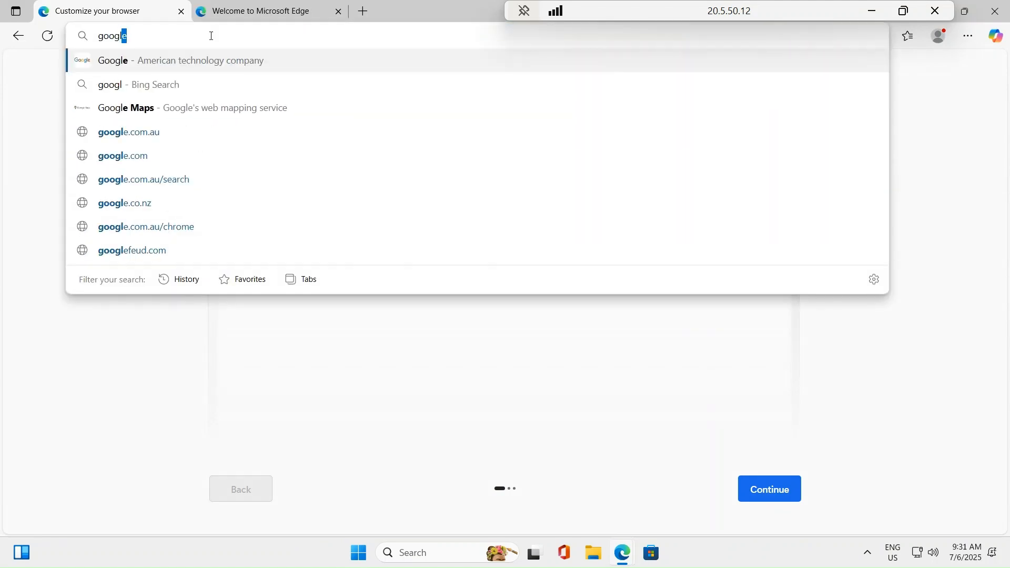
pyautogui.write('e.com')
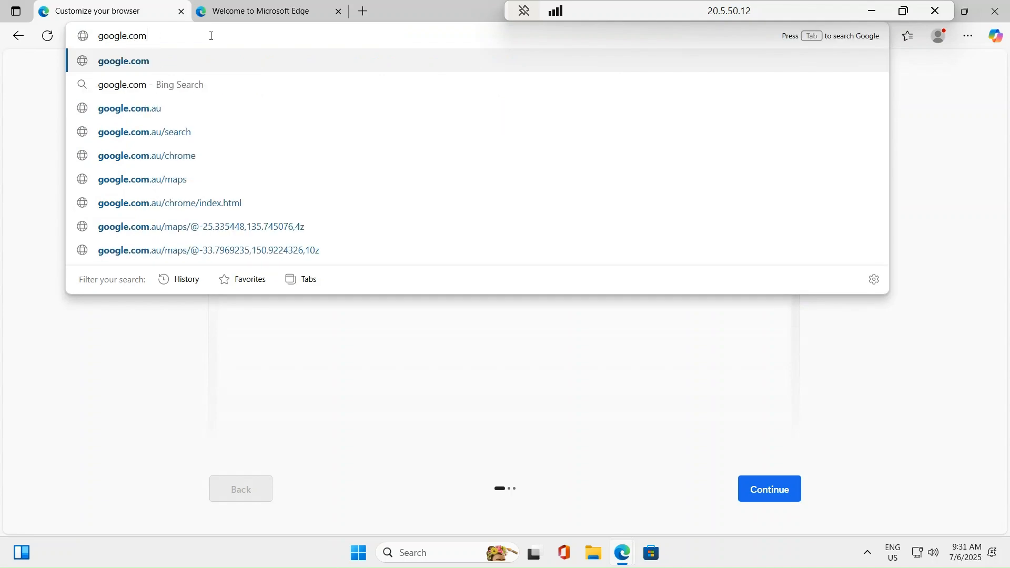
pyautogui.press('Return')
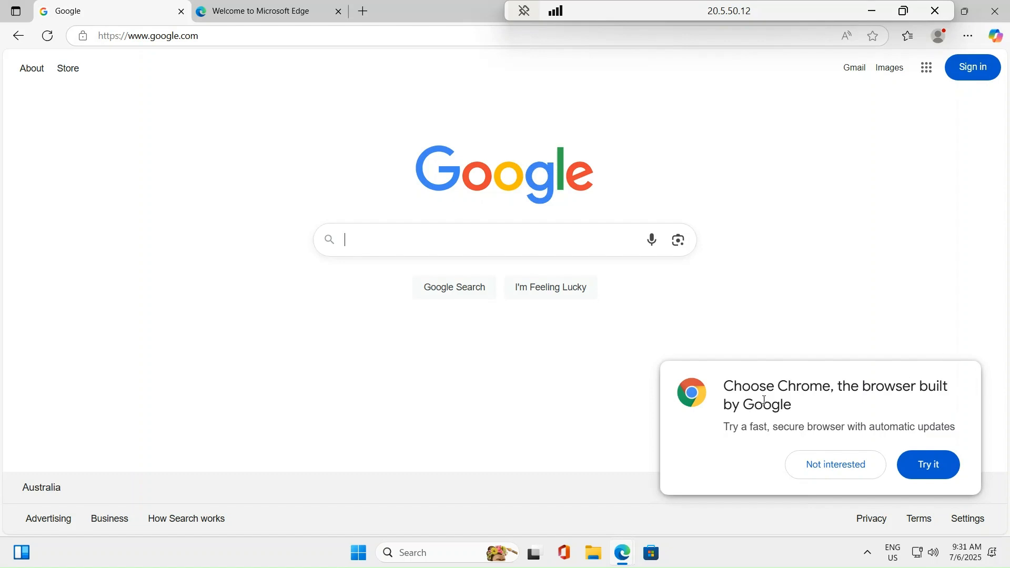
pyautogui.click(813, 463)
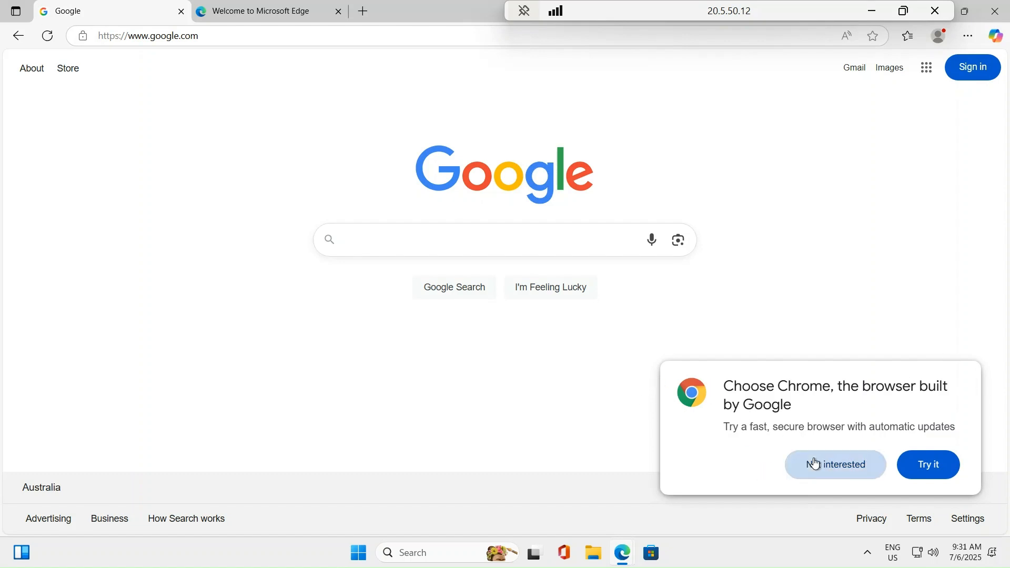
# Search Google for "download visual studio code" and download the Windows x64 System Installer from the official Visual Studio Code download page
pyautogui.click(389, 237)
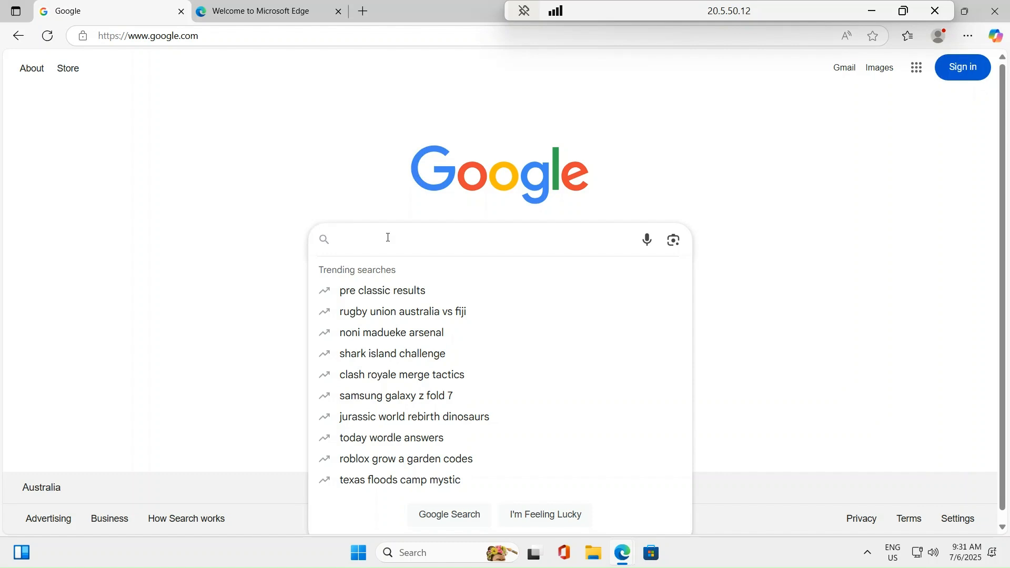
pyautogui.write('download')
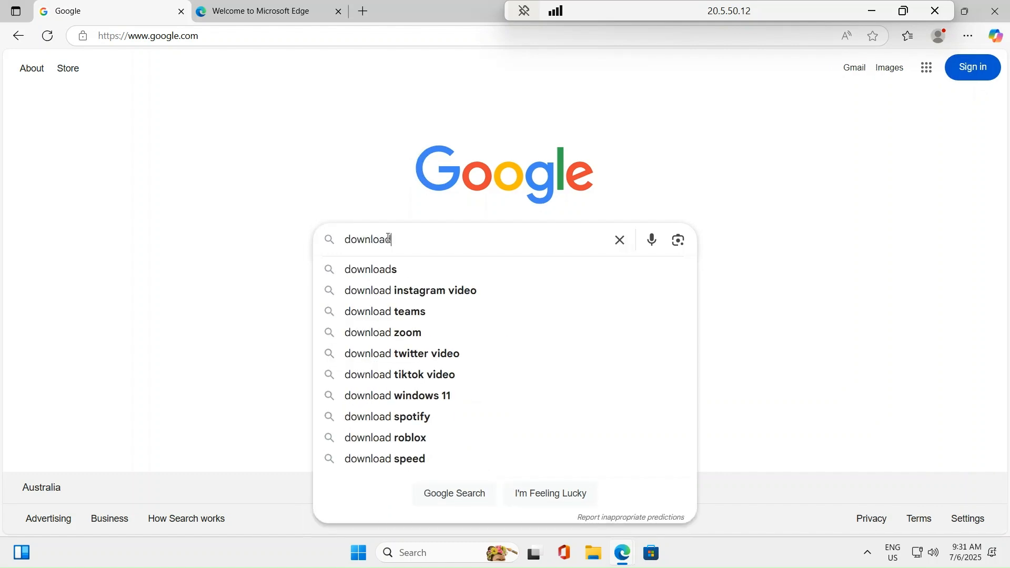
pyautogui.write(' visual')
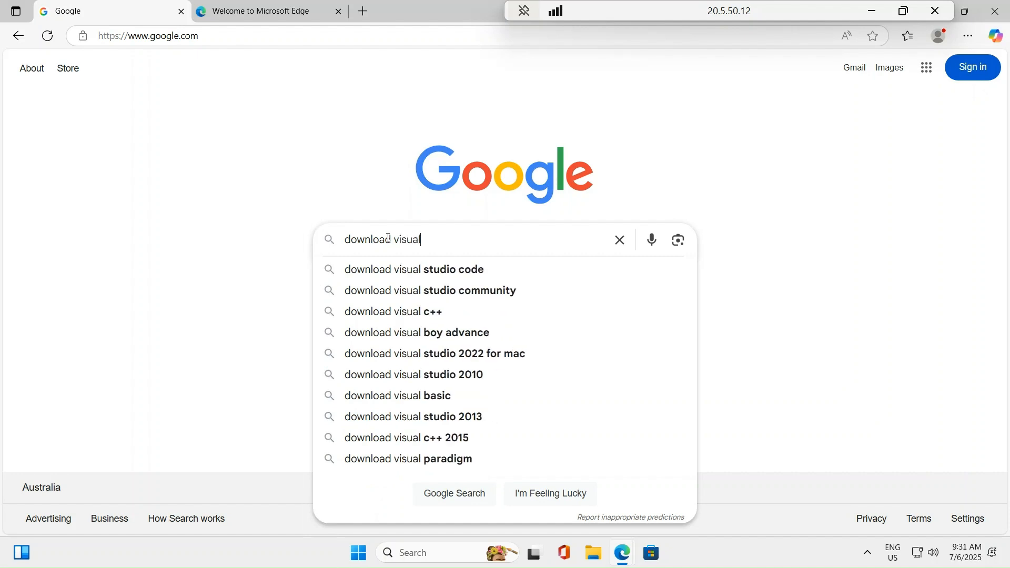
pyautogui.click(503, 270)
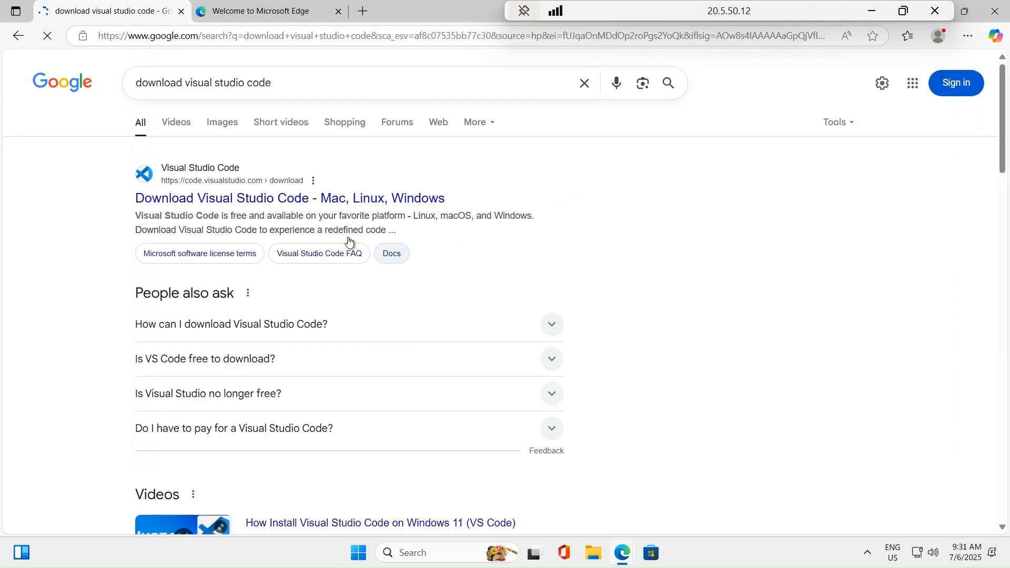
pyautogui.click(404, 201)
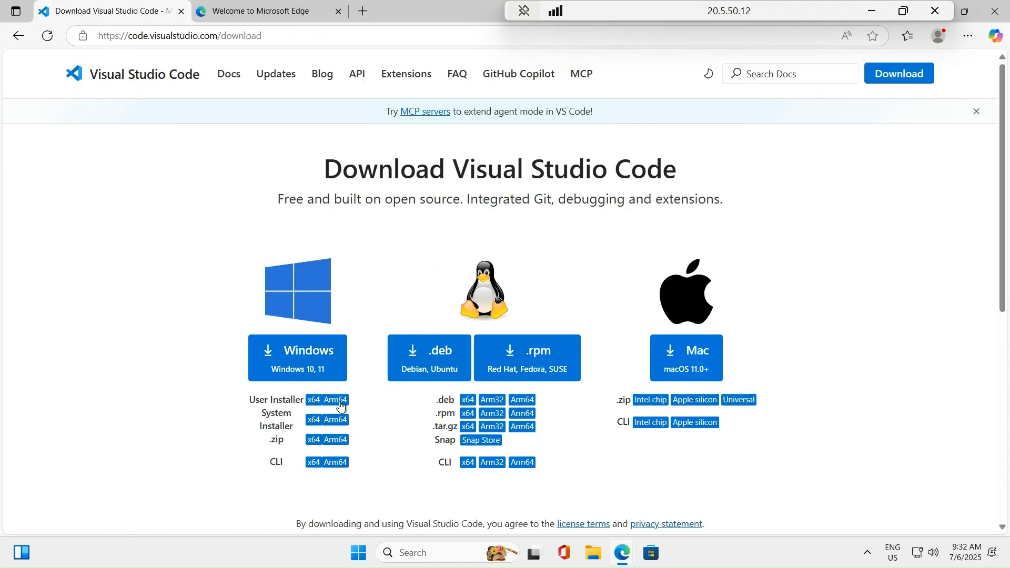
pyautogui.click(315, 427)
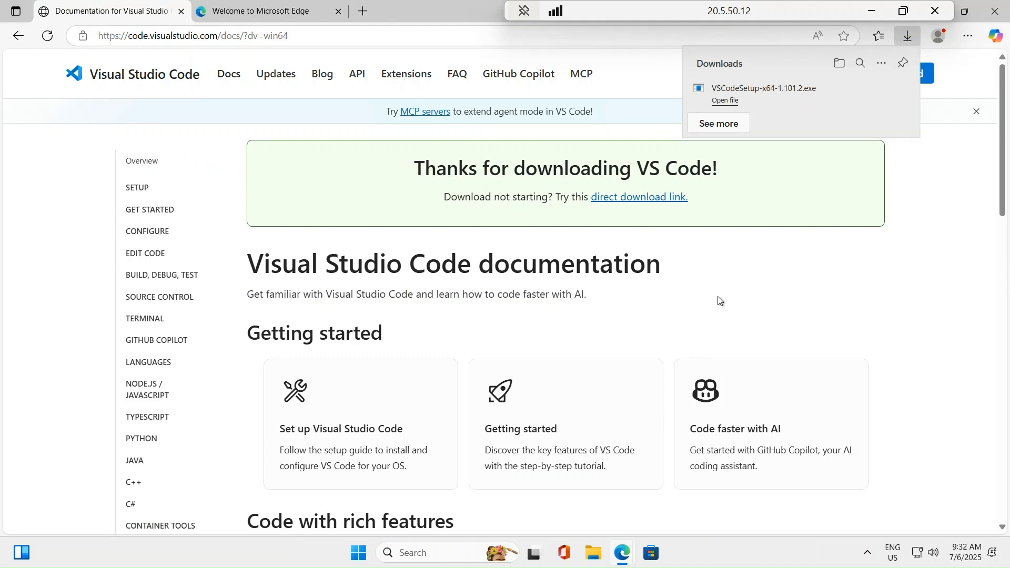
pyautogui.click(730, 102)
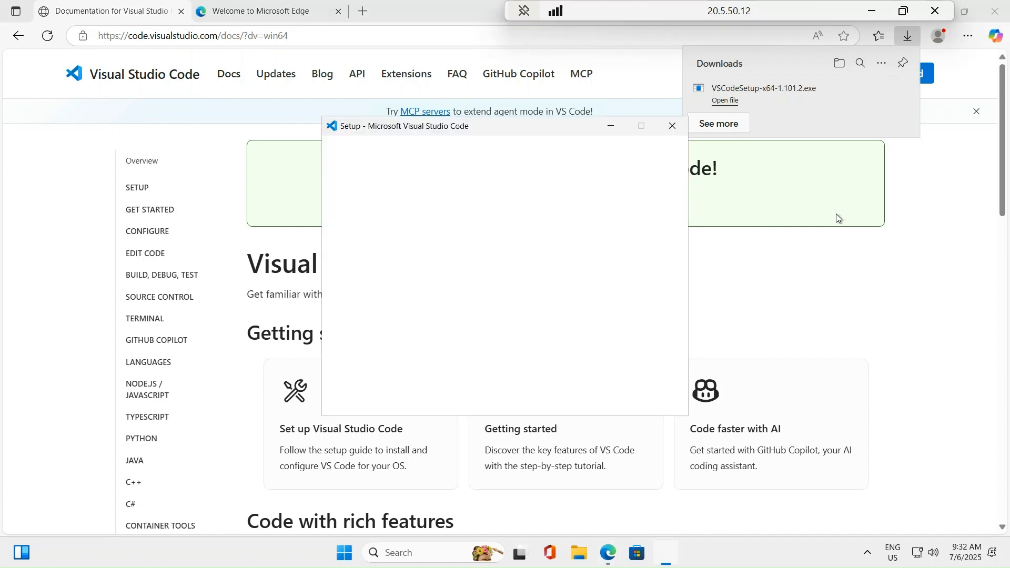
pyautogui.click(673, 128)
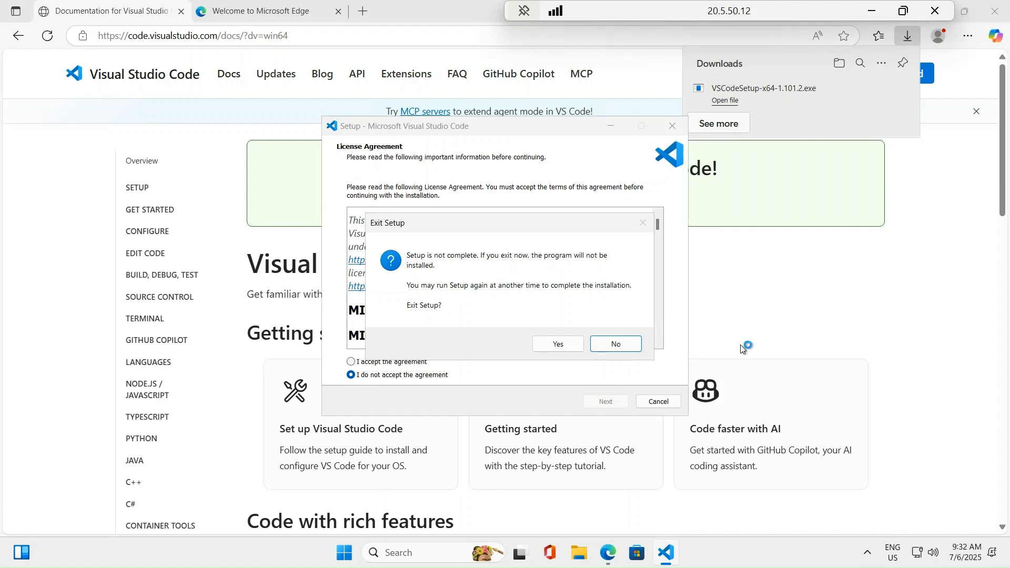
pyautogui.click(553, 345)
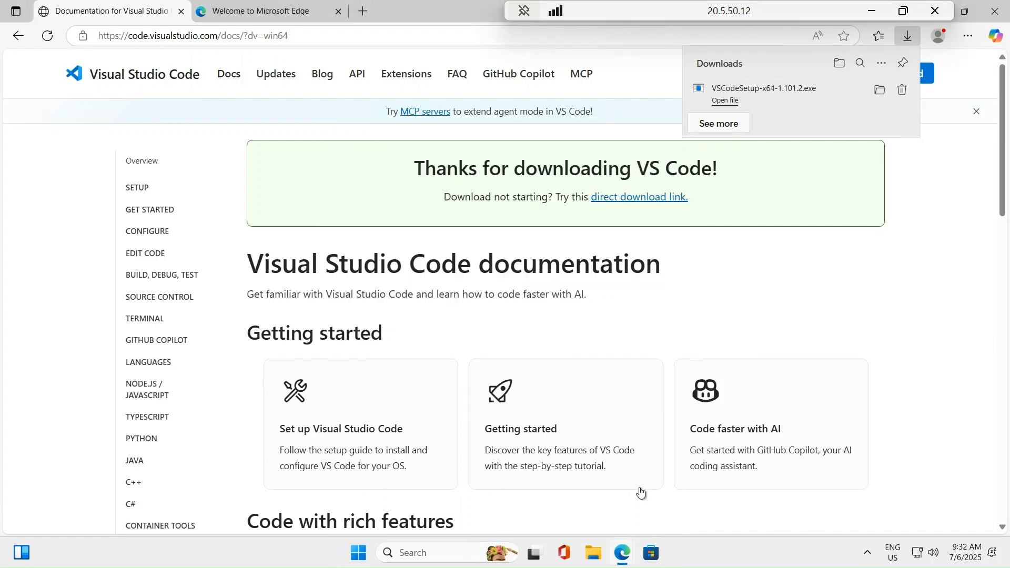
# Run VSCodeSetup-x64-1.101.2 as administrator from the Downloads folder in File Explorer
pyautogui.click(600, 556)
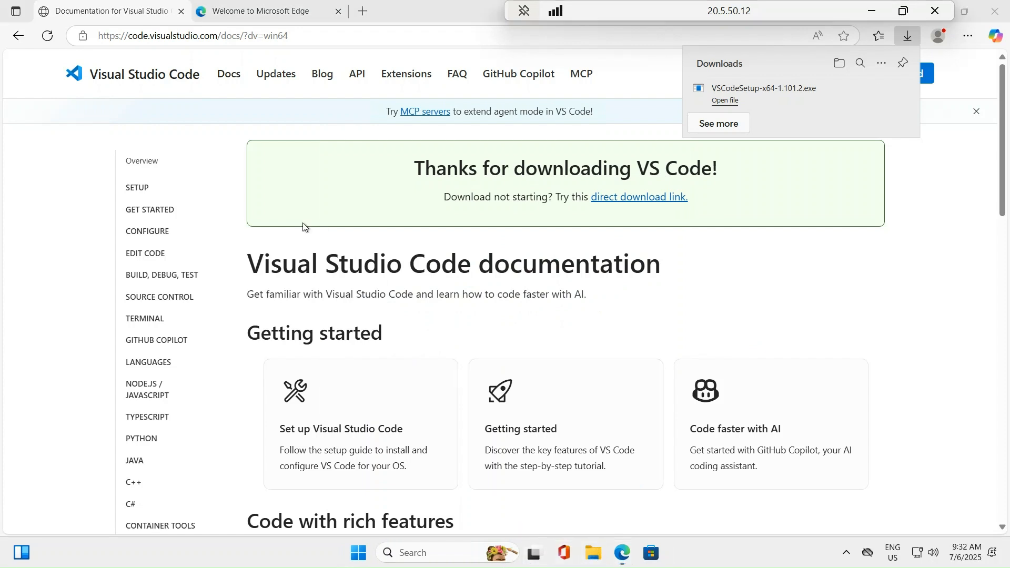
pyautogui.click(595, 555)
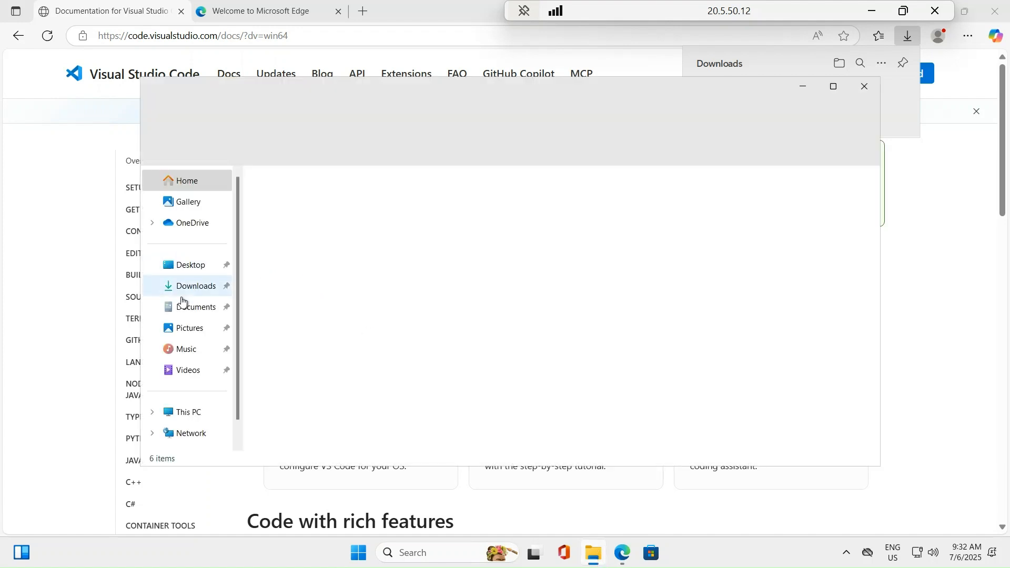
pyautogui.click(190, 286)
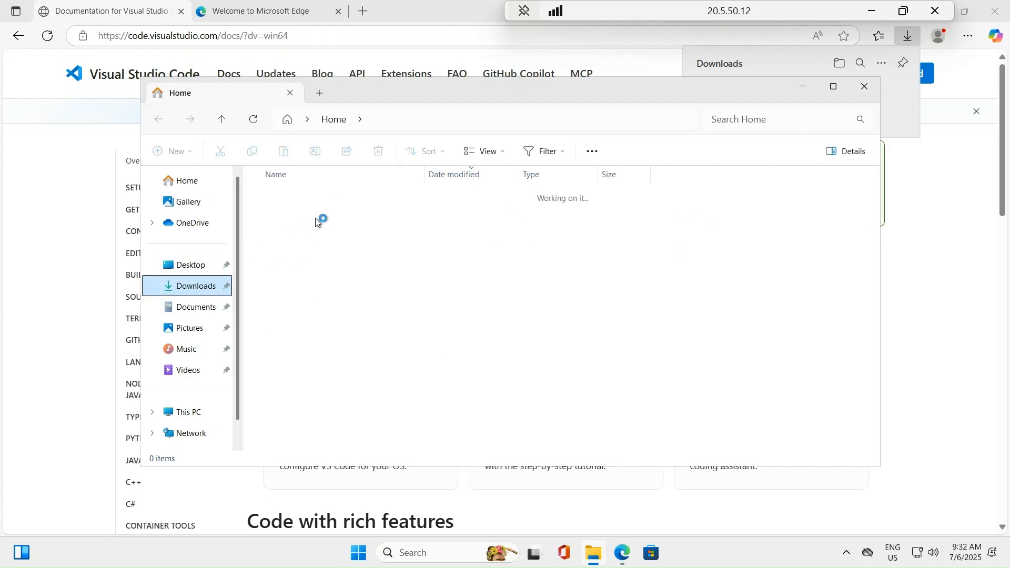
pyautogui.click(330, 212)
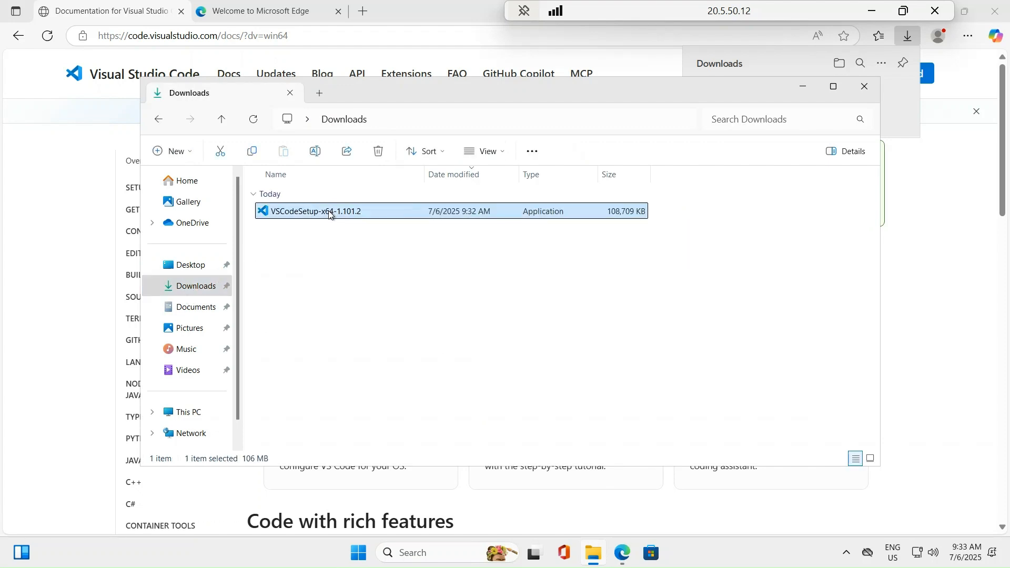
pyautogui.rightClick(330, 212)
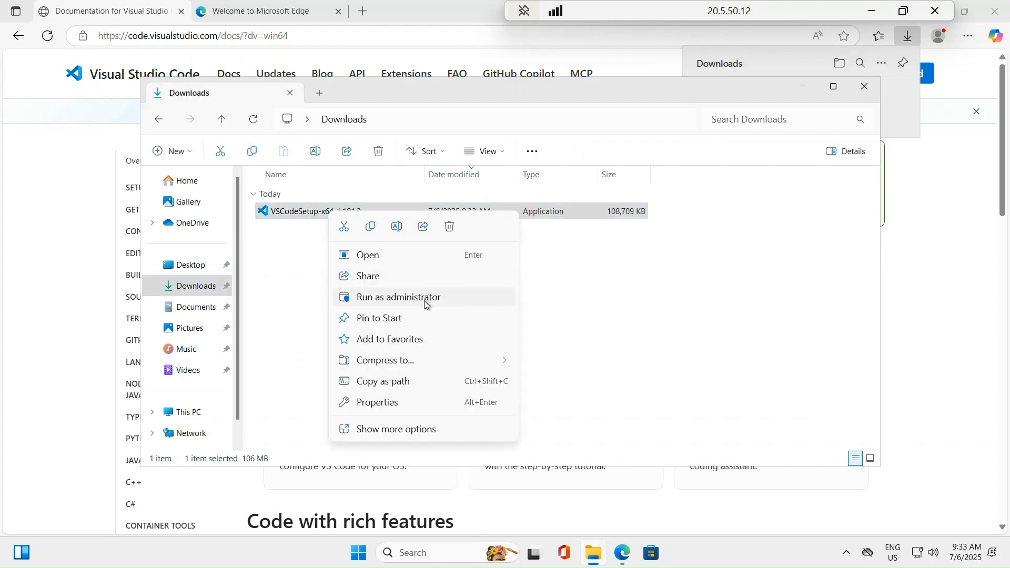
pyautogui.click(425, 298)
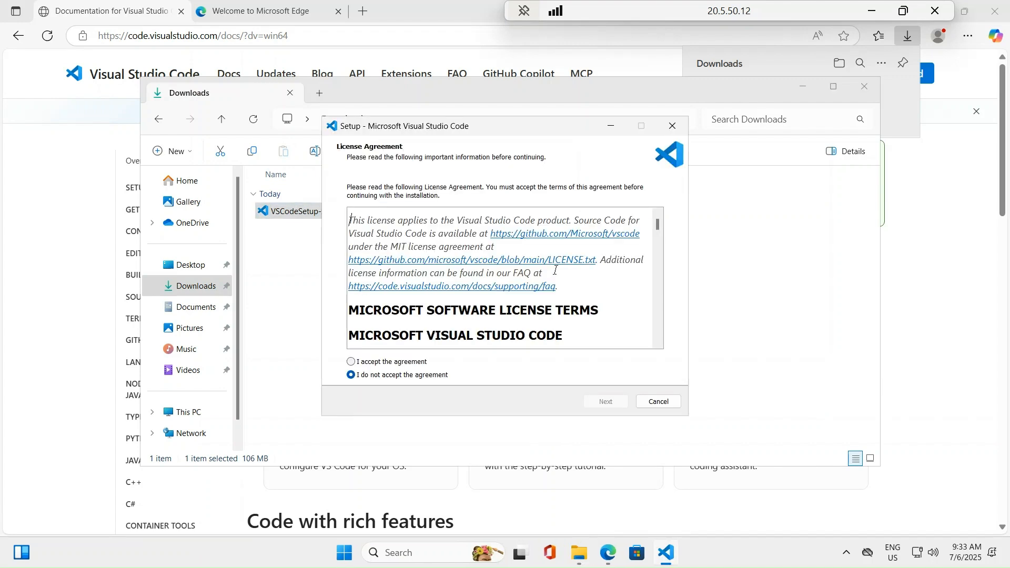
# Accept the Visual Studio Code license agreement and start the installation with the default folder, Start Menu and additional task settings
pyautogui.click(352, 362)
pyautogui.click(604, 401)
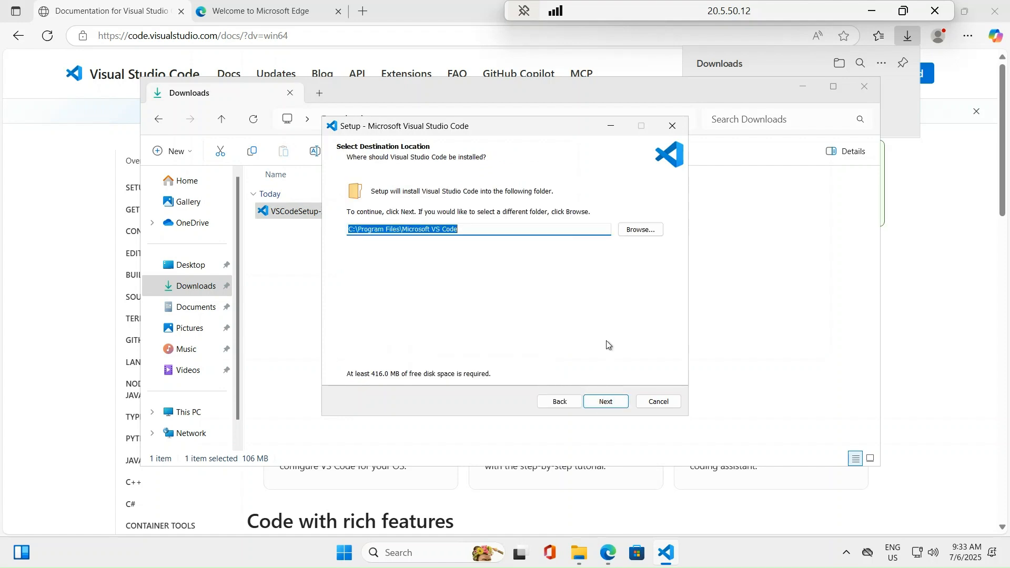
pyautogui.click(605, 403)
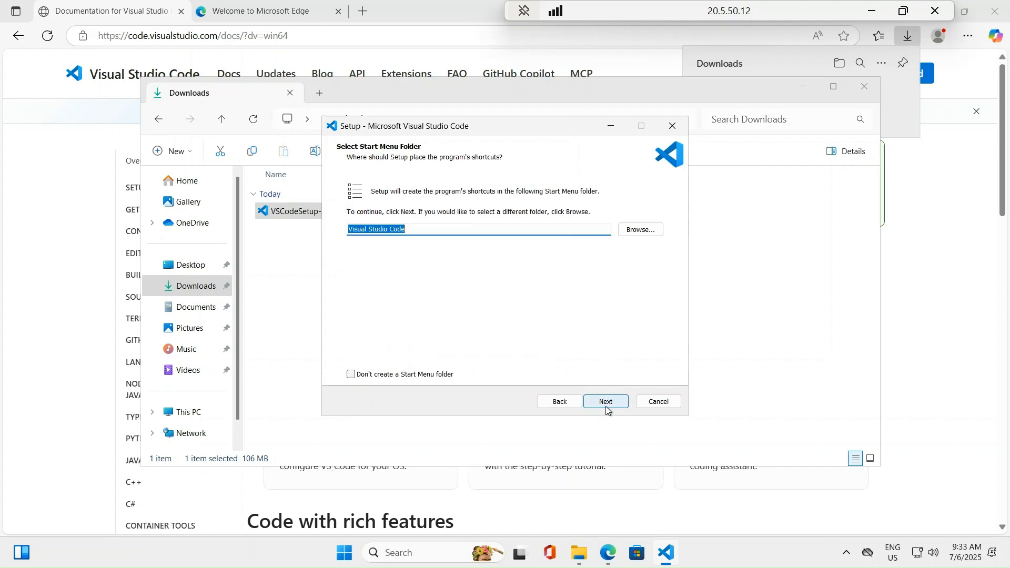
pyautogui.click(605, 405)
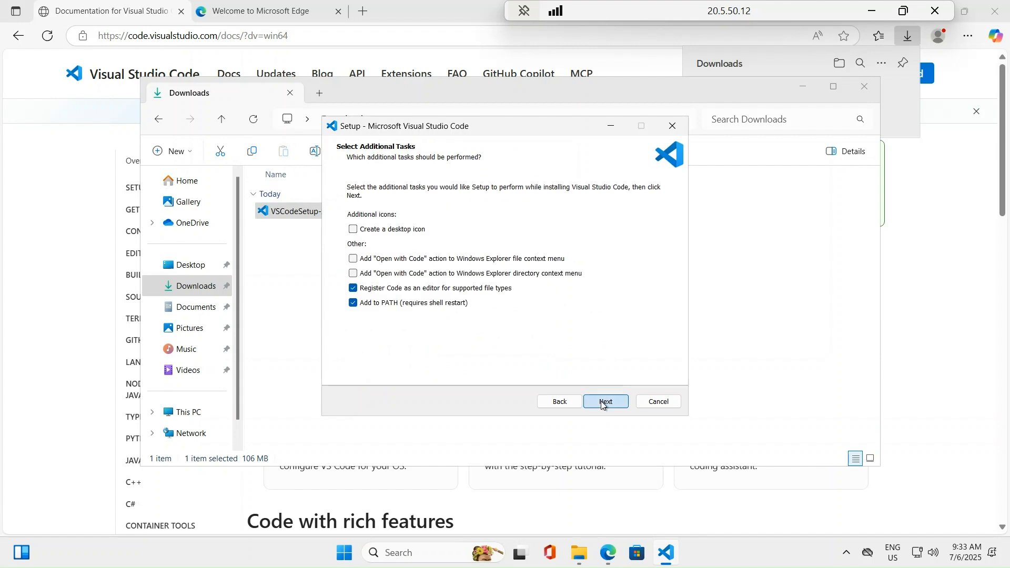
pyautogui.click(603, 403)
pyautogui.click(605, 402)
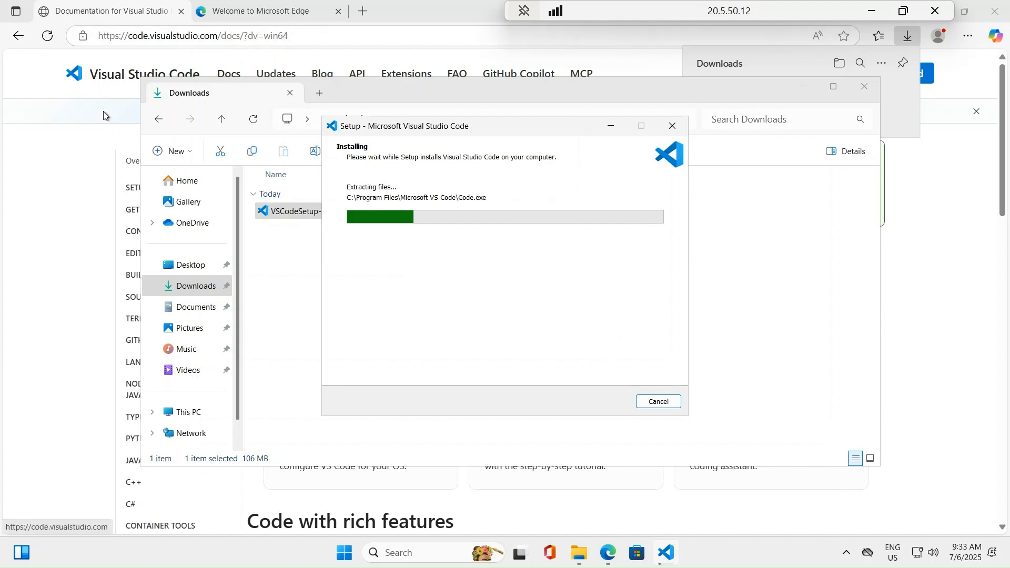
# Return to the Google results in Edge and change the search to "download python 3.12"
pyautogui.click(20, 38)
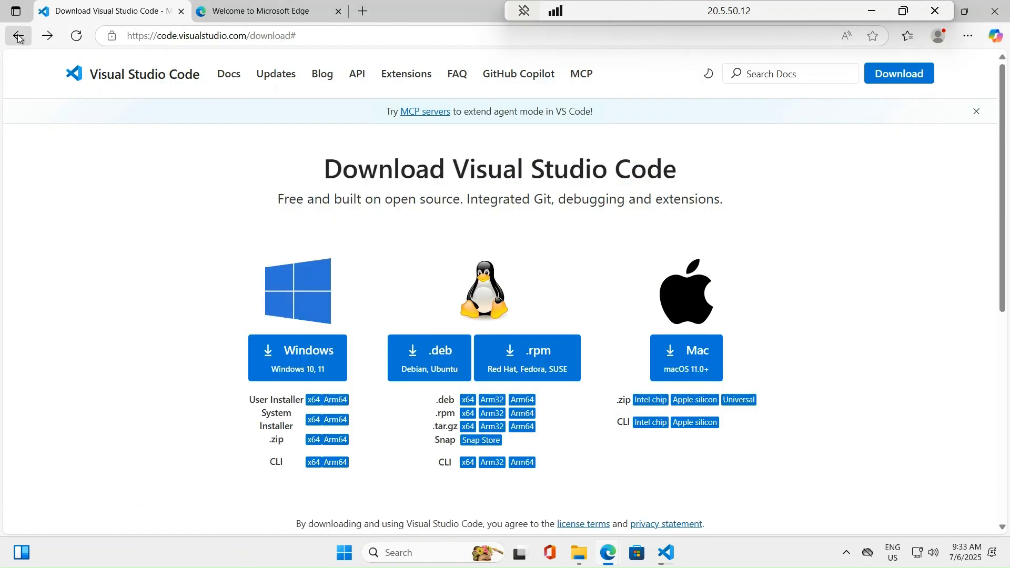
pyautogui.click(18, 38)
pyautogui.click(19, 38)
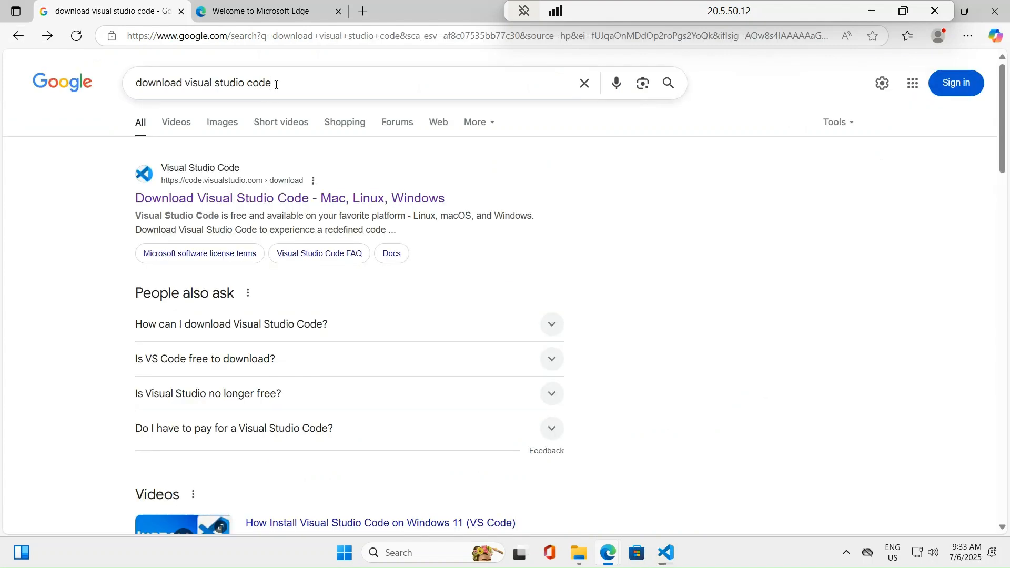
pyautogui.moveTo(275, 84); pyautogui.dragTo(185, 85)
pyautogui.press('BackSpace')
pyautogui.write('p')
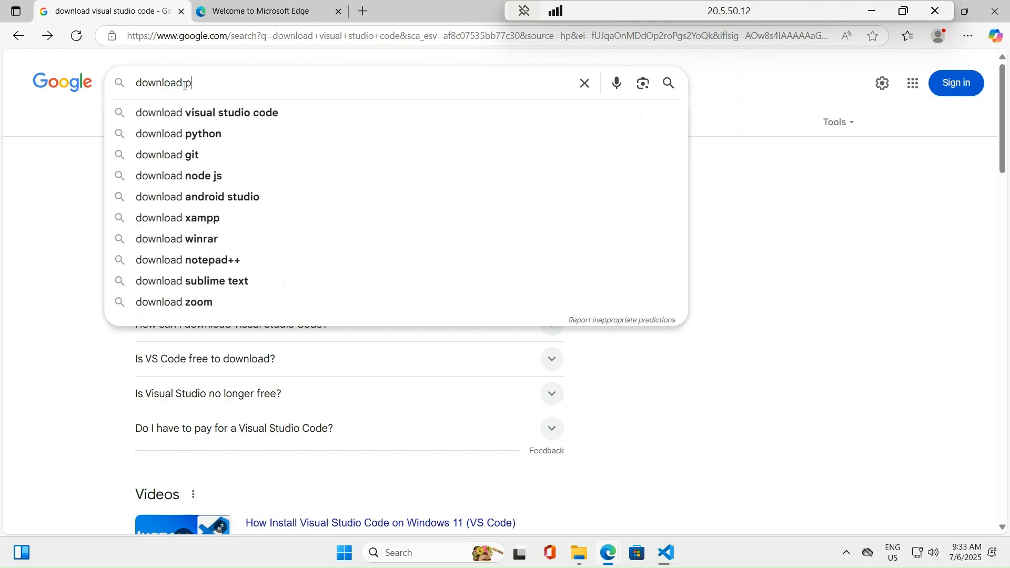
pyautogui.write('ython 3')
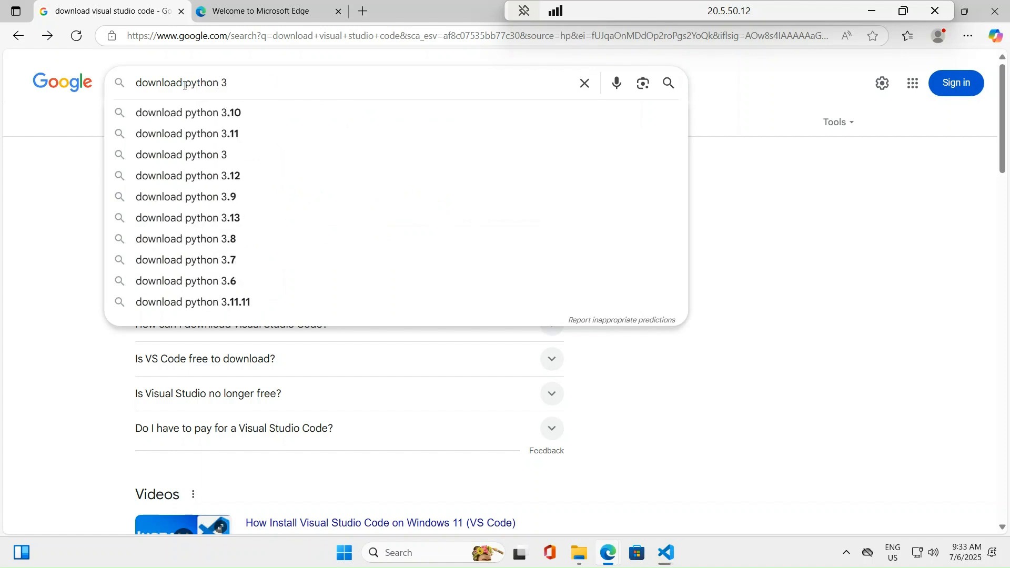
pyautogui.write('.12')
pyautogui.press('Return')
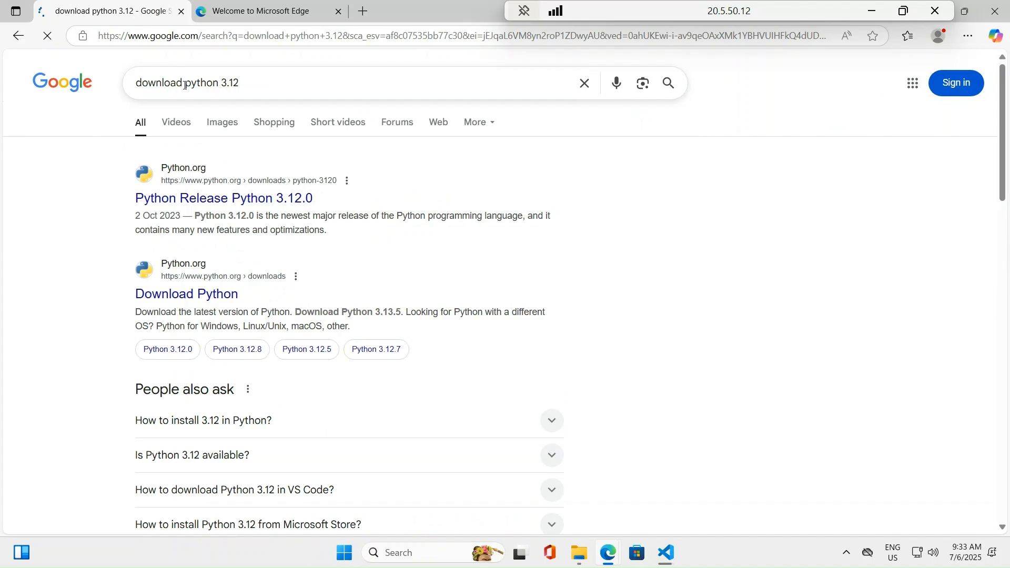
# Open the Python 3.12.0 release page and download its Windows installer (64-bit)
pyautogui.click(276, 205)
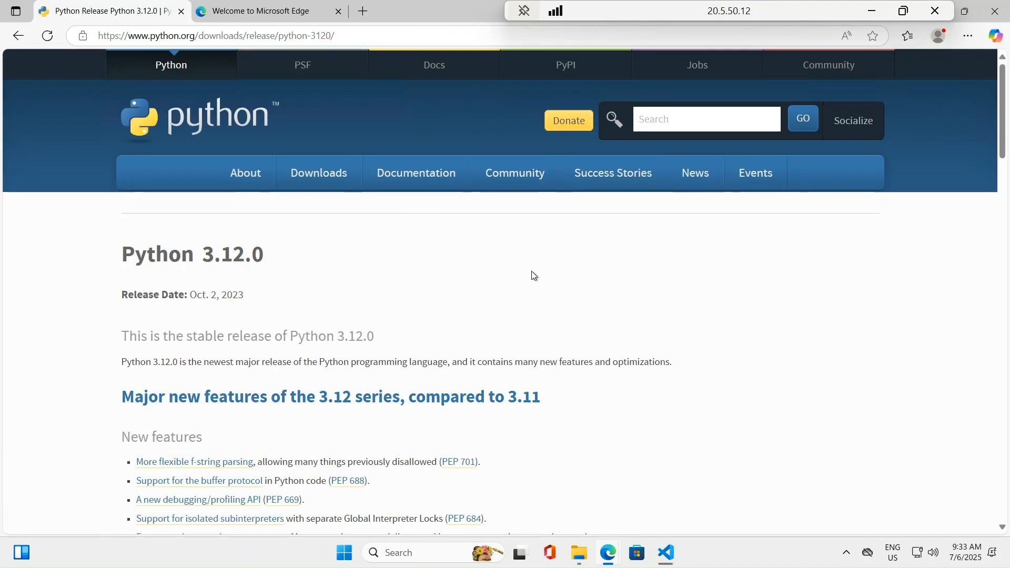
pyautogui.scroll(-20, 562, 337)
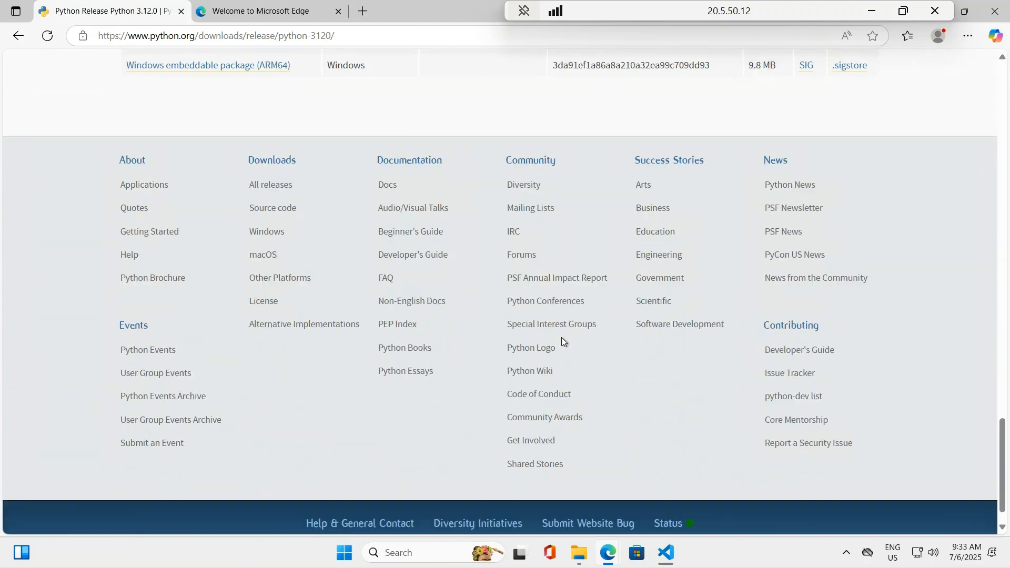
pyautogui.scroll(4, 562, 338)
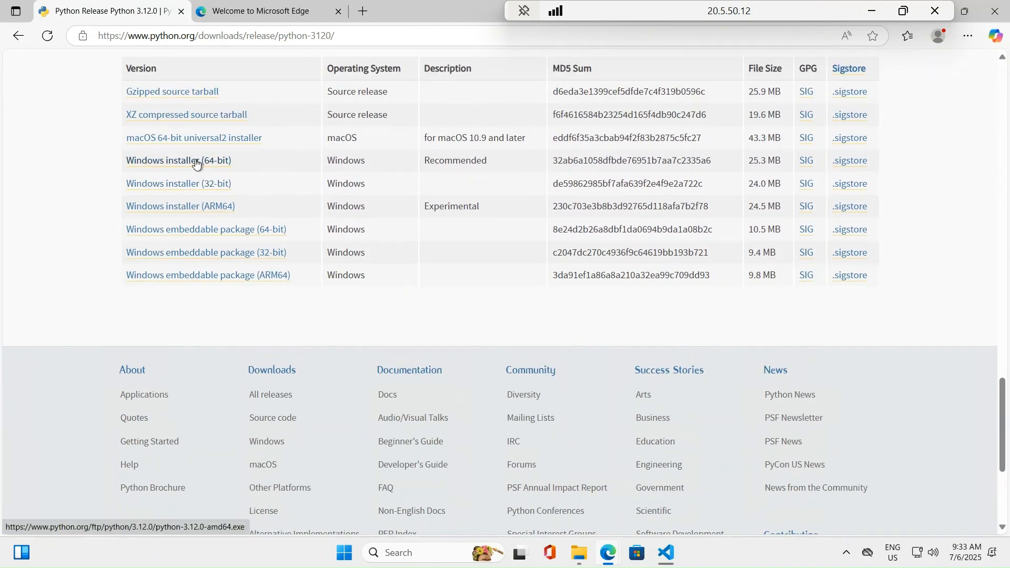
pyautogui.click(196, 162)
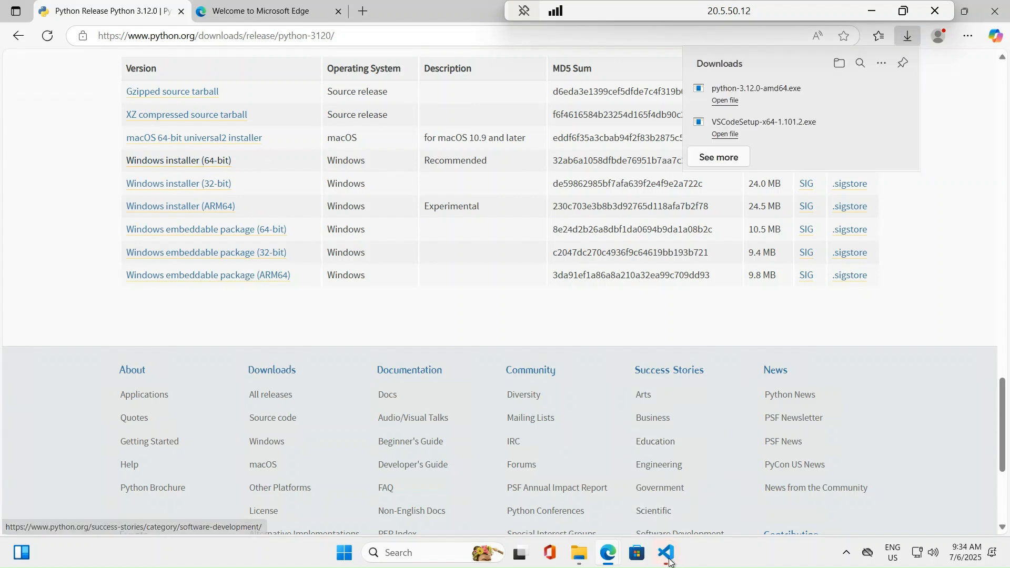
# Bring up the Visual Studio Code setup wizard and finish it with launching Visual Studio Code left enabled
pyautogui.moveTo(666, 552)
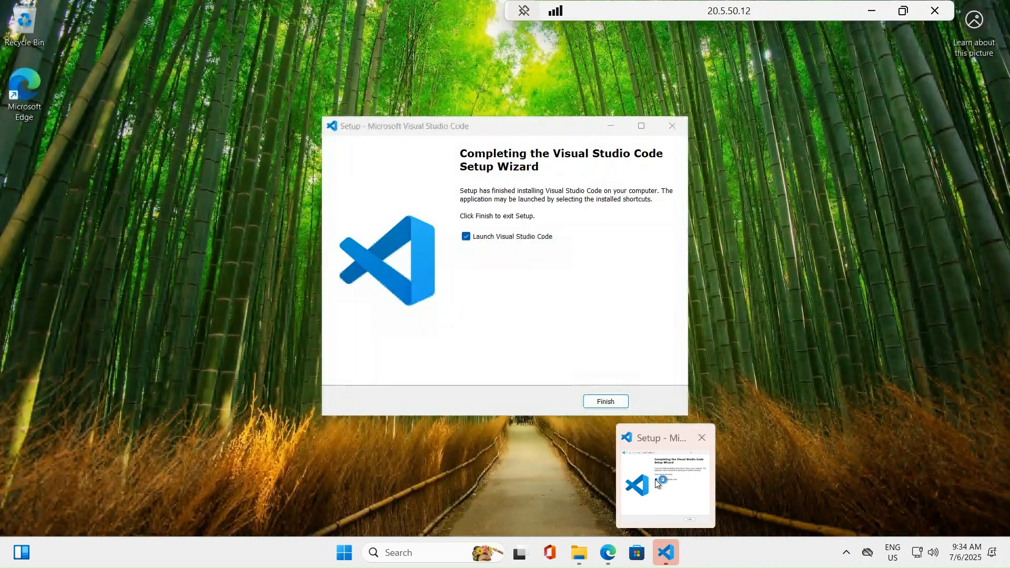
pyautogui.click(657, 483)
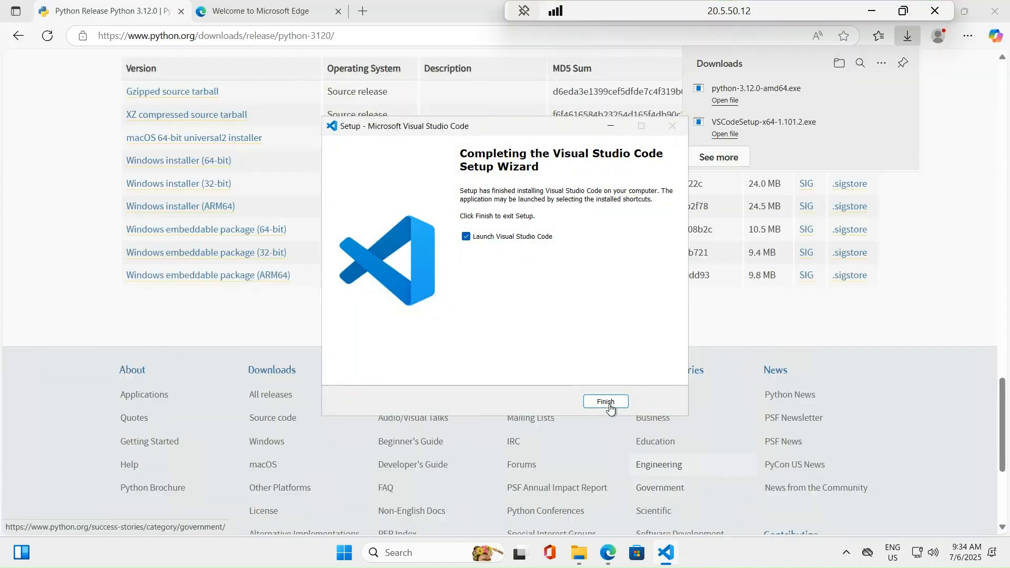
pyautogui.click(606, 402)
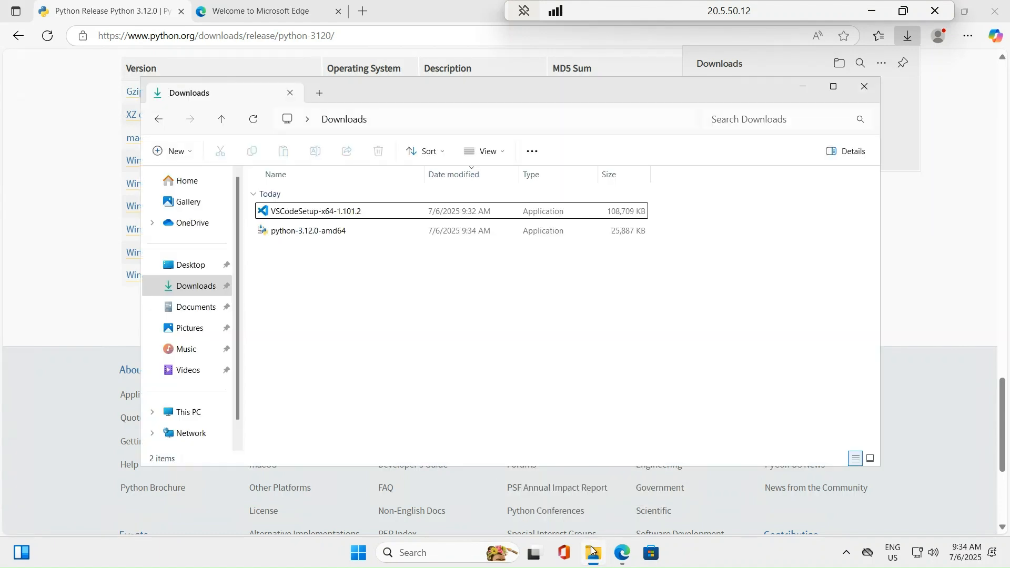
# Run python-3.12.0-amd64 as administrator from the Downloads folder in File Explorer
pyautogui.click(593, 552)
pyautogui.click(330, 234)
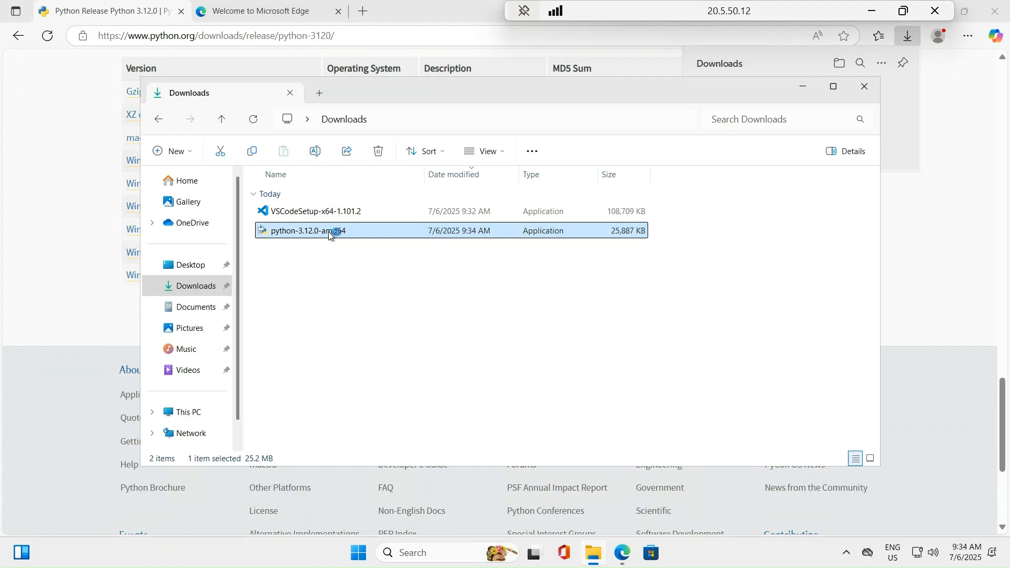
pyautogui.rightClick(329, 232)
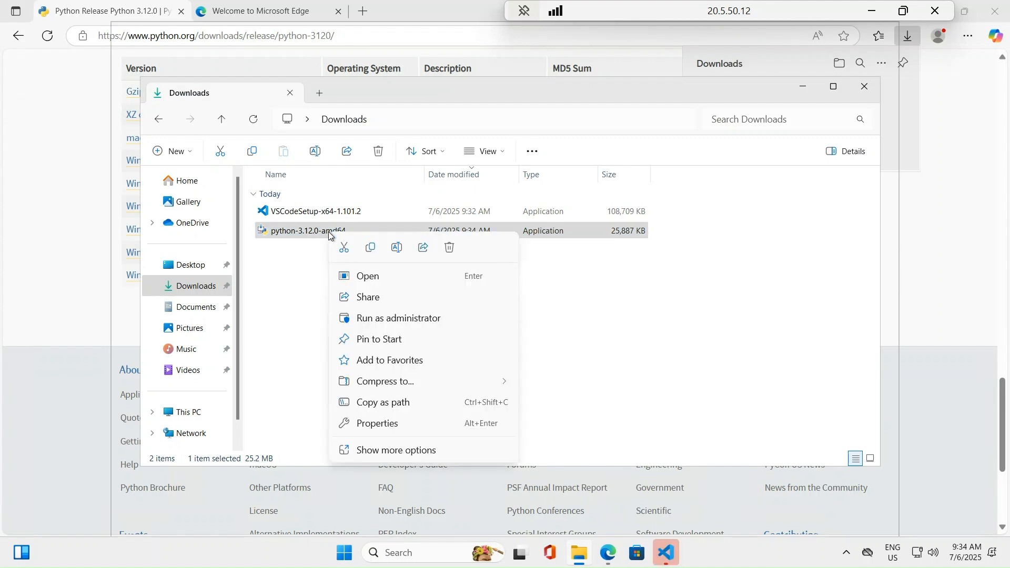
pyautogui.click(419, 320)
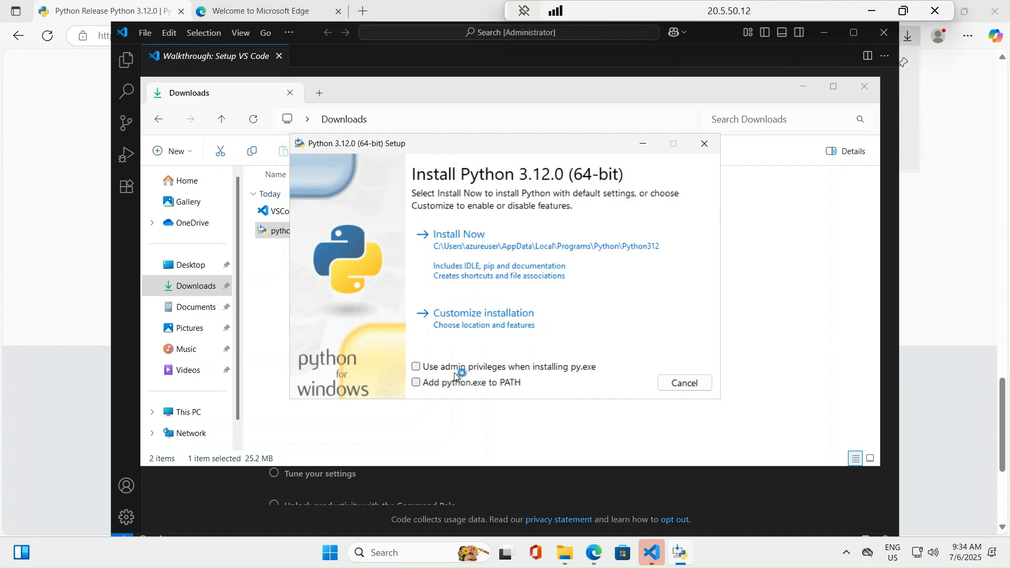
# Customize the Python installation, keeping the default optional features and setting the install location to C:\Program Files
pyautogui.click(456, 325)
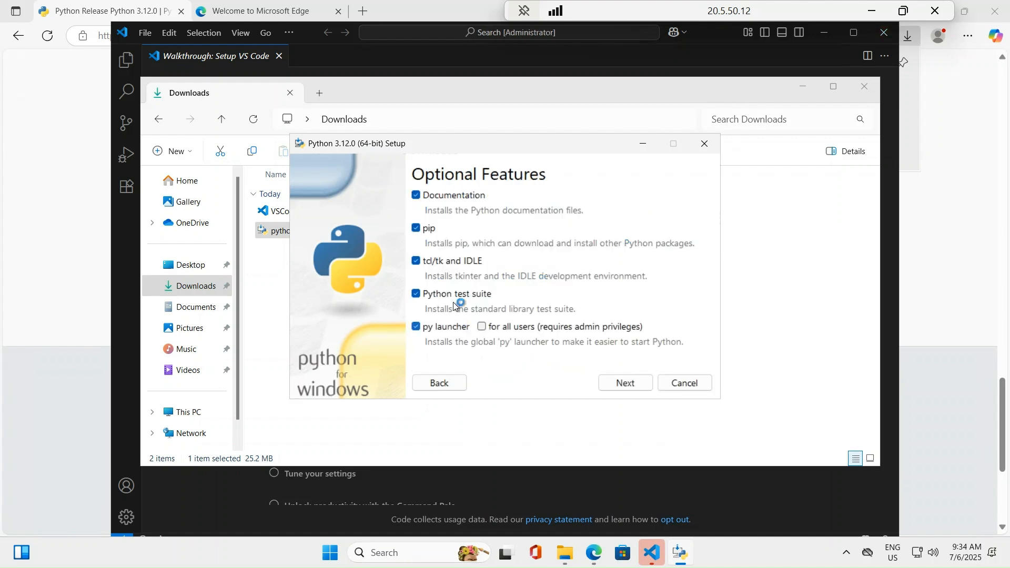
pyautogui.click(633, 383)
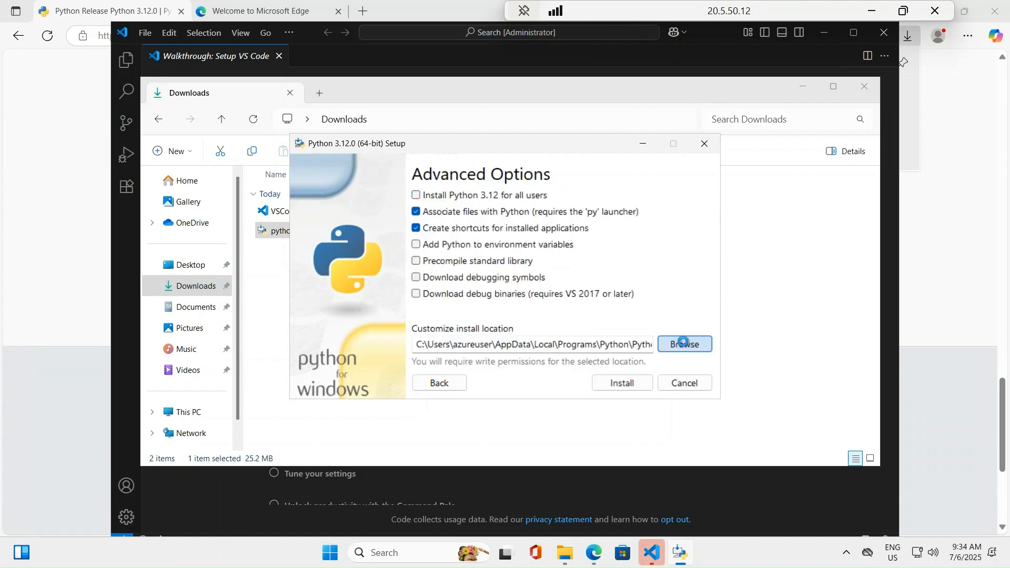
pyautogui.click(684, 344)
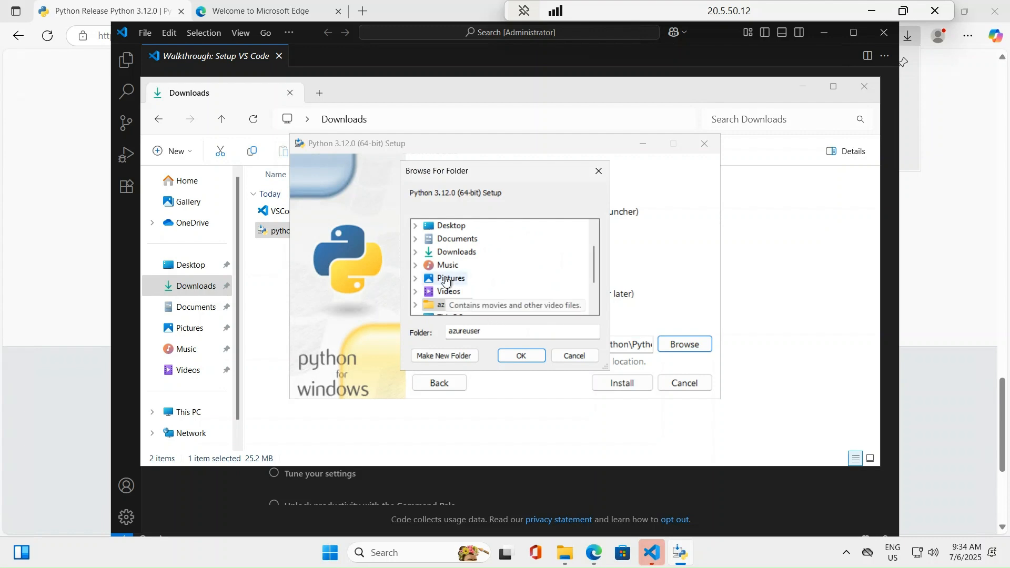
pyautogui.scroll(-1, 447, 280)
pyautogui.scroll(-1, 446, 281)
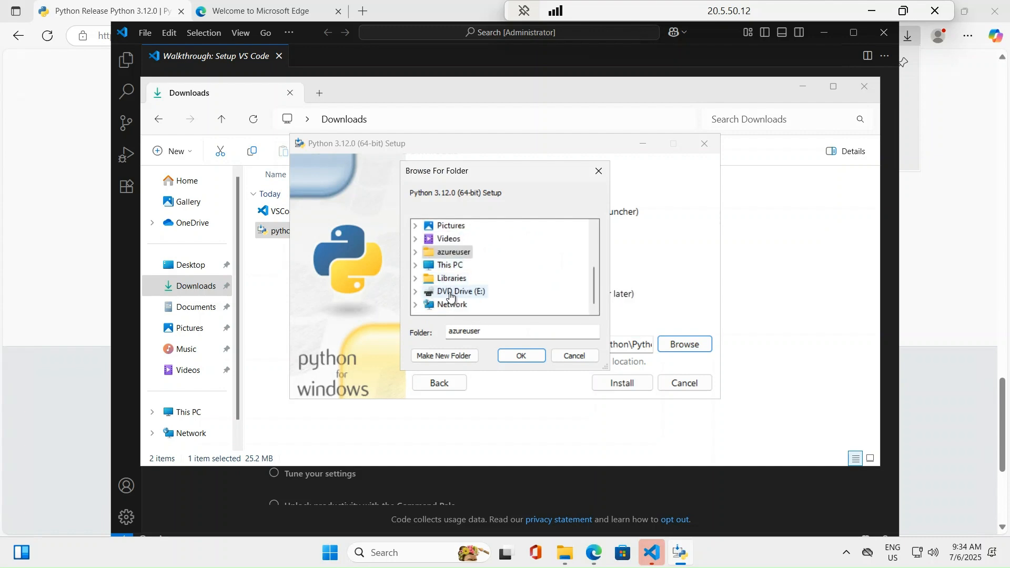
pyautogui.click(450, 265)
pyautogui.click(416, 267)
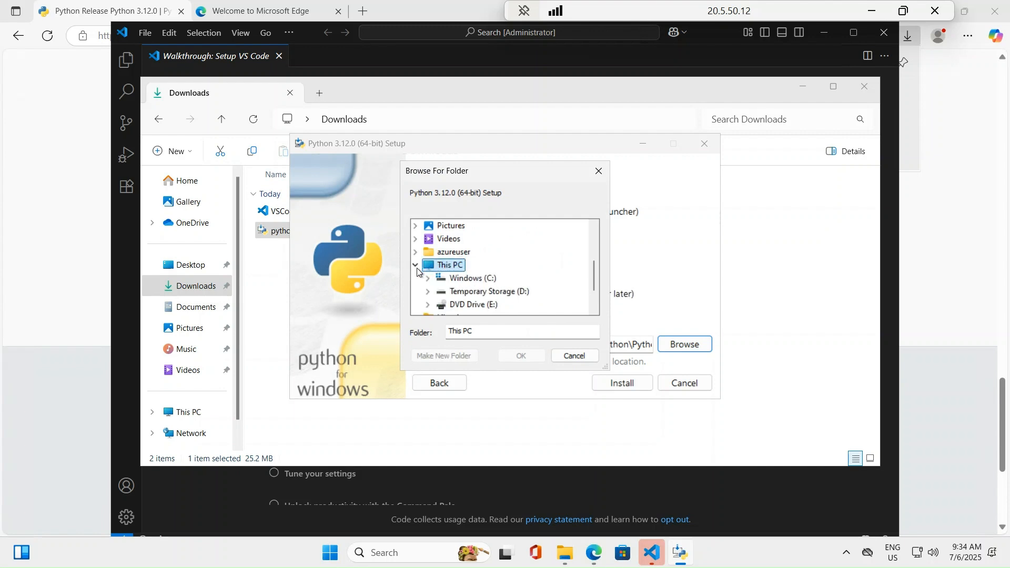
pyautogui.doubleClick(465, 279)
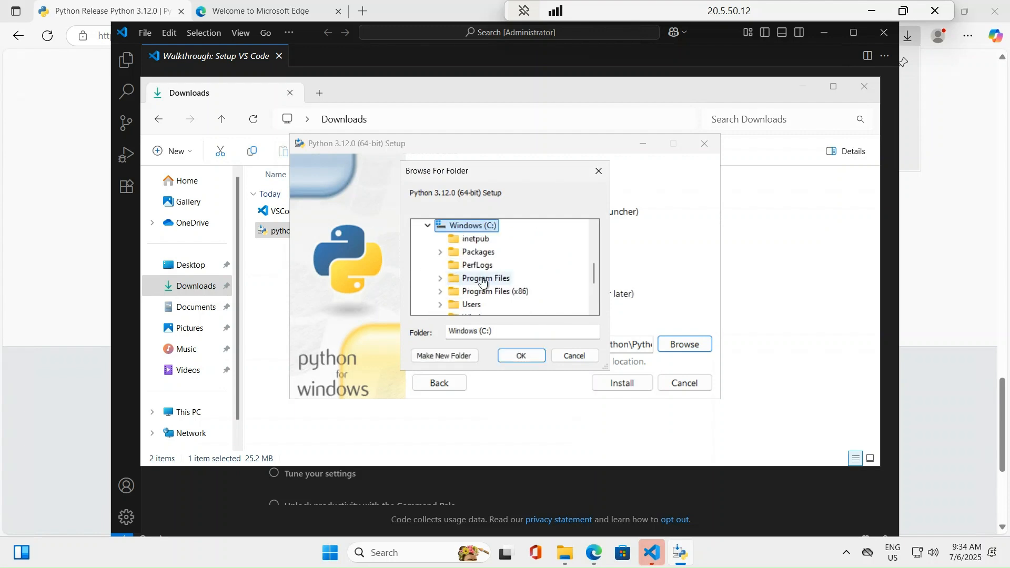
pyautogui.doubleClick(474, 279)
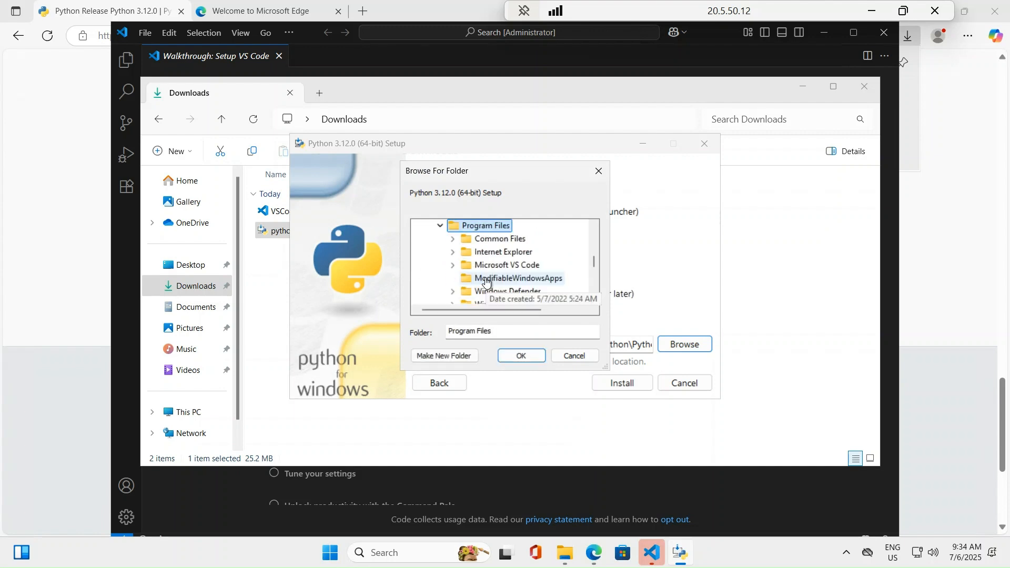
pyautogui.click(528, 358)
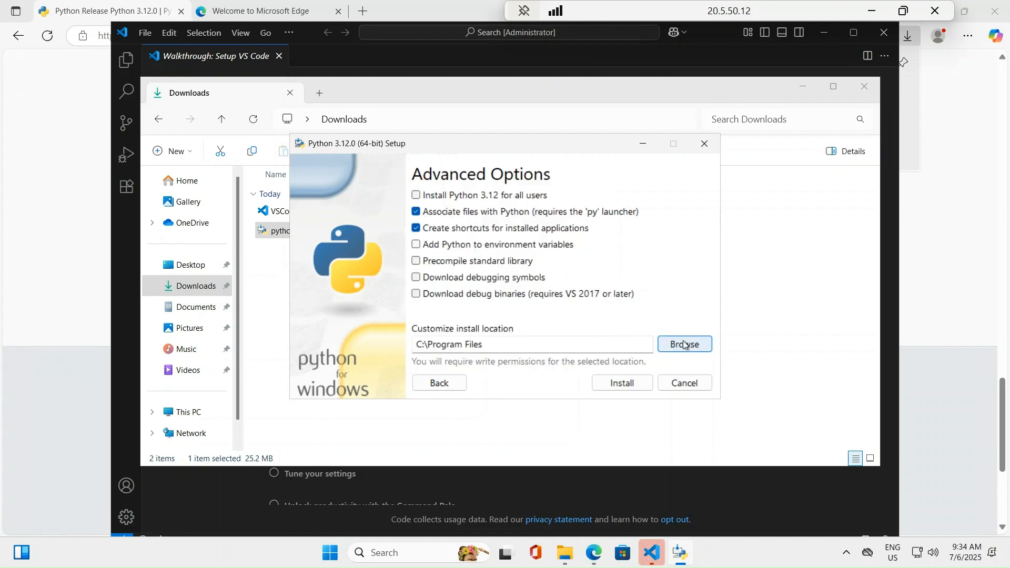
# Start the Python 3.12.0 installation with the chosen install location and the default advanced options
pyautogui.click(666, 347)
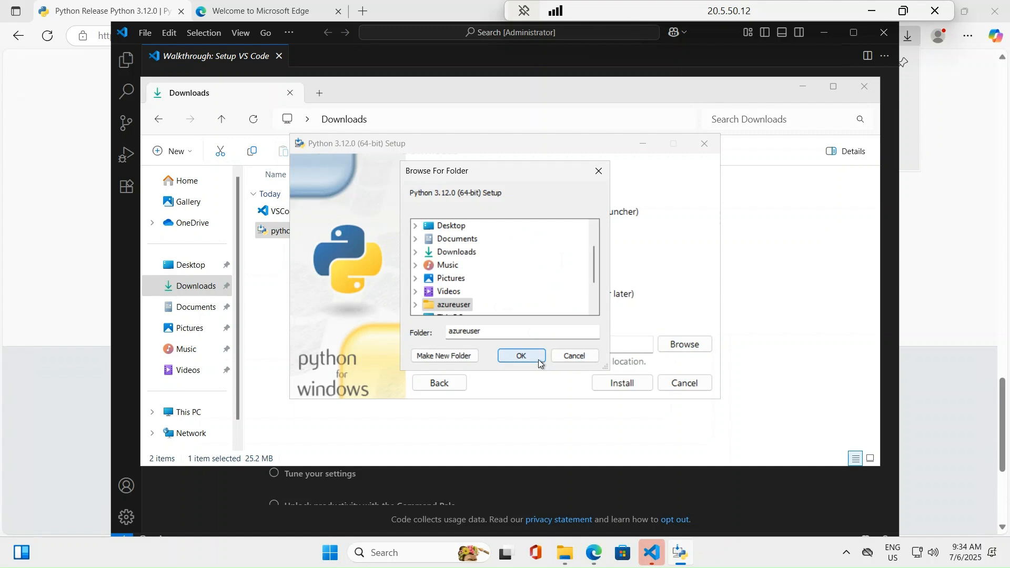
pyautogui.click(574, 357)
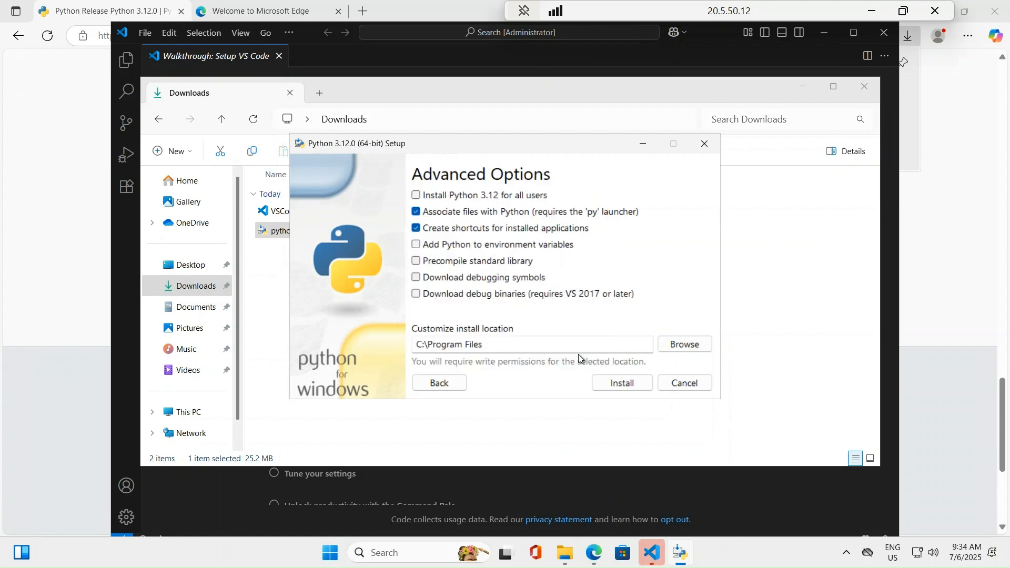
pyautogui.click(613, 380)
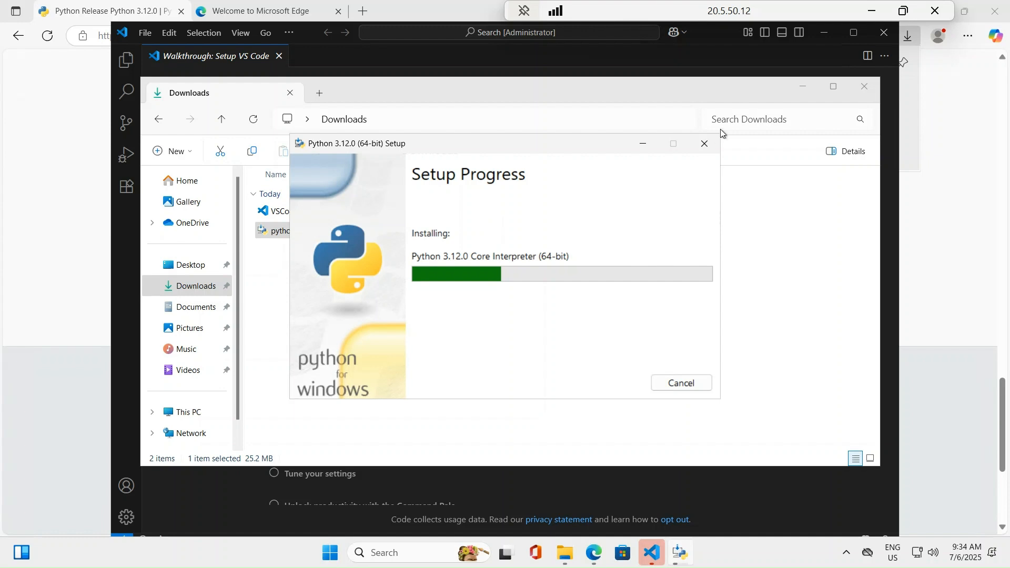
# Close the Visual Studio Code window and the Downloads folder window while Python installs
pyautogui.click(722, 56)
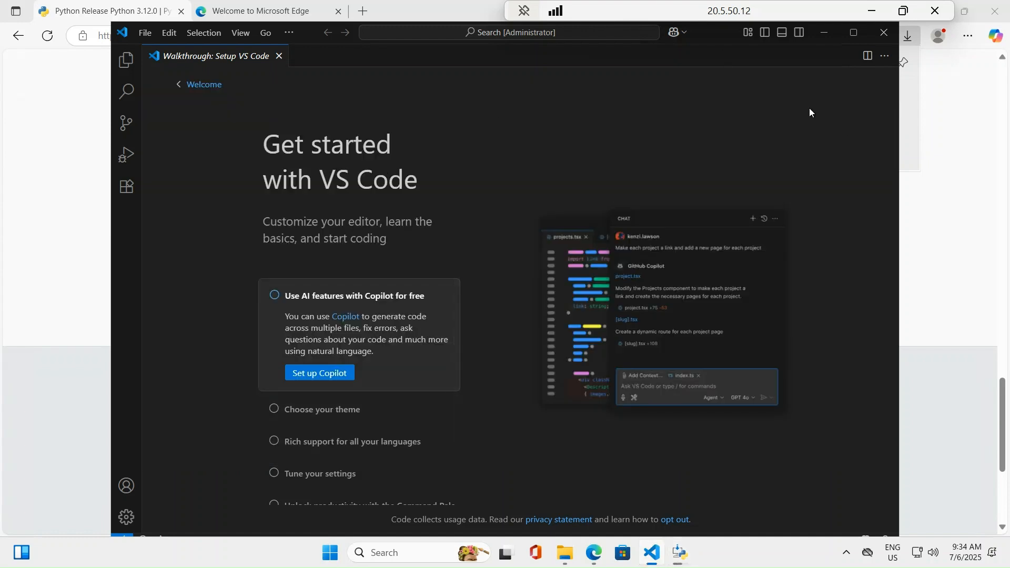
pyautogui.click(885, 32)
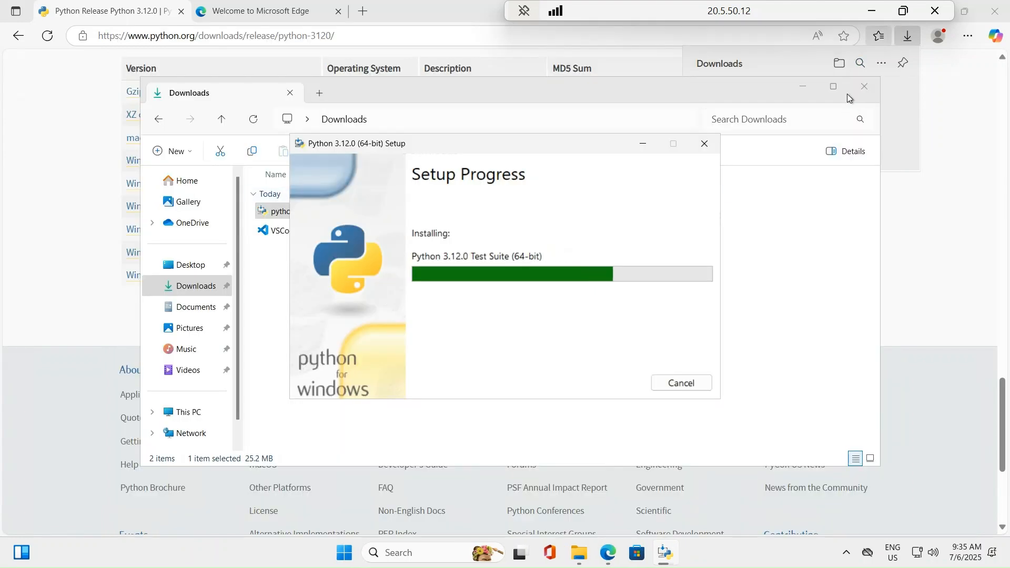
pyautogui.click(864, 89)
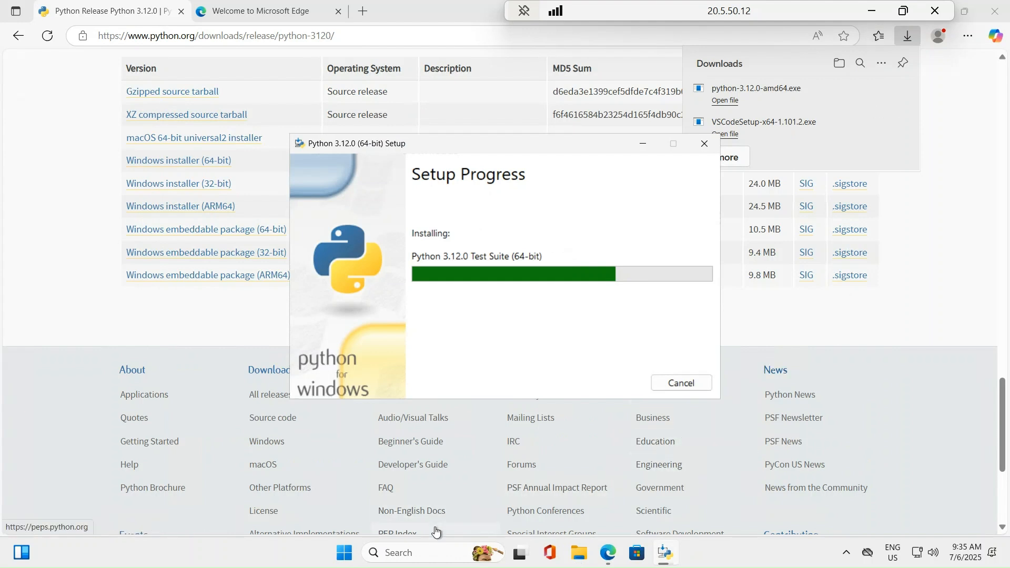
# Find the Windows Update settings through Windows search, check for updates, and close the completed Python setup
pyautogui.click(407, 563)
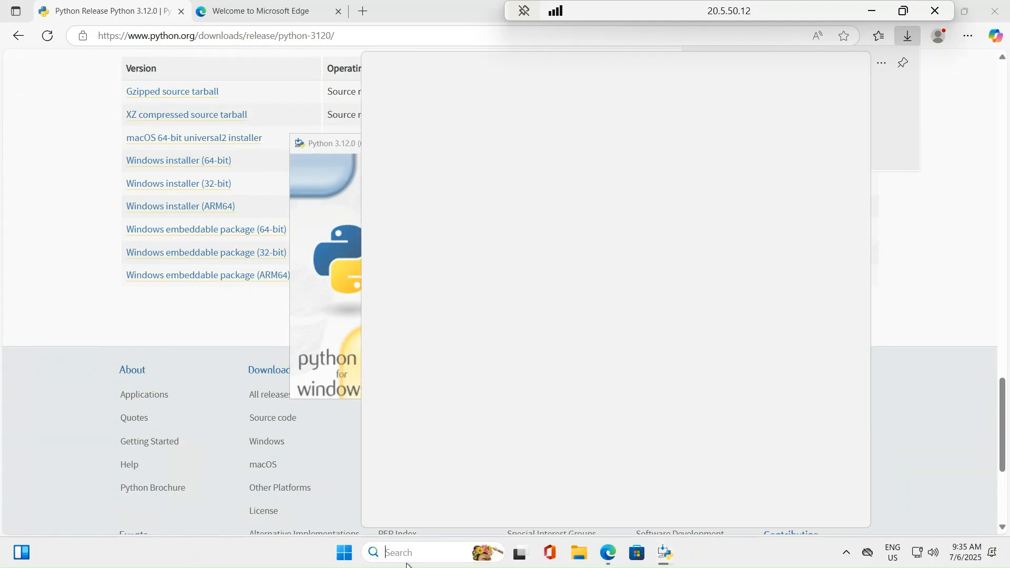
pyautogui.write('check')
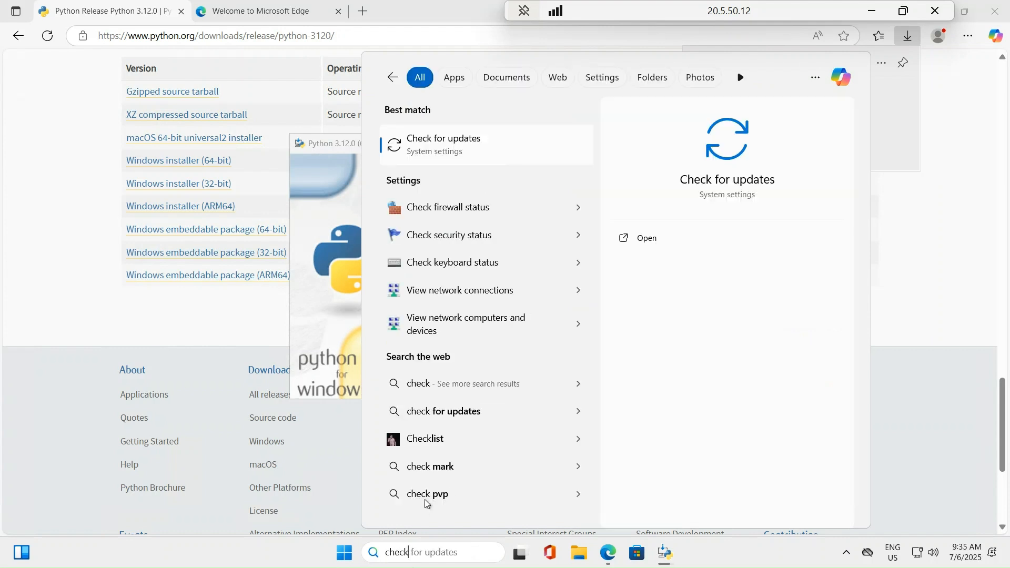
pyautogui.click(638, 240)
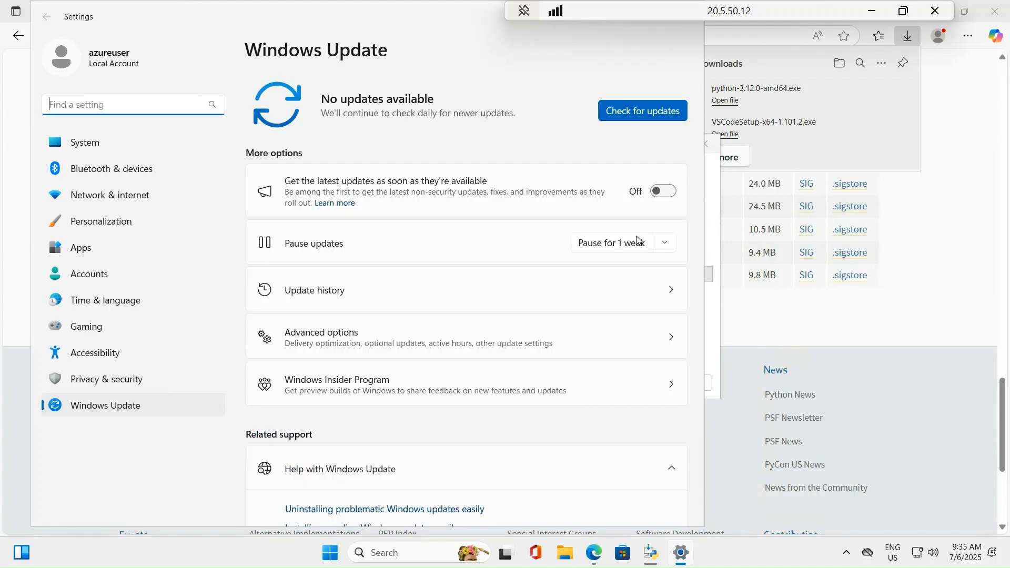
pyautogui.click(623, 112)
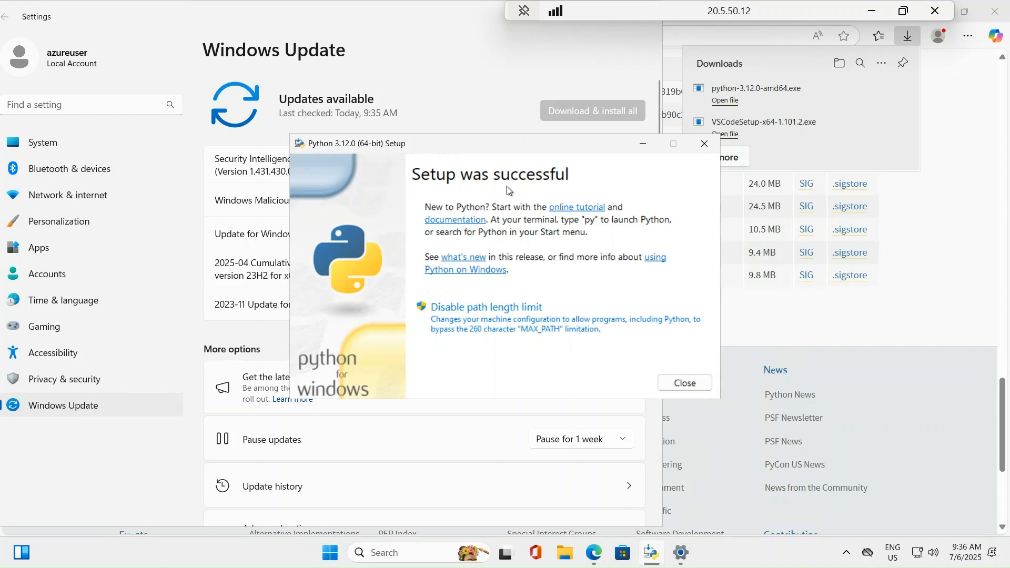
pyautogui.click(683, 384)
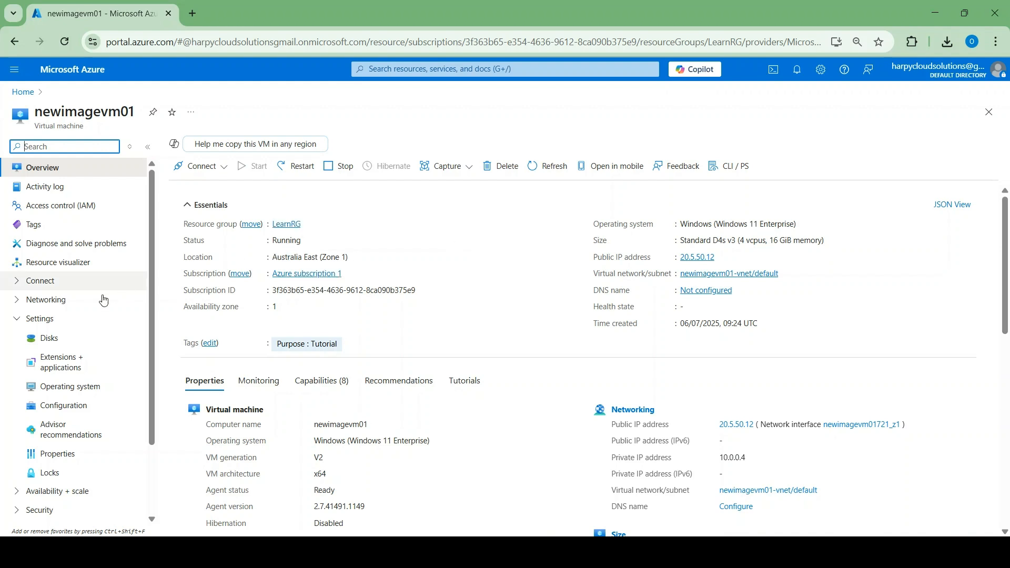
# Switch to the Azure portal and examine the OS disk of newimagevm01, returning to the machine's disk list
pyautogui.click(41, 345)
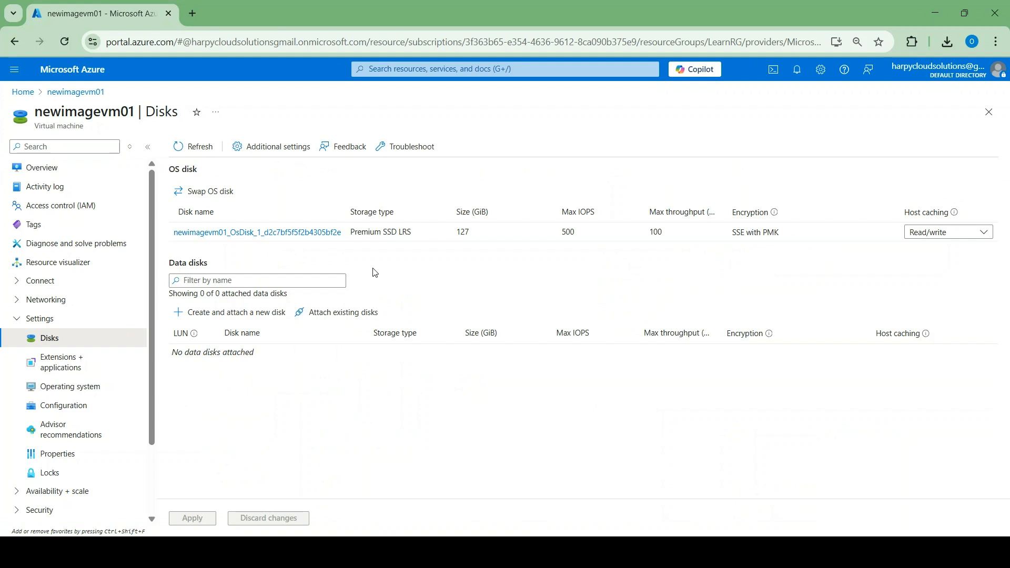
pyautogui.click(275, 234)
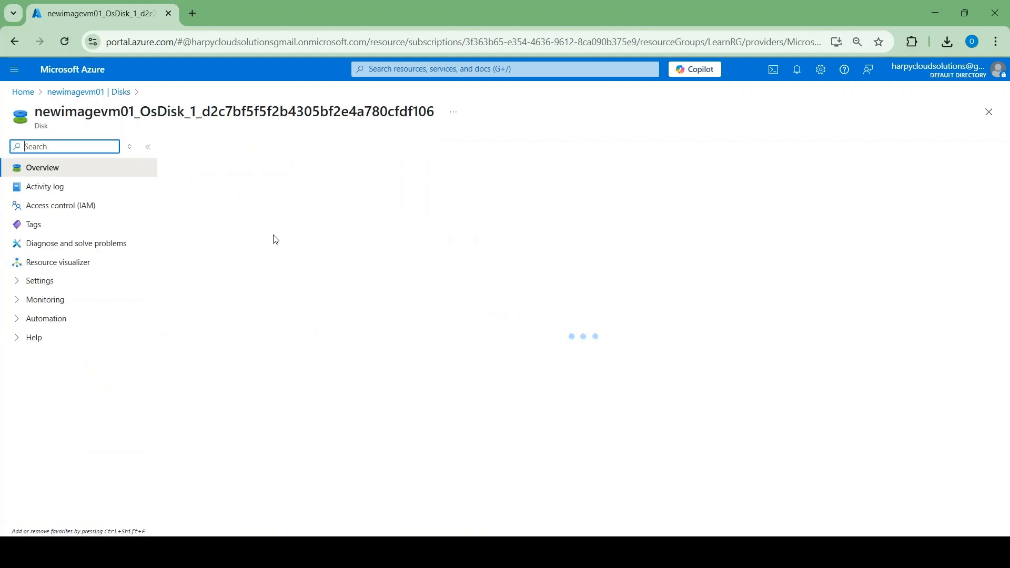
pyautogui.moveTo(273, 236); pyautogui.dragTo(390, 180)
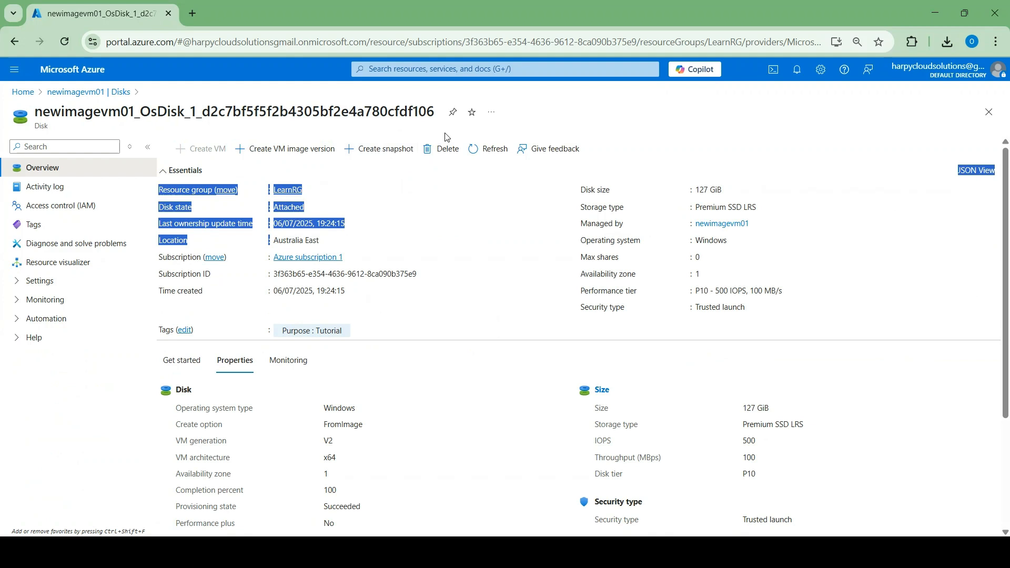
pyautogui.click(78, 96)
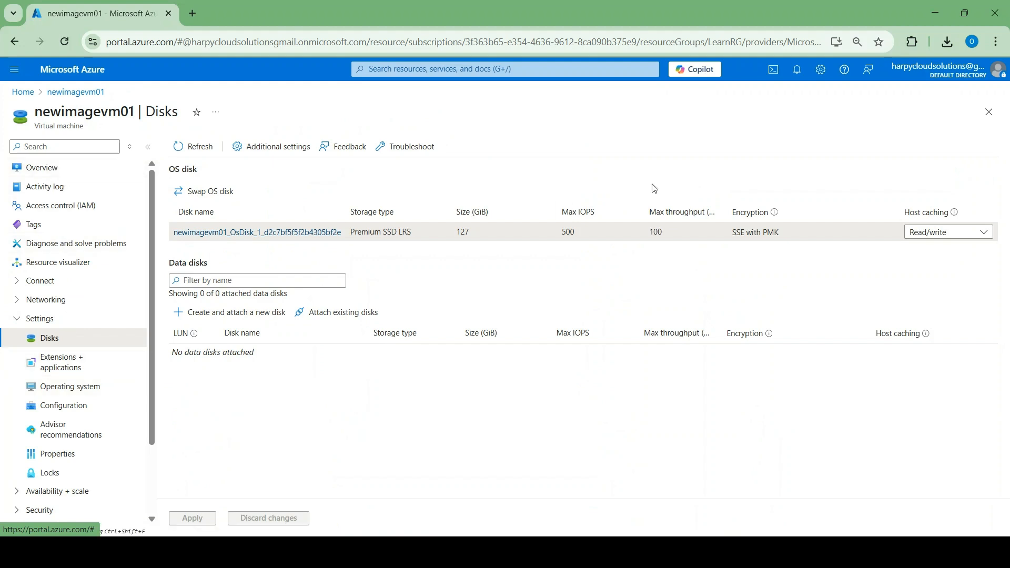
# Reconnect to the virtual machine with the downloaded newimagevm01.rdp file, entering the azureuser account password and accepting the connection warnings
pyautogui.click(947, 42)
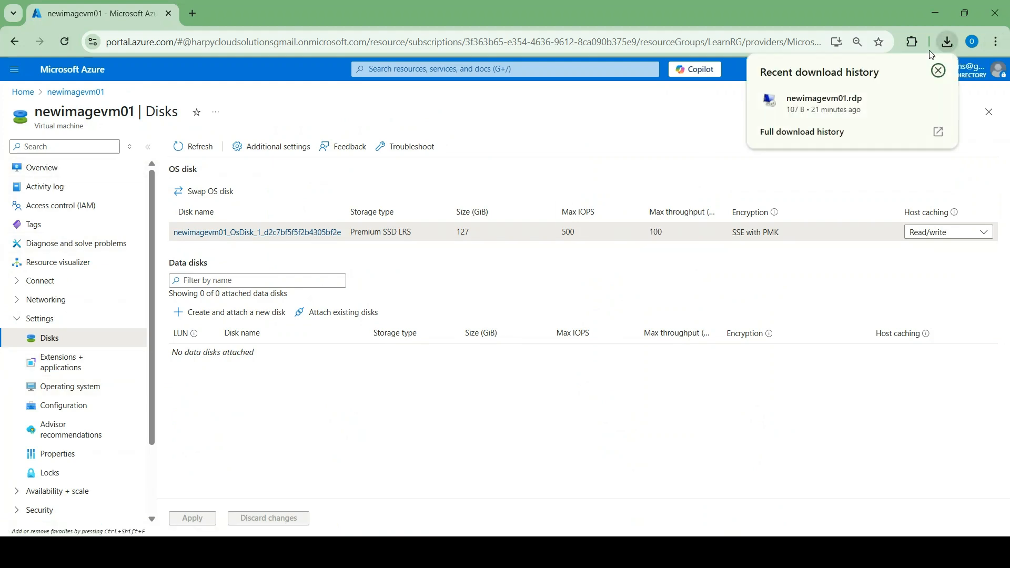
pyautogui.click(810, 100)
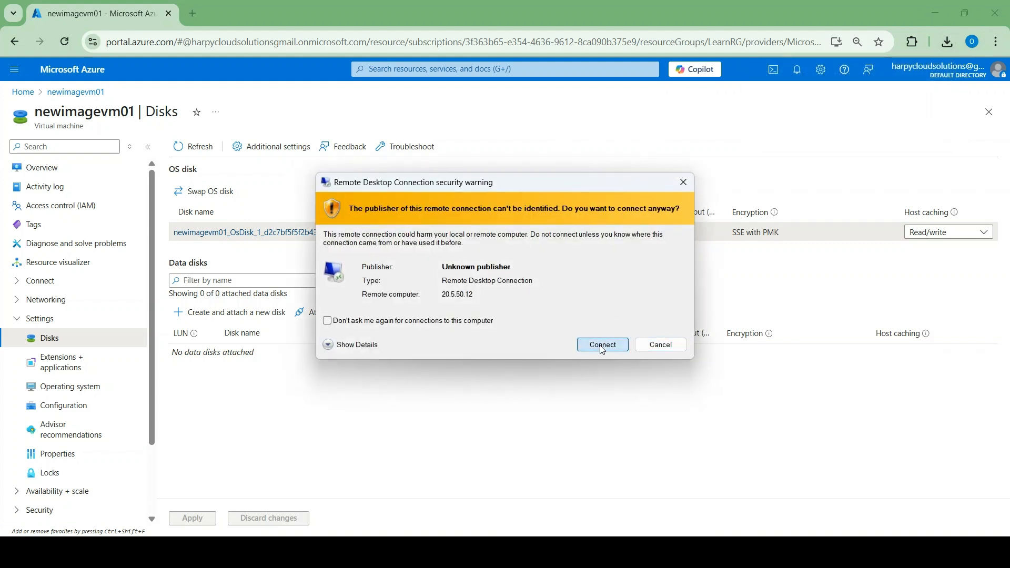
pyautogui.click(602, 346)
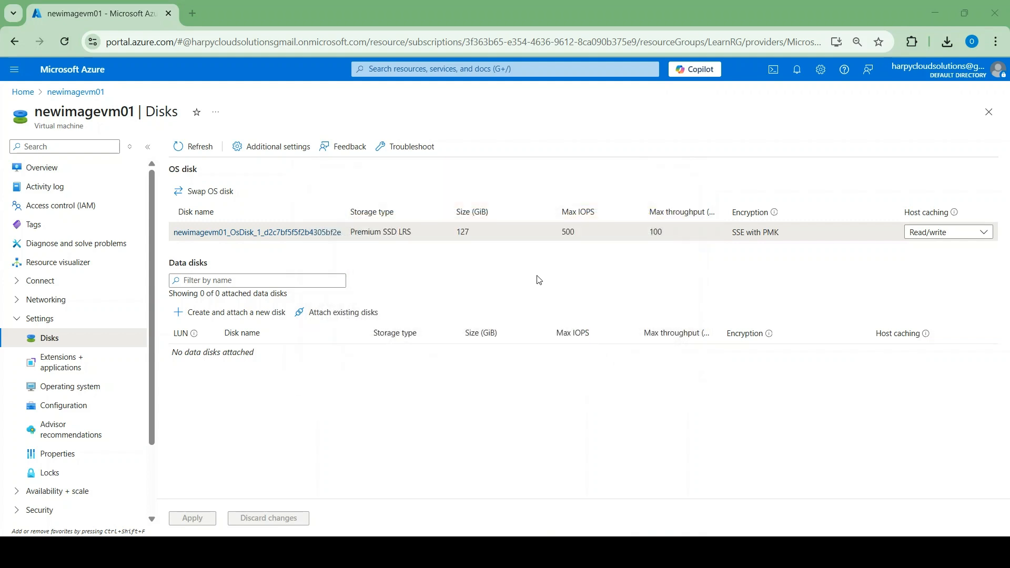
pyautogui.write('*******')
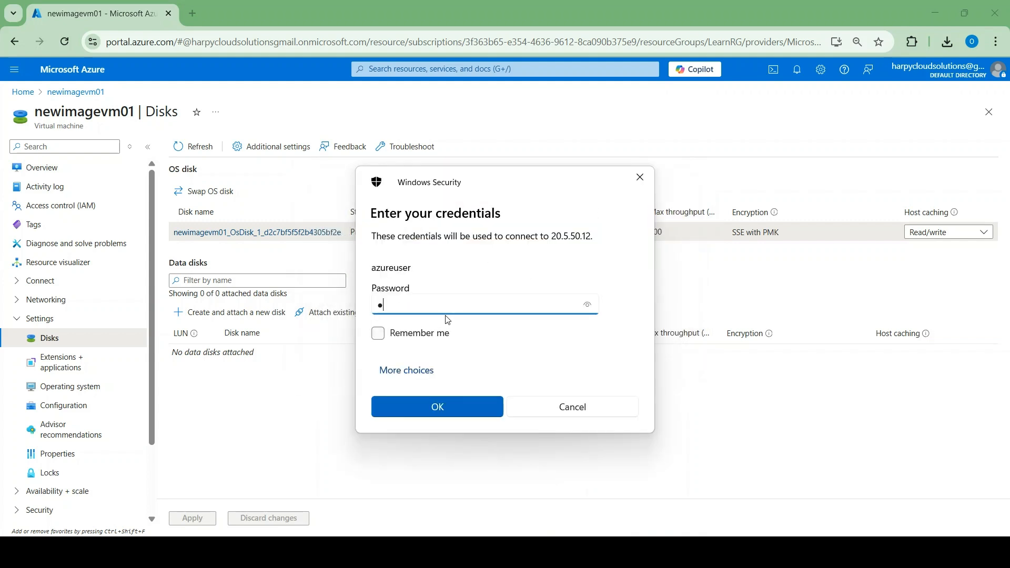
pyautogui.write('******')
pyautogui.press('Return')
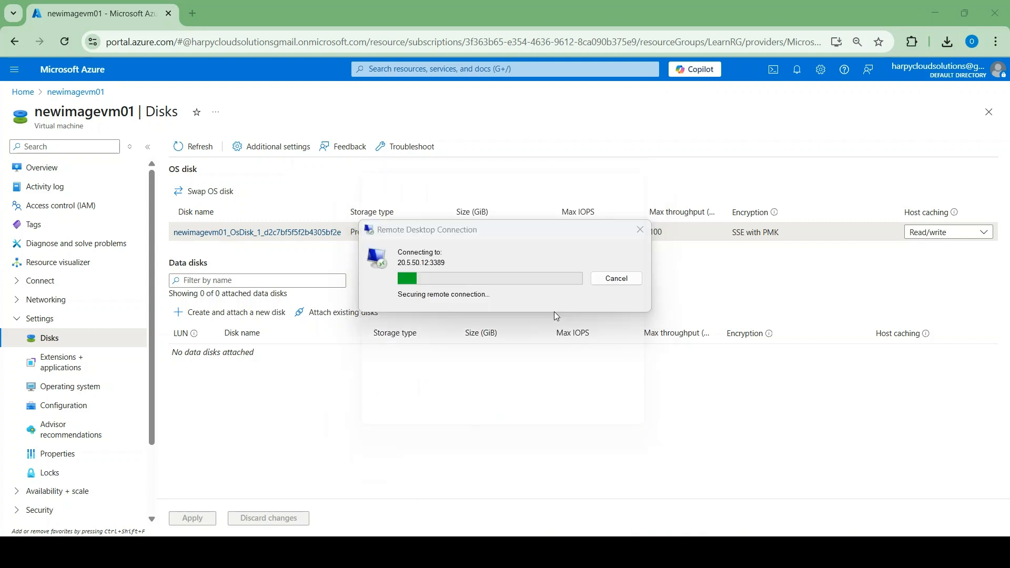
pyautogui.click(563, 384)
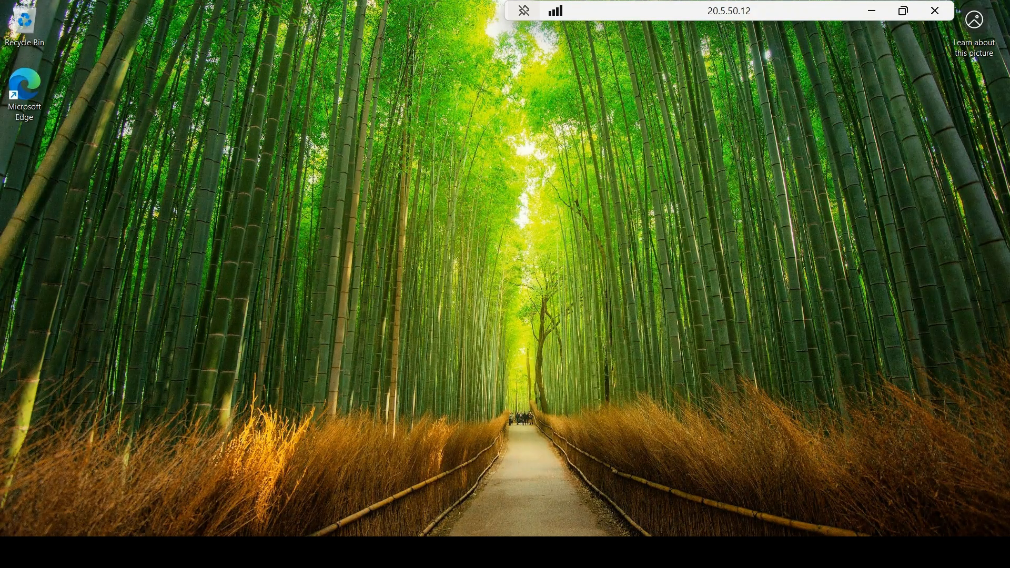
# Find the Run dialog through Windows search and use it to open the sysprep folder
pyautogui.press('super')
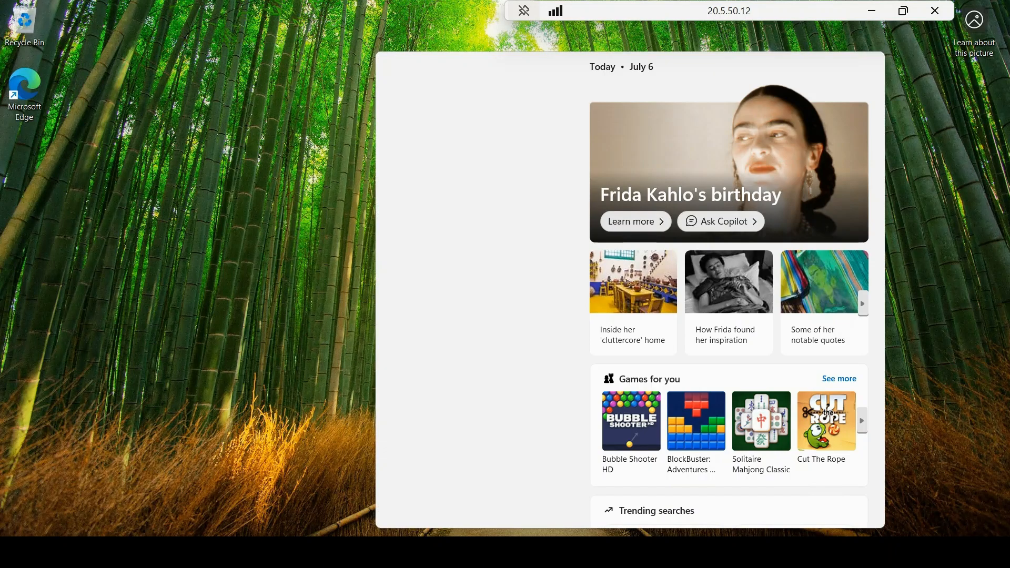
pyautogui.write('run')
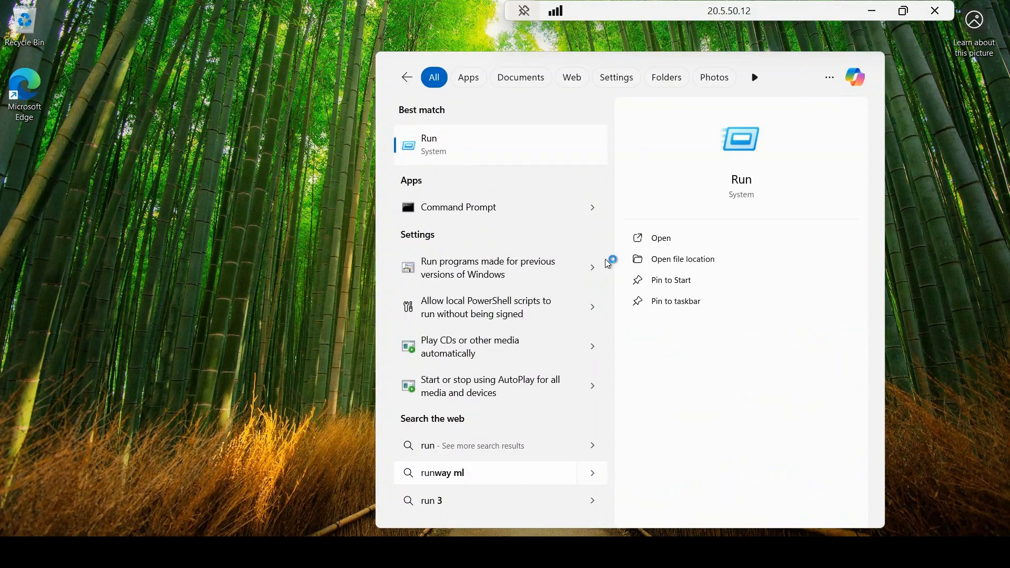
pyautogui.click(661, 237)
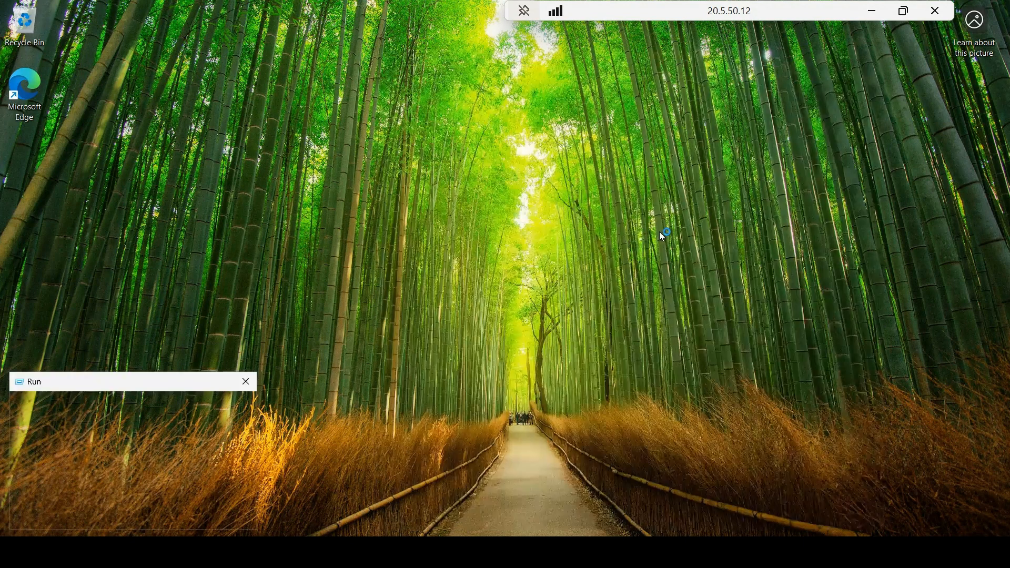
pyautogui.write('sysprep')
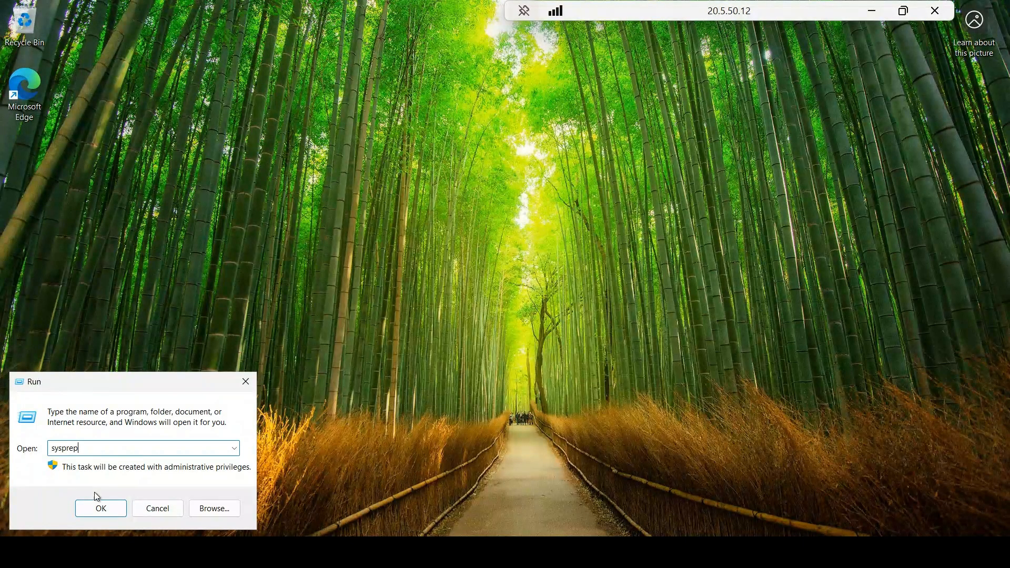
pyautogui.click(98, 509)
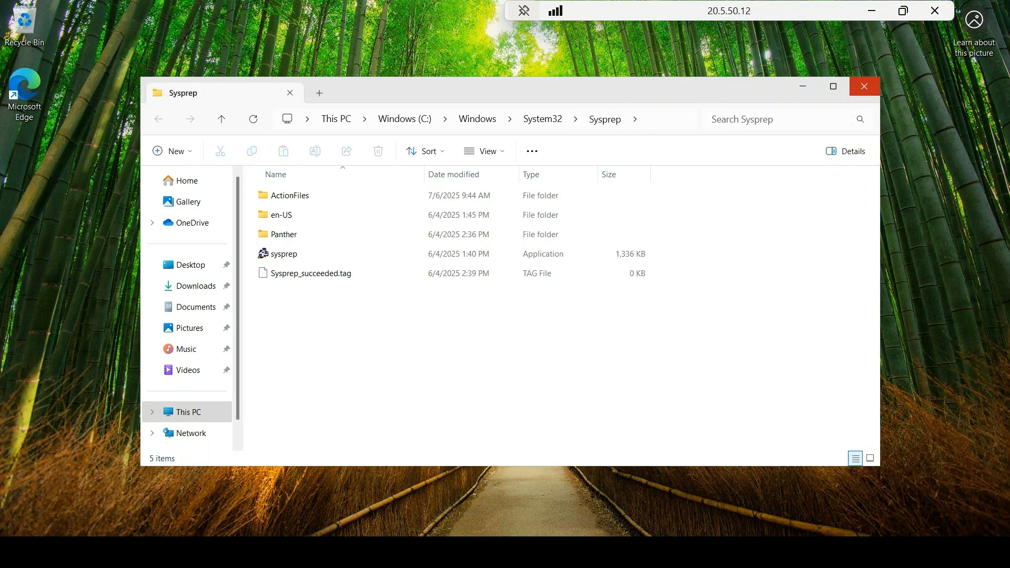
# Try to run the sysprep application with the Enter System Out-of-Box Experience (OOBE) cleanup action, Generalize and a chosen shutdown option
pyautogui.click(440, 552)
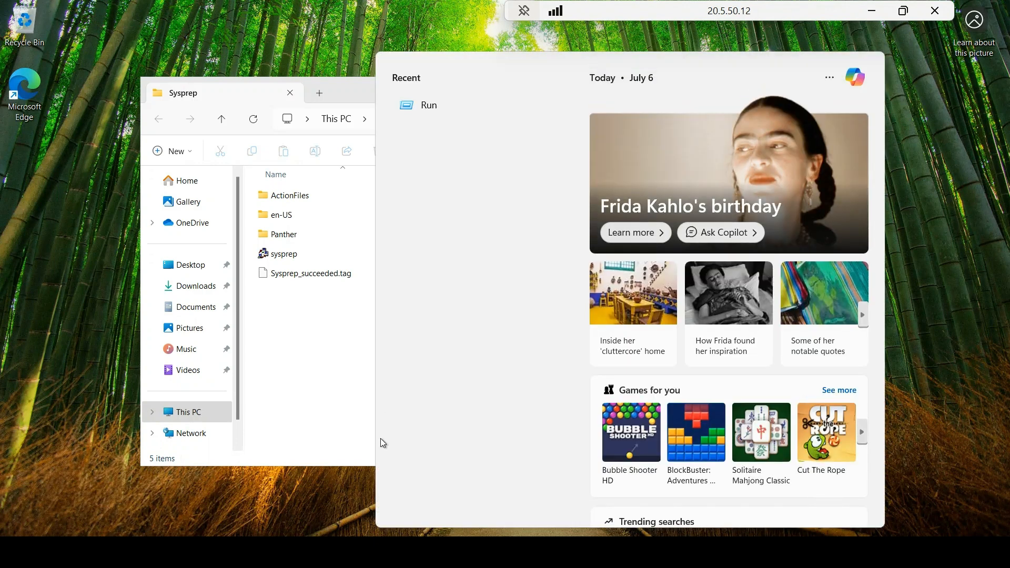
pyautogui.click(332, 355)
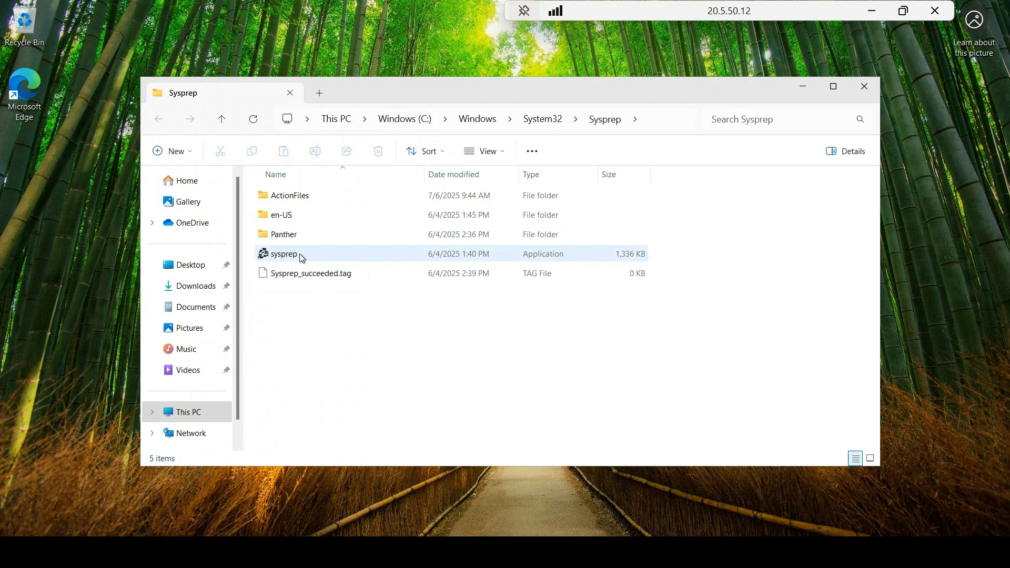
pyautogui.doubleClick(284, 254)
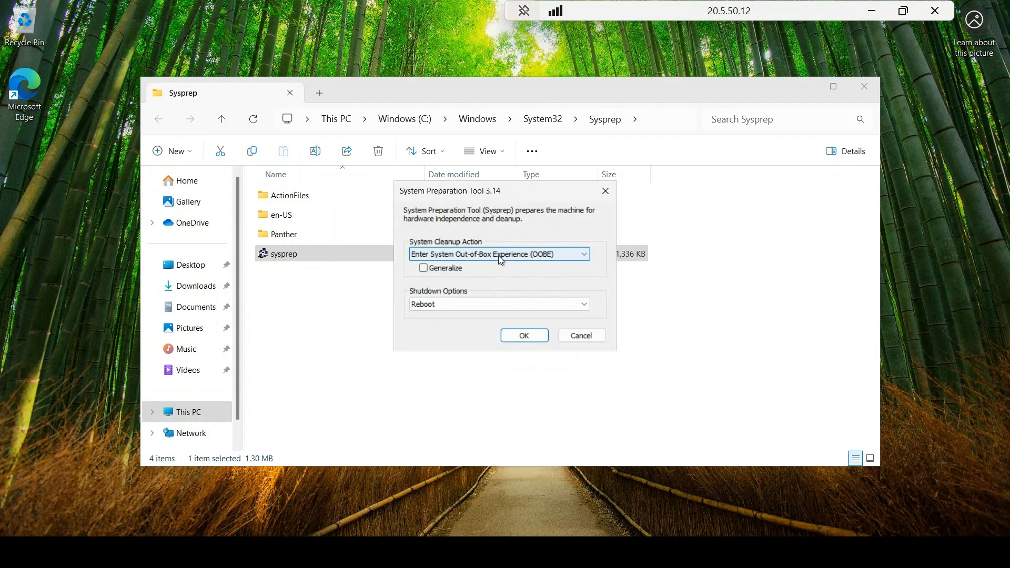
pyautogui.click(498, 256)
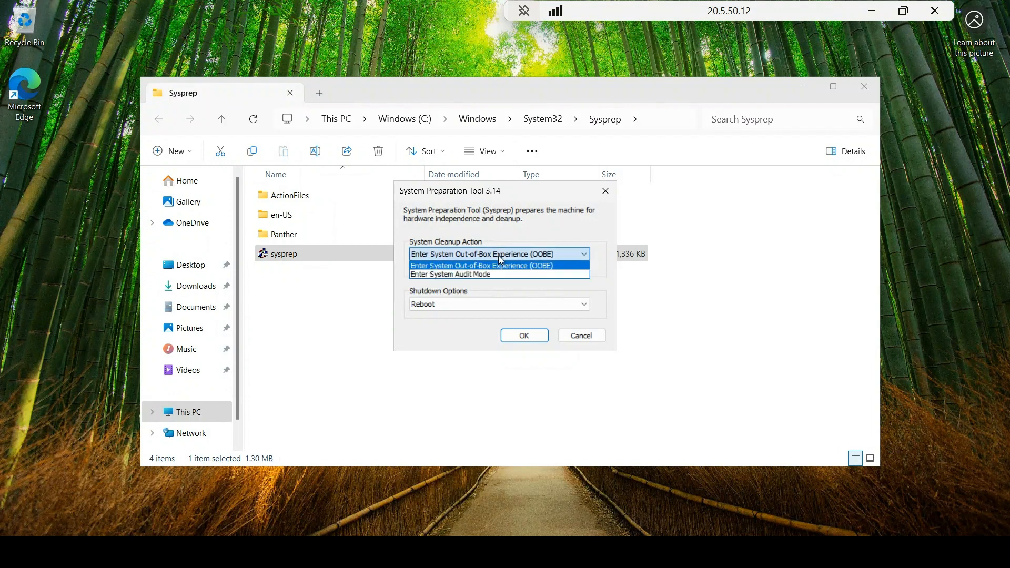
pyautogui.click(497, 256)
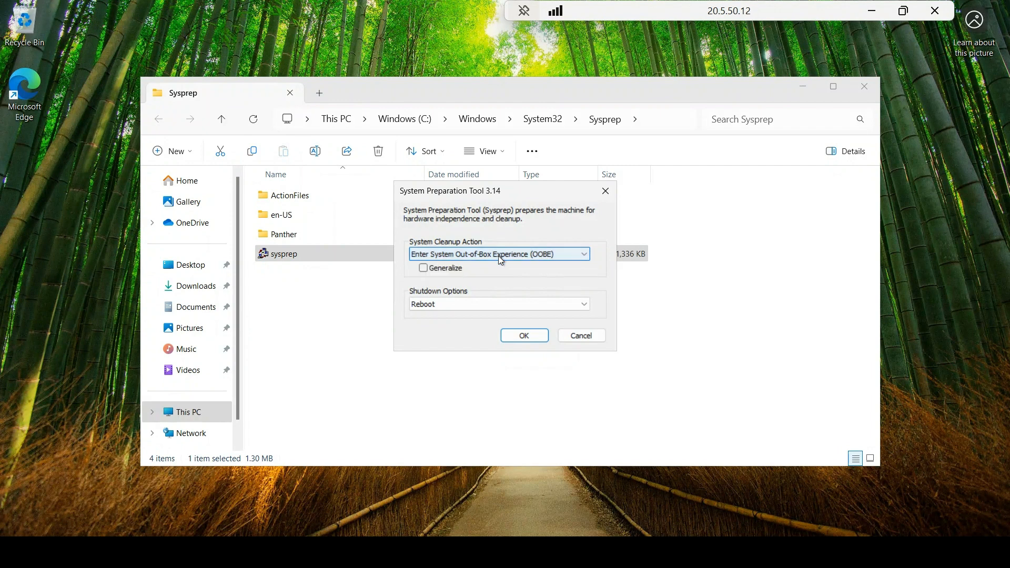
pyautogui.click(425, 268)
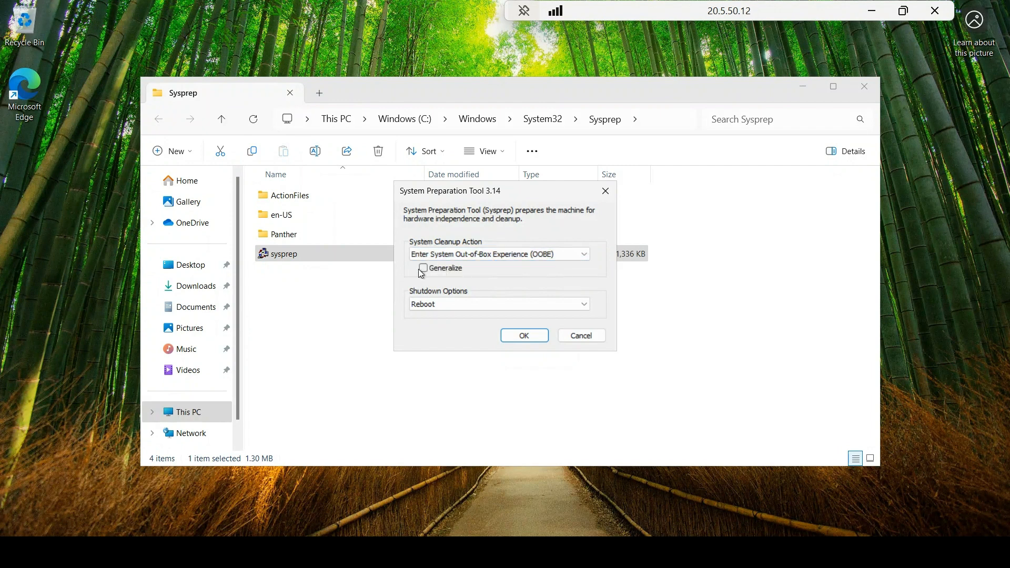
pyautogui.click(441, 305)
pyautogui.click(431, 332)
pyautogui.click(520, 337)
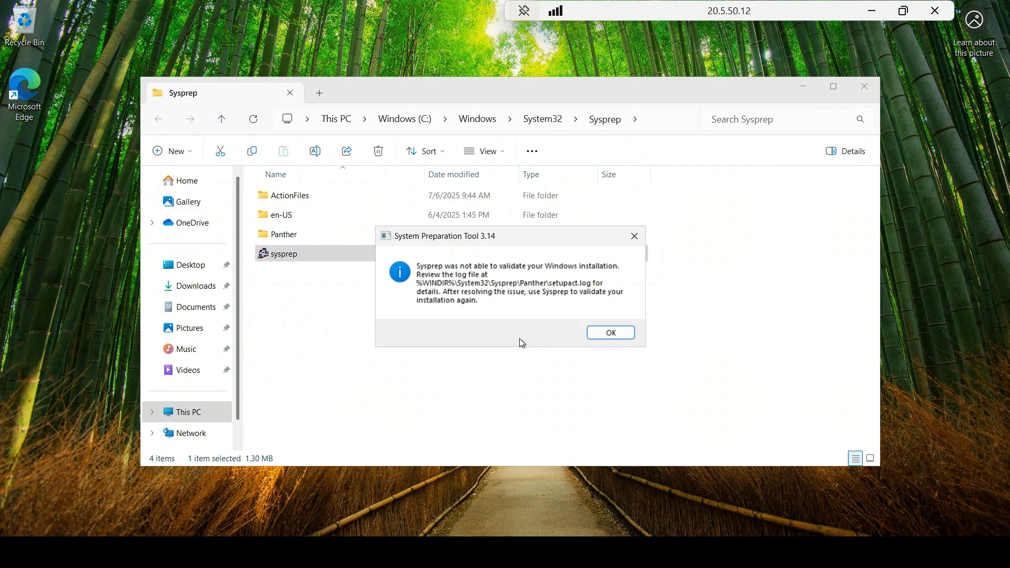
pyautogui.click(600, 334)
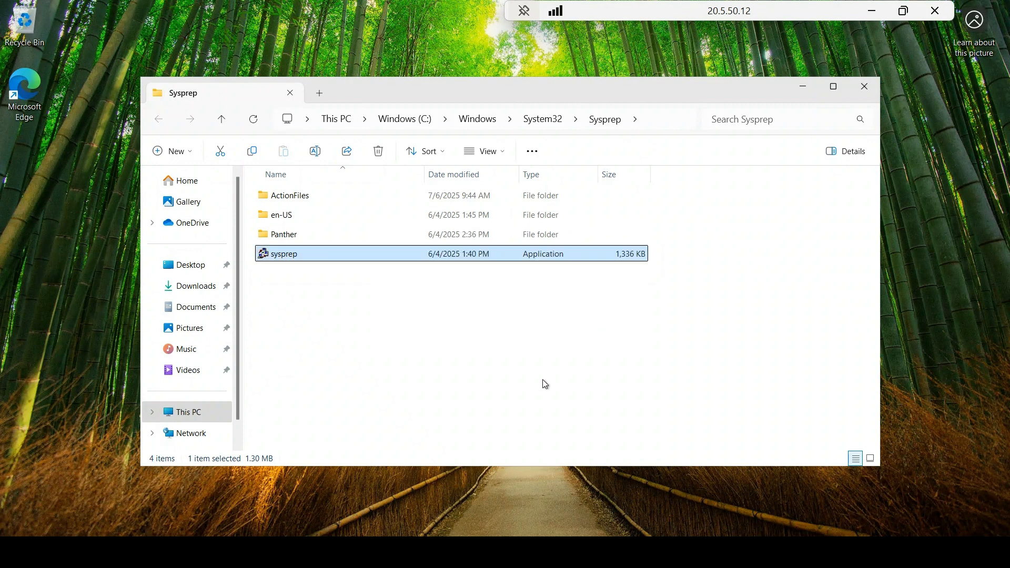
# Find Windows PowerShell ISE through Windows search and open it
pyautogui.press('super')
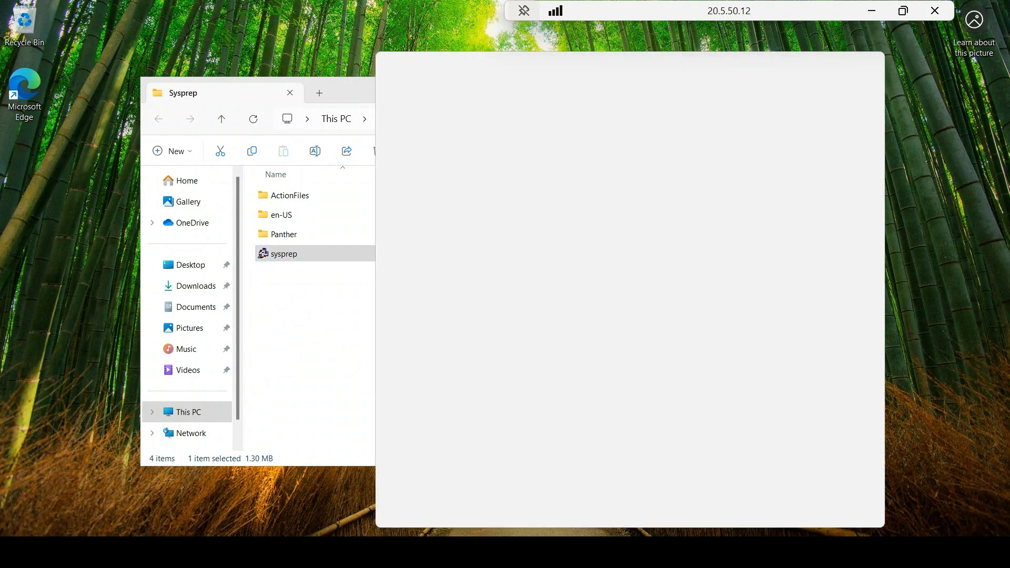
pyautogui.write('powers')
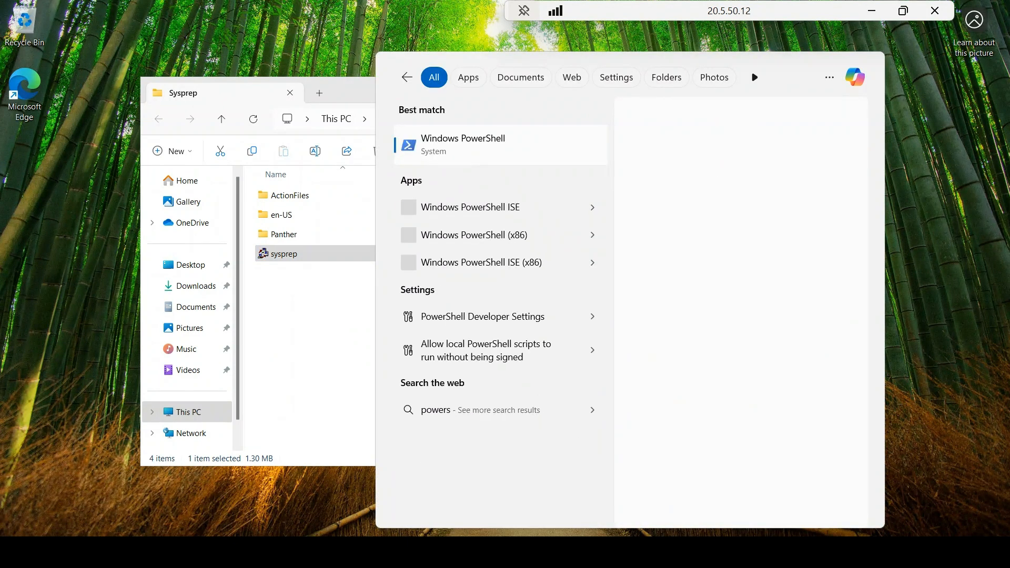
pyautogui.click(523, 211)
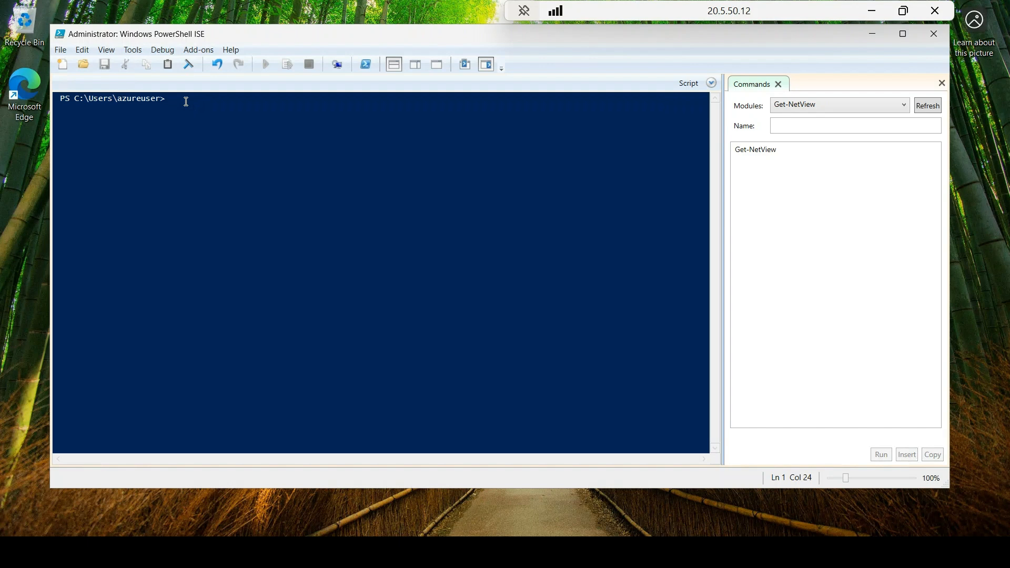
# Try to remove the provisioned app packages by running Get-AppxProvisionedPackage -Online | Remove-AppxProvisionedPackage
pyautogui.write('Get-App')
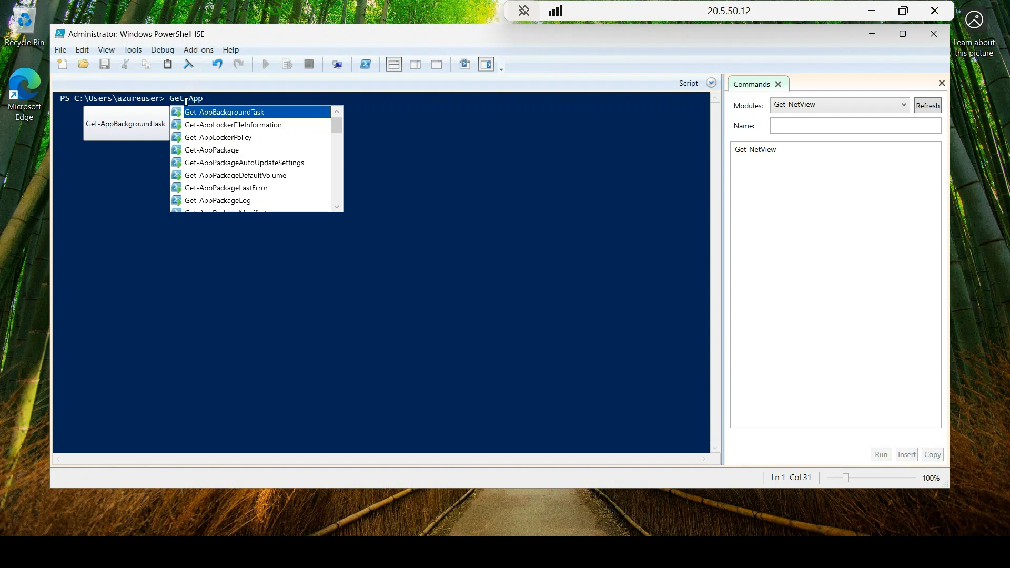
pyautogui.write('X')
pyautogui.write('Pro')
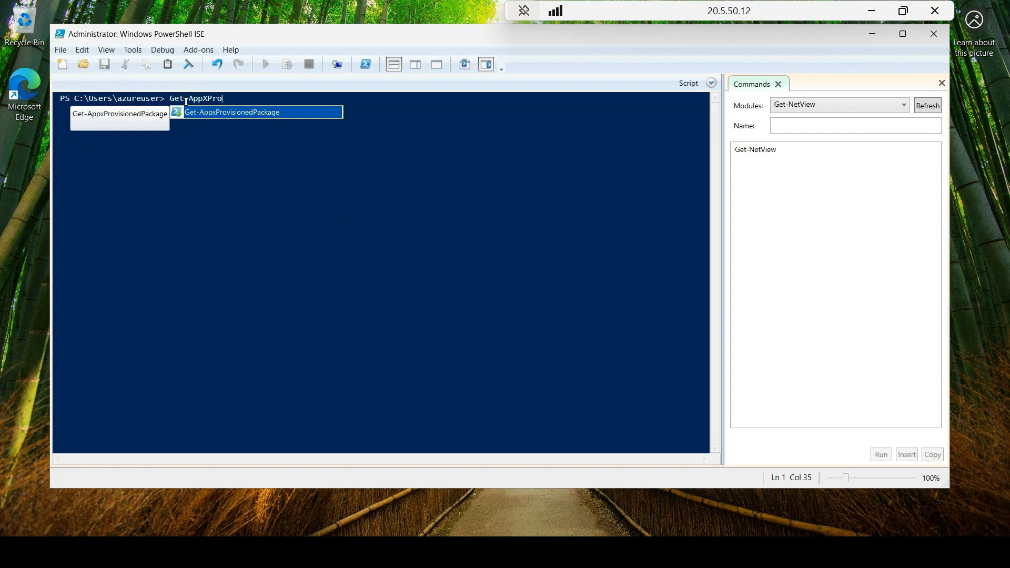
pyautogui.press('Tab')
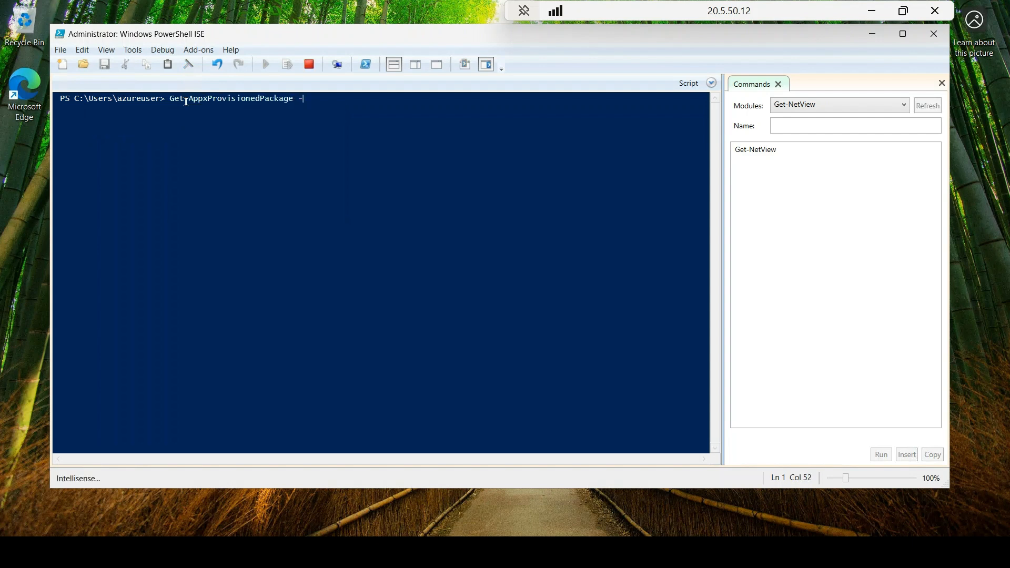
pyautogui.write('-Online | Re')
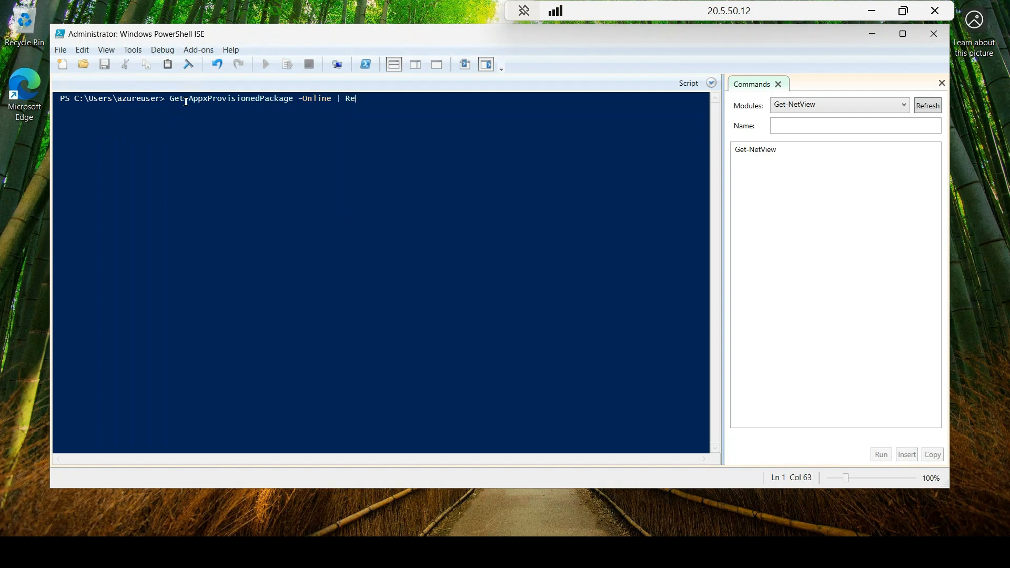
pyautogui.write('move-App')
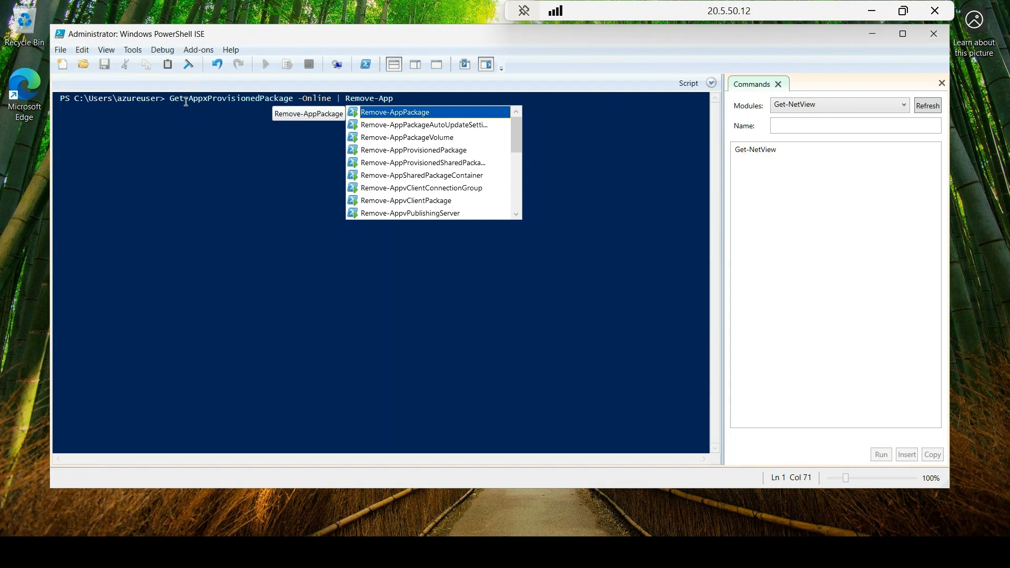
pyautogui.write('x')
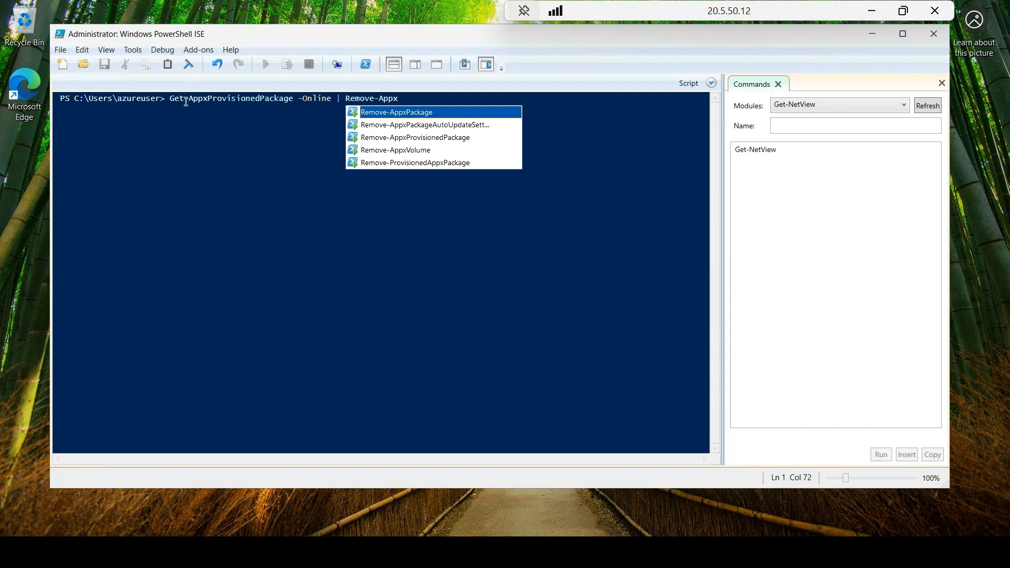
pyautogui.write('Pro')
pyautogui.press('Tab')
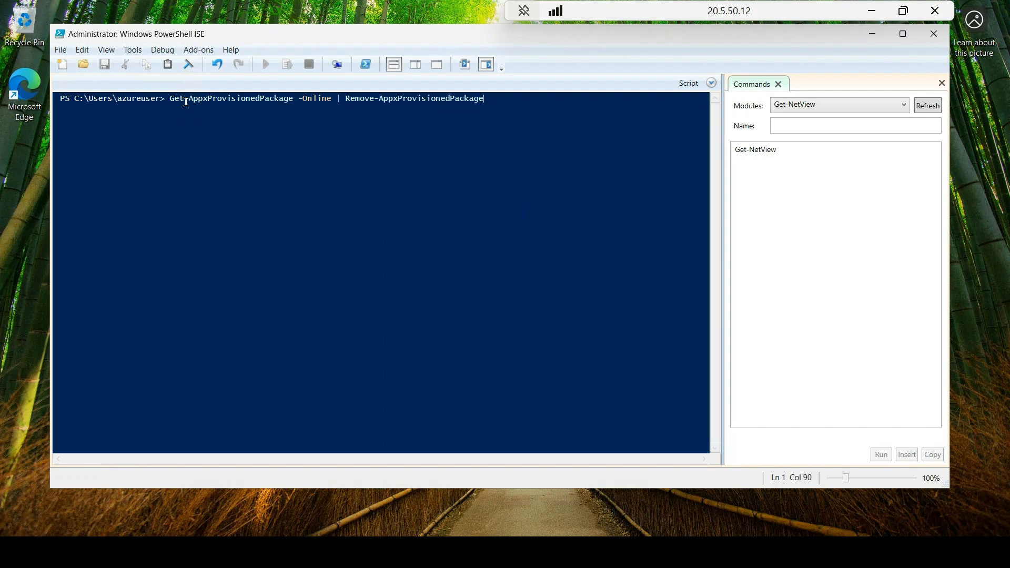
pyautogui.press('Return')
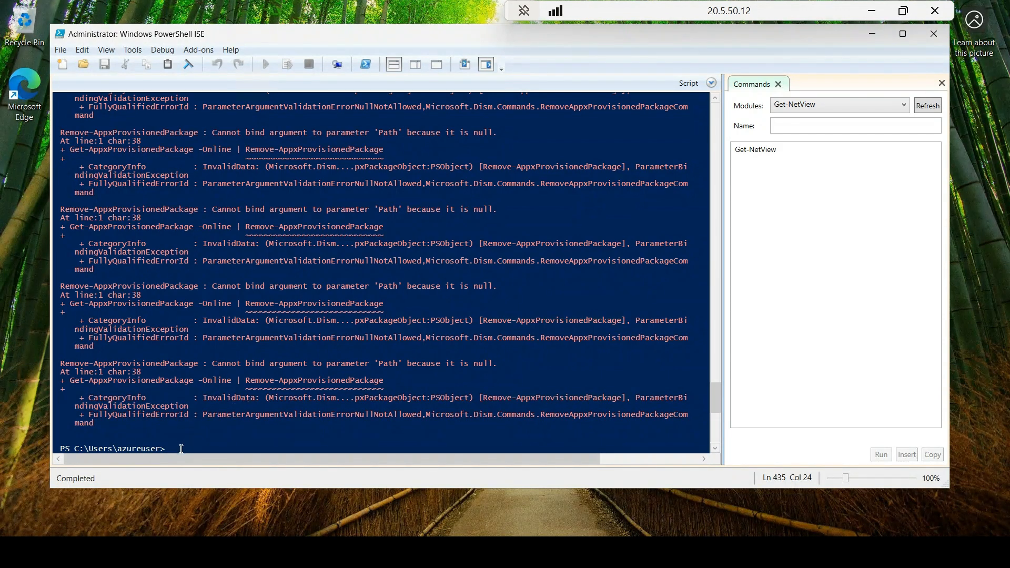
# Remove the app packages of all users by running Get-AppxPackage -AllUsers | Remove-AppxPackage, and close PowerShell ISE once the command completes
pyautogui.write('Get-')
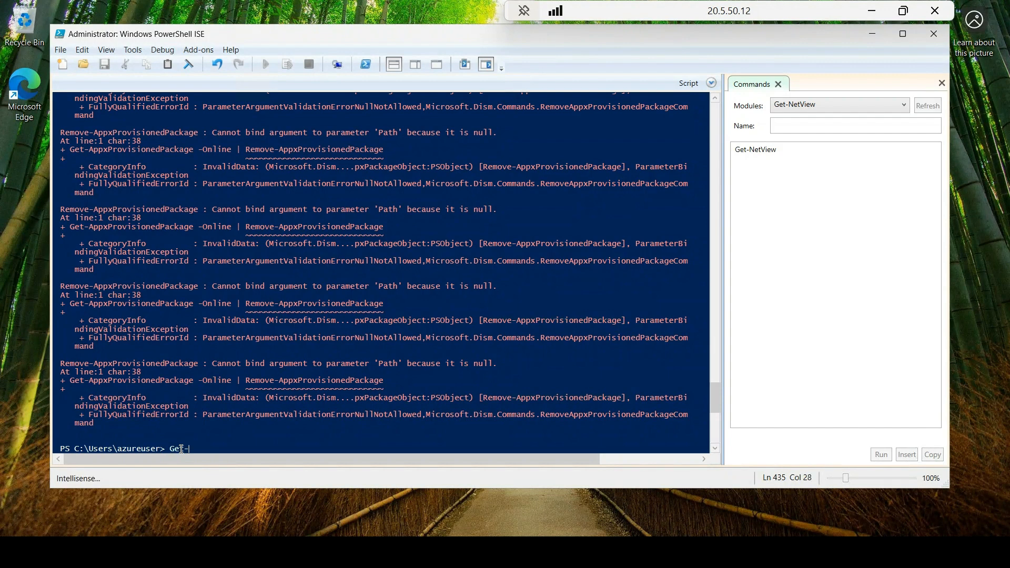
pyautogui.write('App')
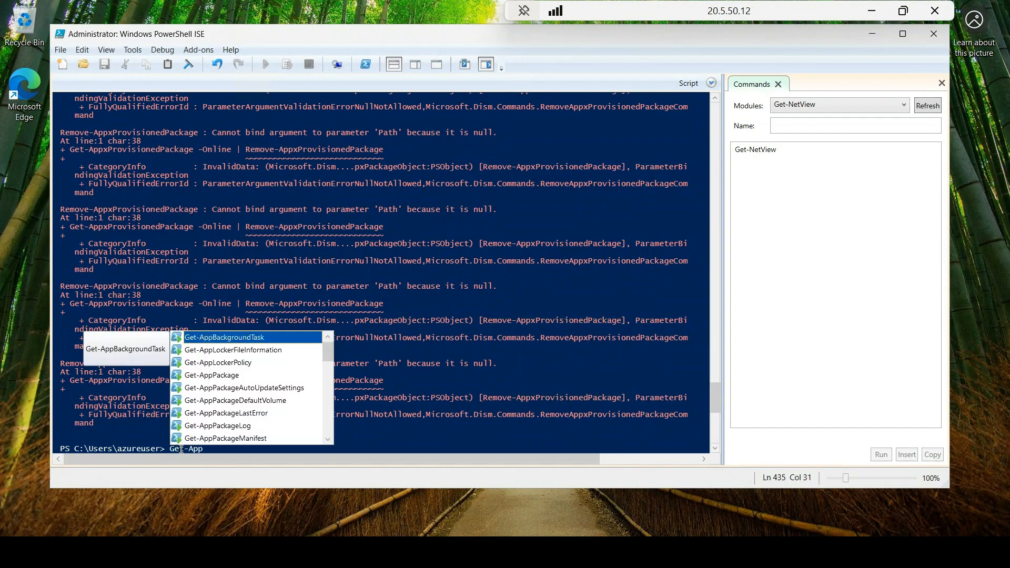
pyautogui.write('xPack')
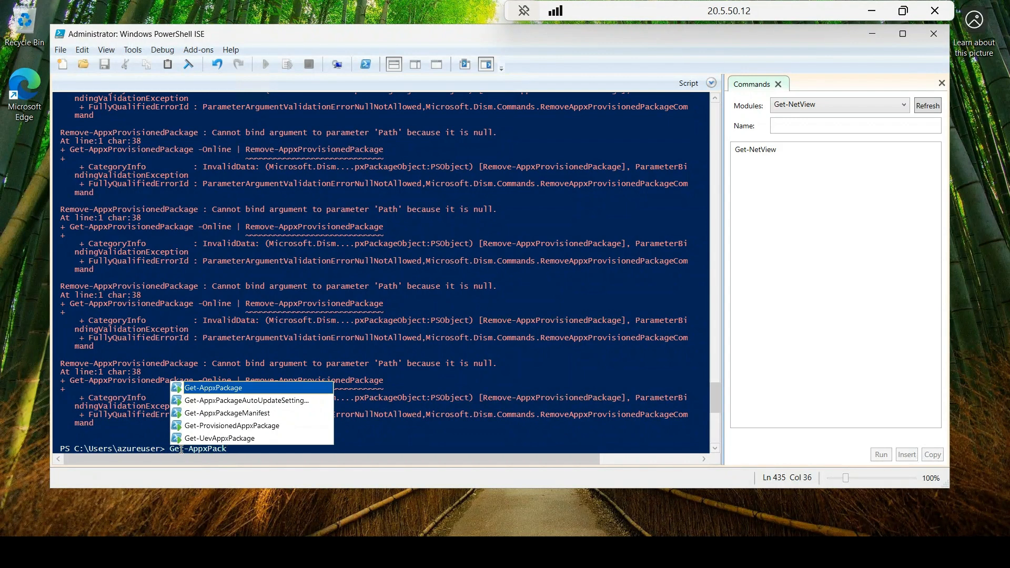
pyautogui.press('Tab')
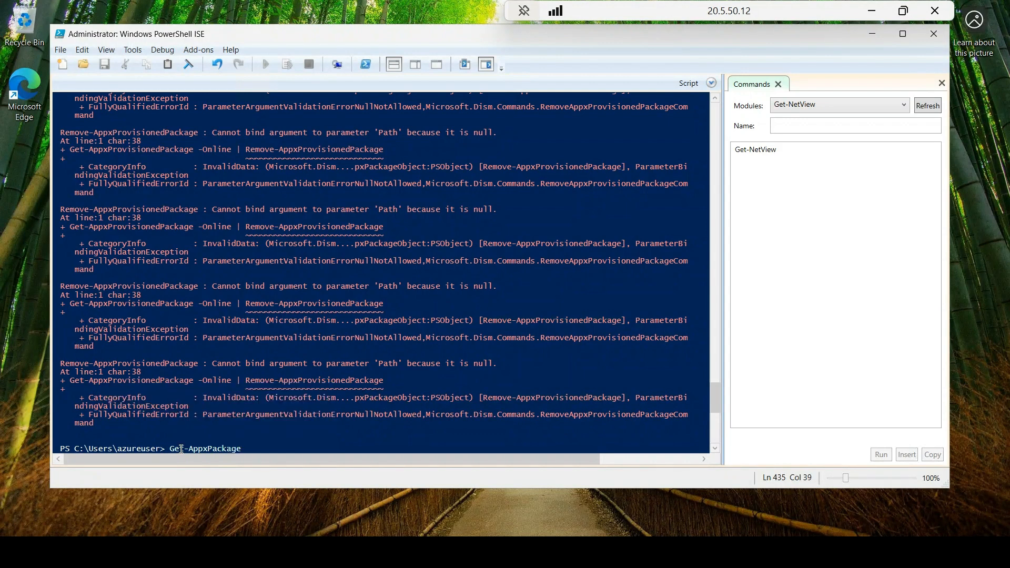
pyautogui.write('-A')
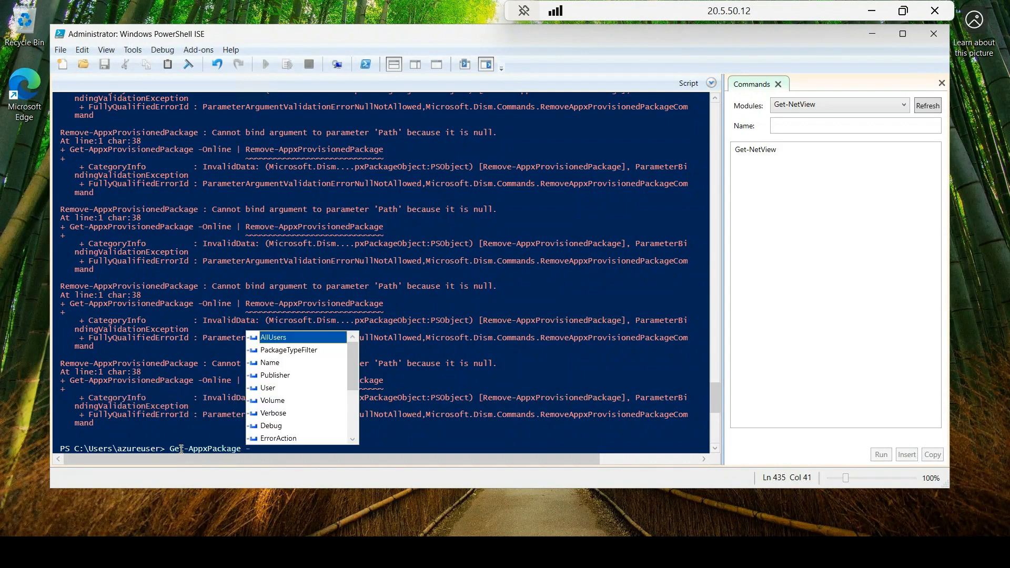
pyautogui.press('Tab')
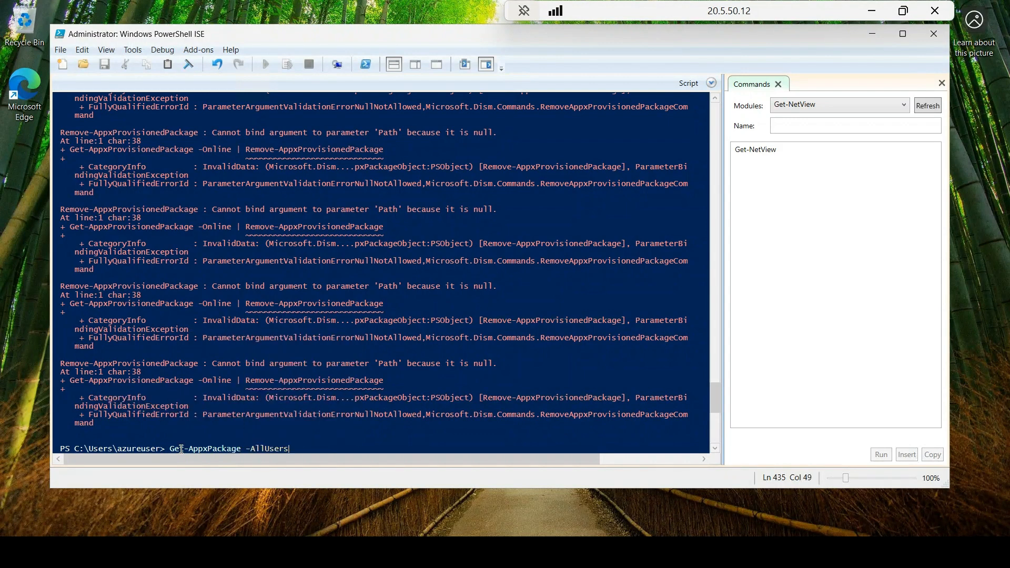
pyautogui.write('| Remove-App')
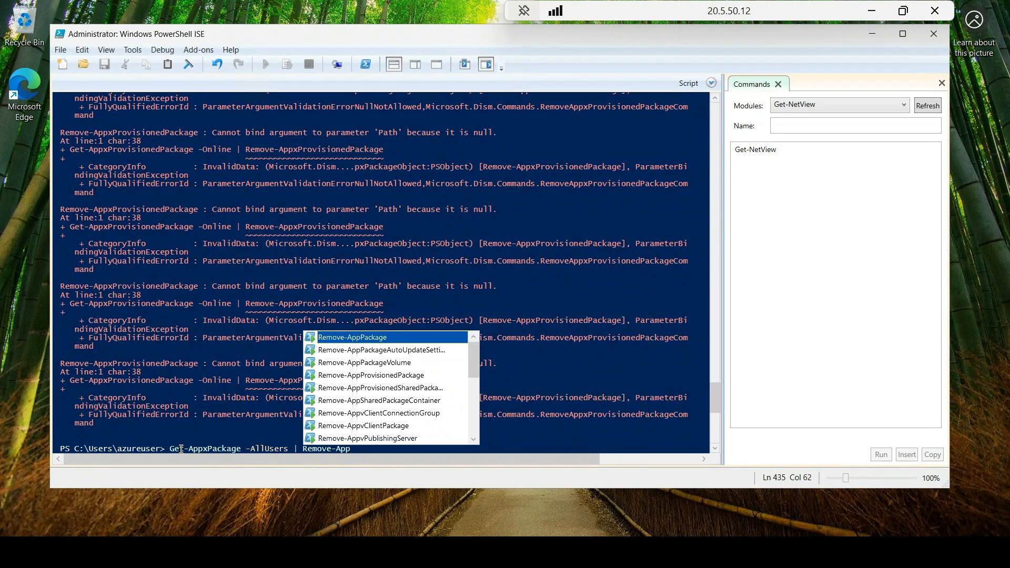
pyautogui.write('x')
pyautogui.press('Tab')
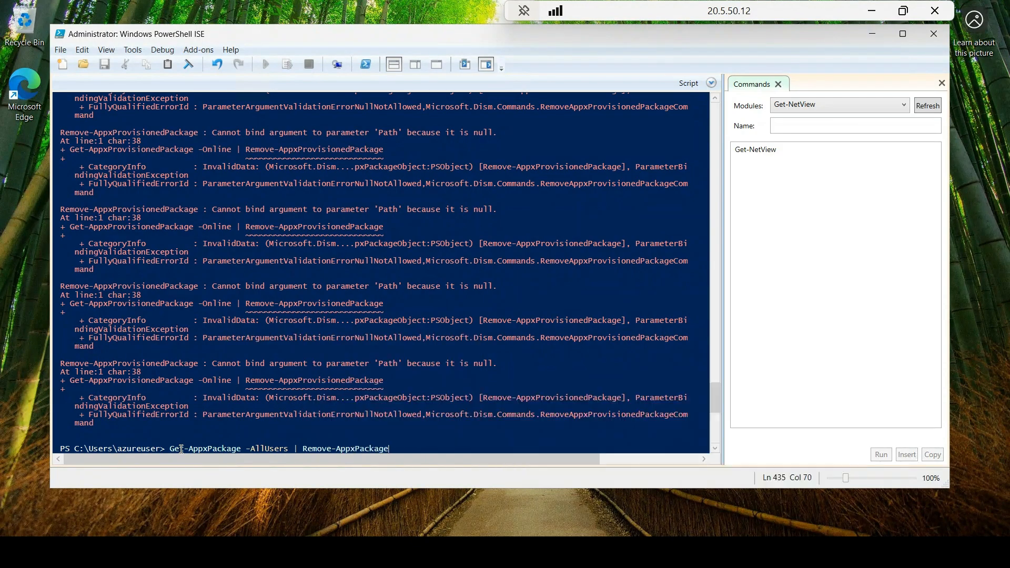
pyautogui.press('Return')
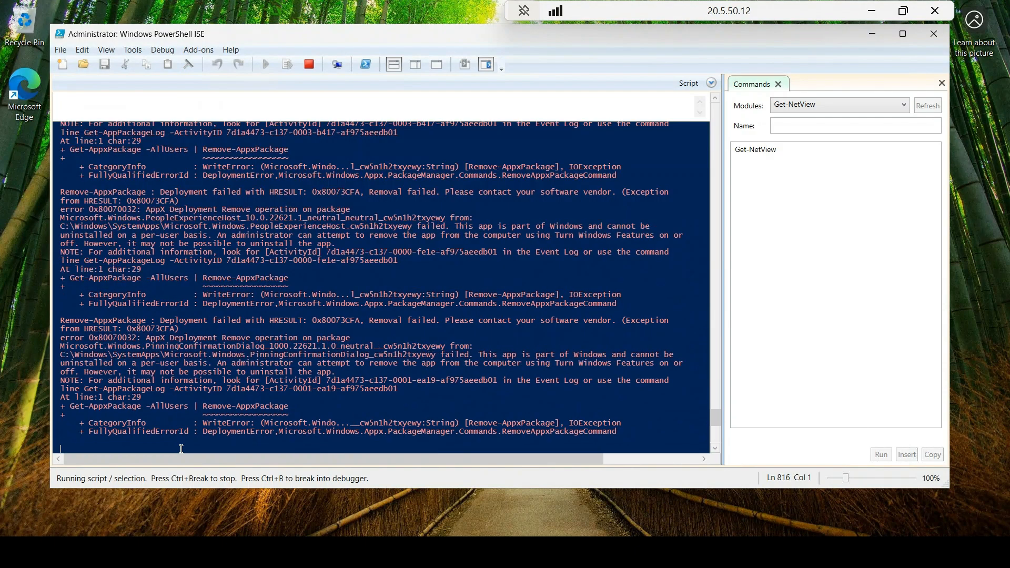
pyautogui.moveTo(180, 448); pyautogui.dragTo(383, 181)
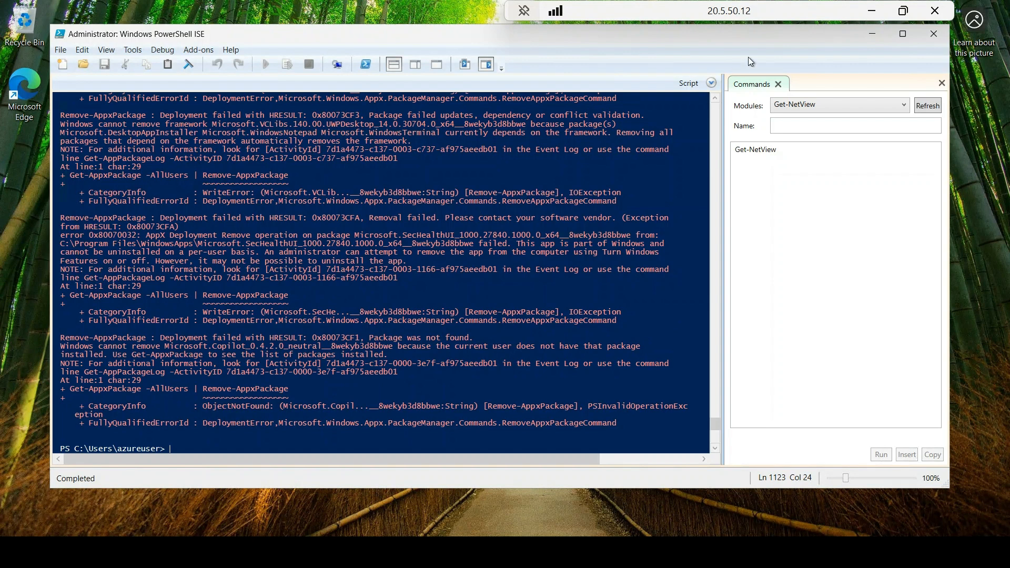
pyautogui.click(938, 35)
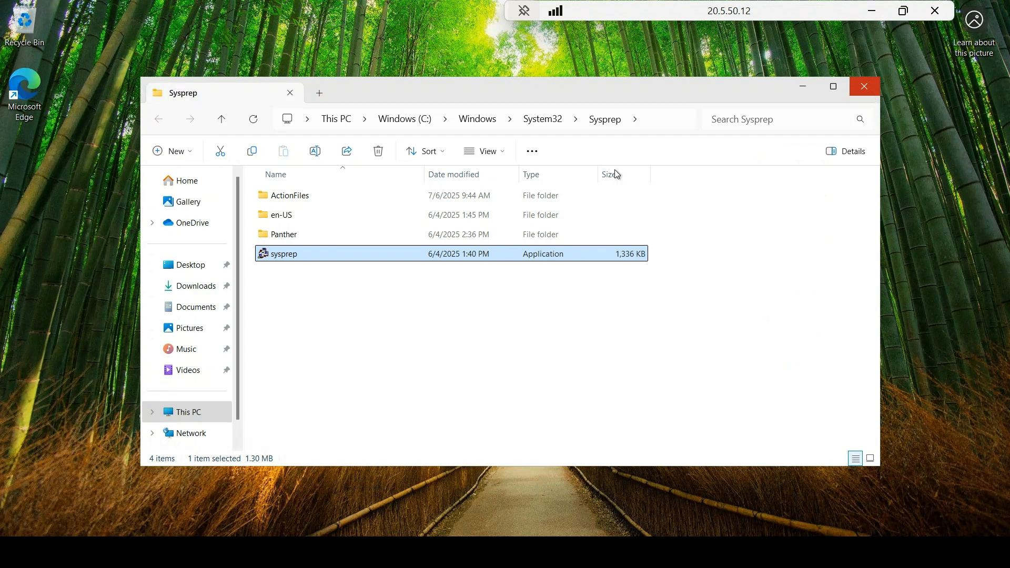
# Run sysprep with the Enter System Out-of-Box Experience (OOBE) action, Generalize enabled and the Shutdown option, and dismiss the ended remote session notice
pyautogui.doubleClick(308, 254)
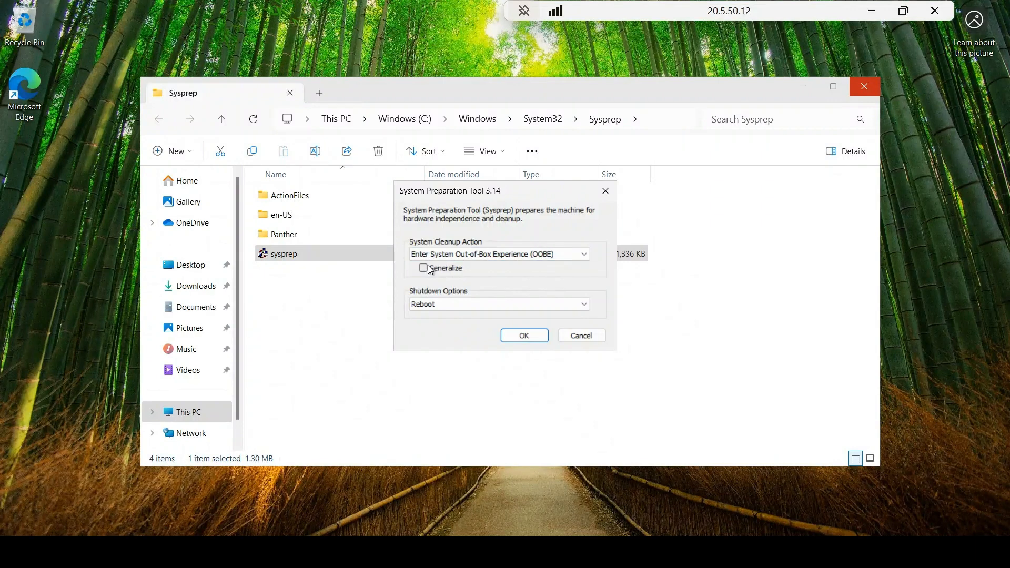
pyautogui.click(424, 268)
pyautogui.click(449, 307)
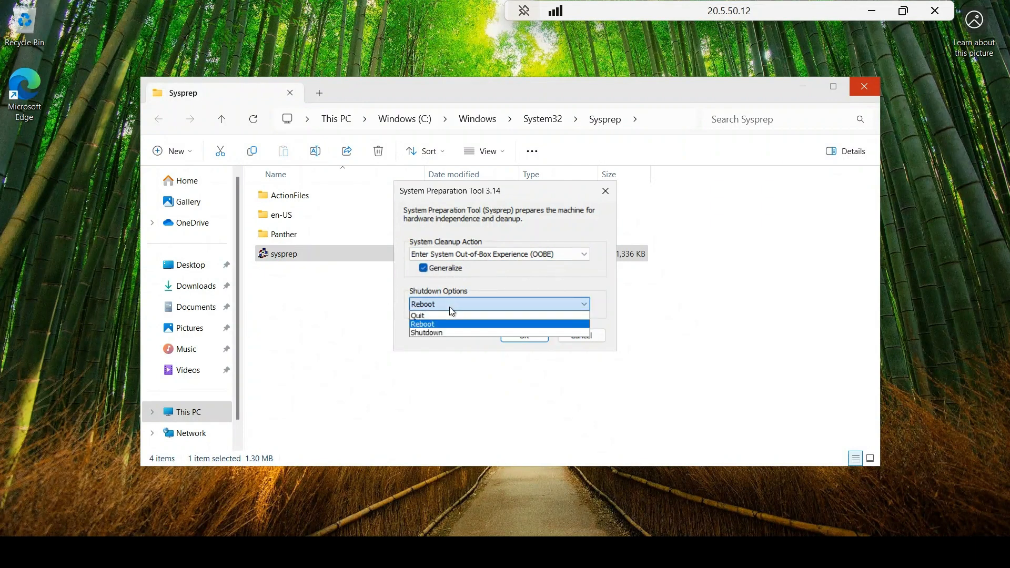
pyautogui.click(434, 333)
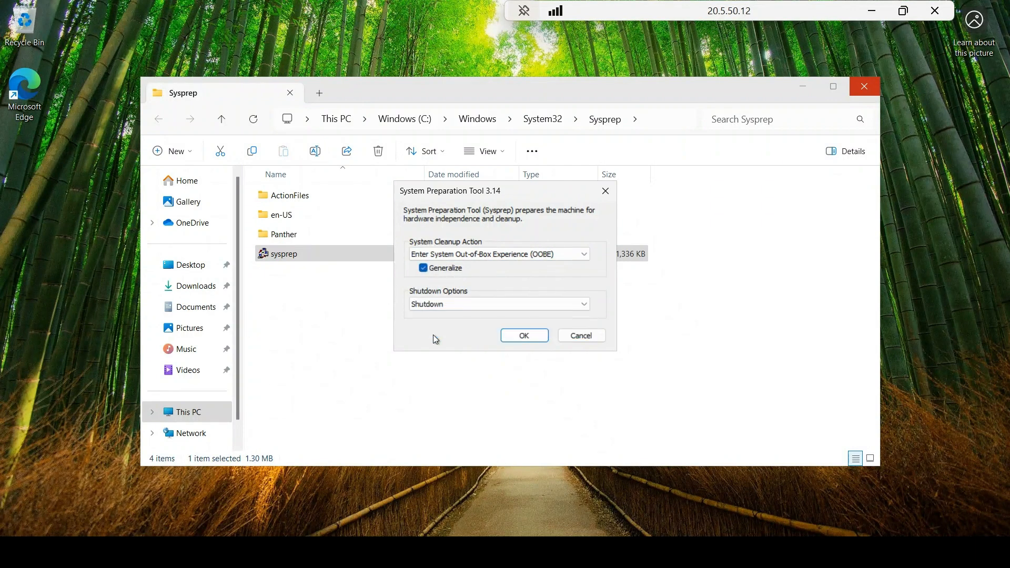
pyautogui.click(519, 339)
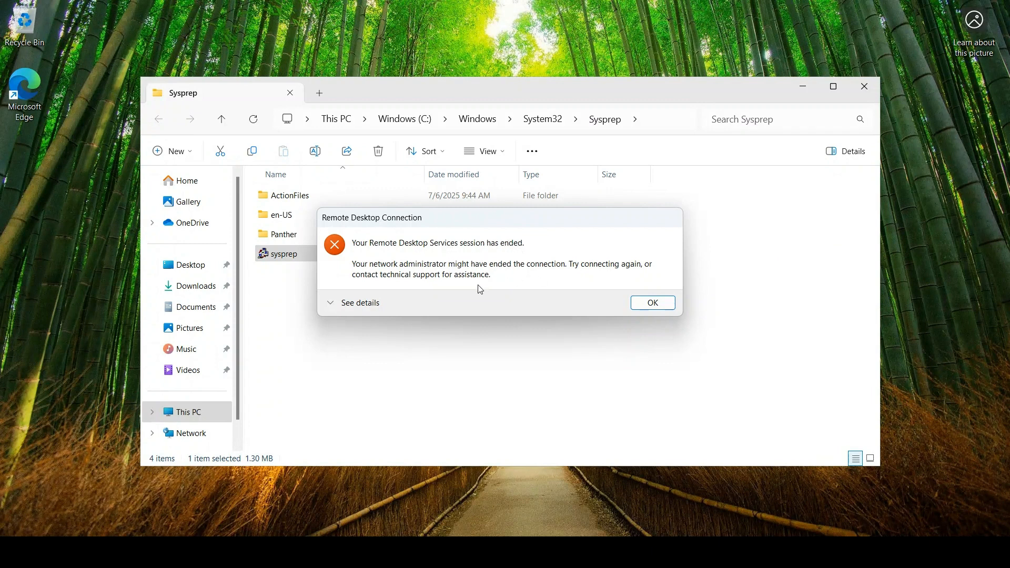
pyautogui.click(647, 304)
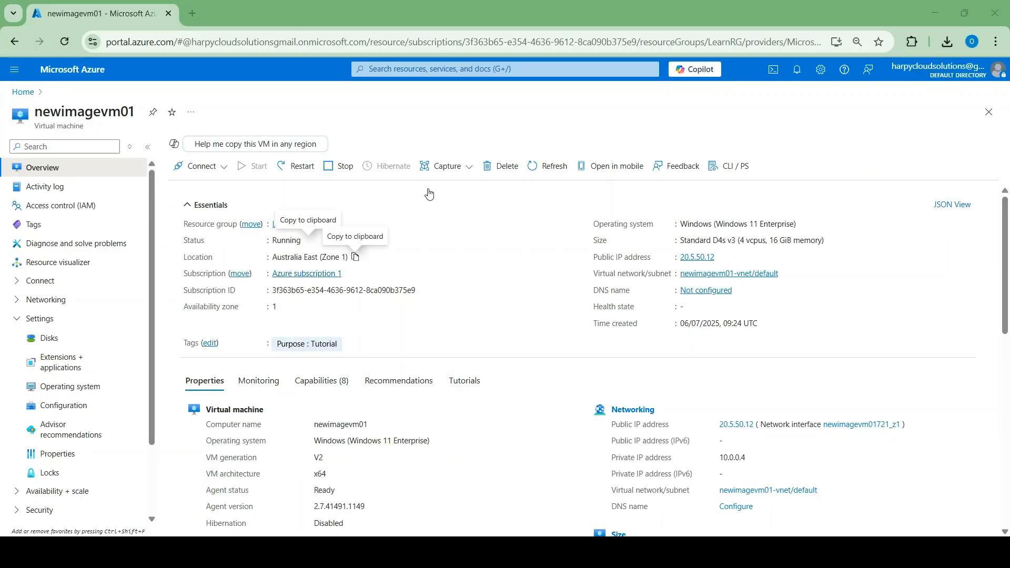
# Refresh the status of newimagevm01 in the Azure portal and start capturing an image of it in resource group LearnRG
pyautogui.click(550, 167)
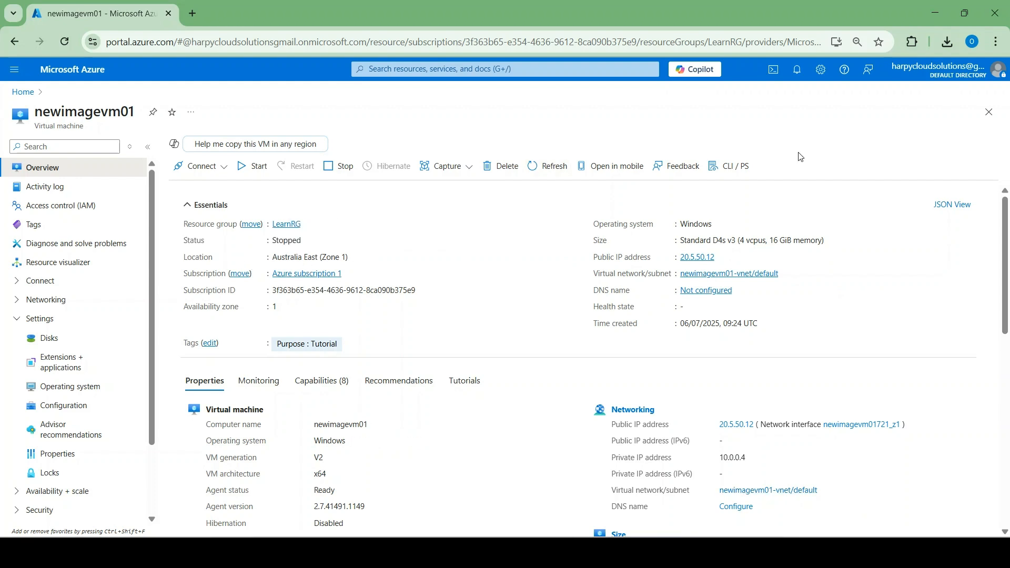
pyautogui.click(455, 170)
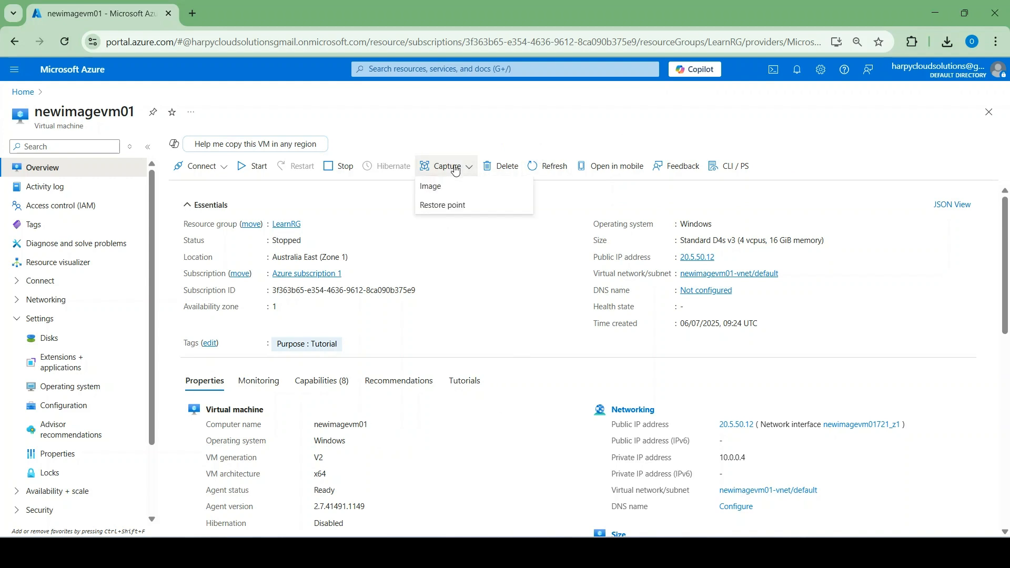
pyautogui.click(439, 190)
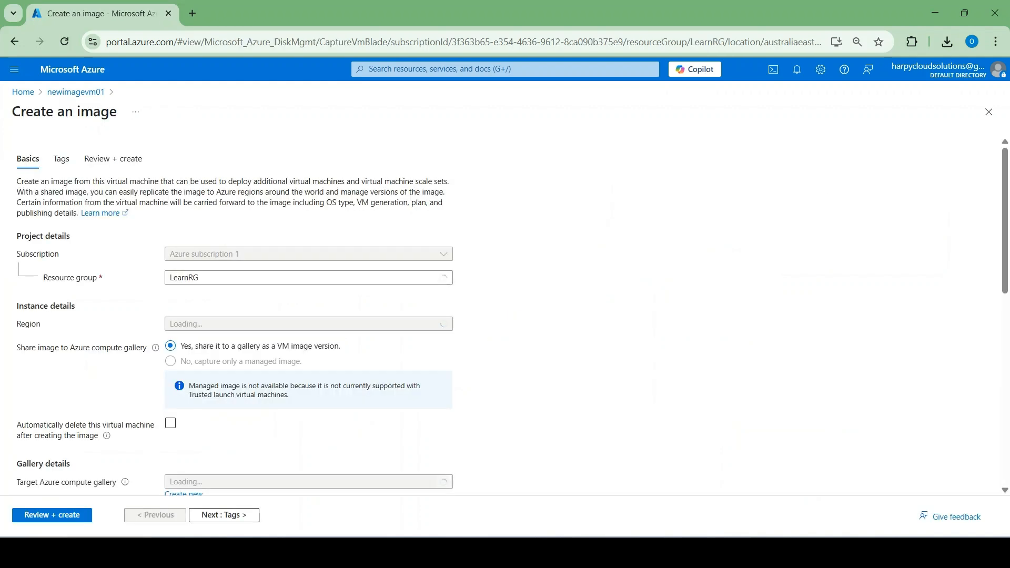
pyautogui.click(205, 283)
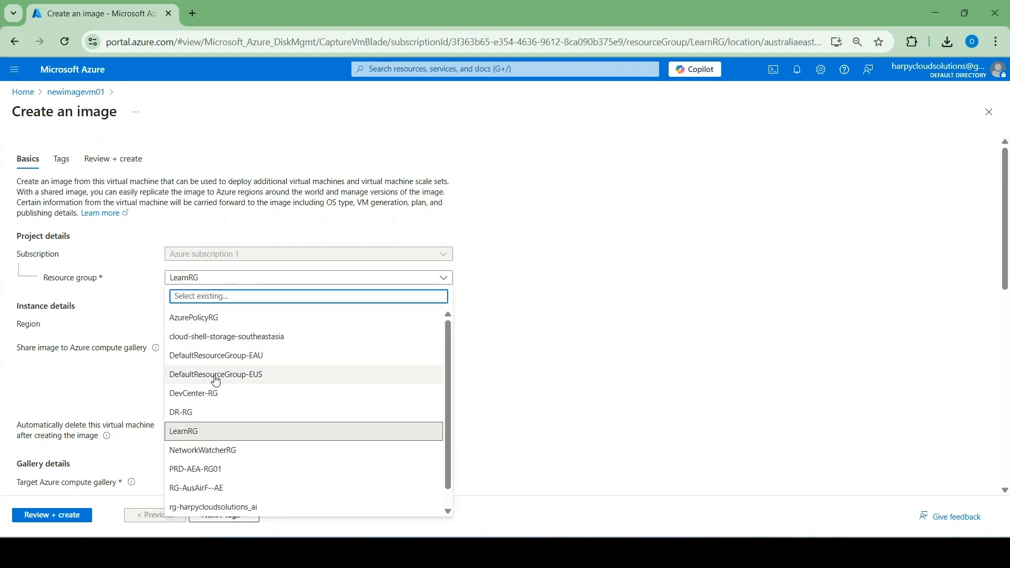
pyautogui.click(187, 432)
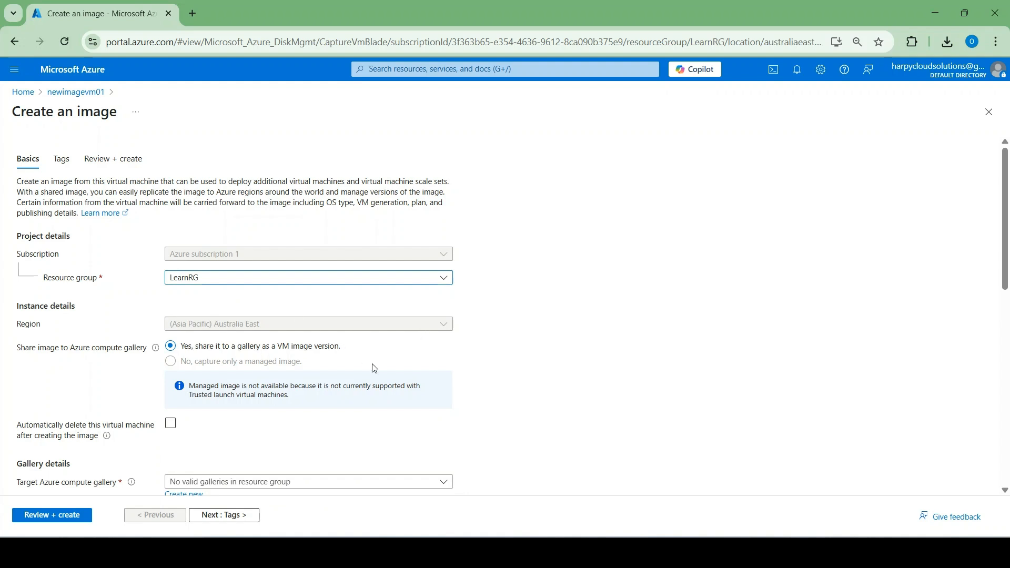
# Create a new target Azure compute gallery named AVDIMGWin11 for the image
pyautogui.scroll(-3, 375, 368)
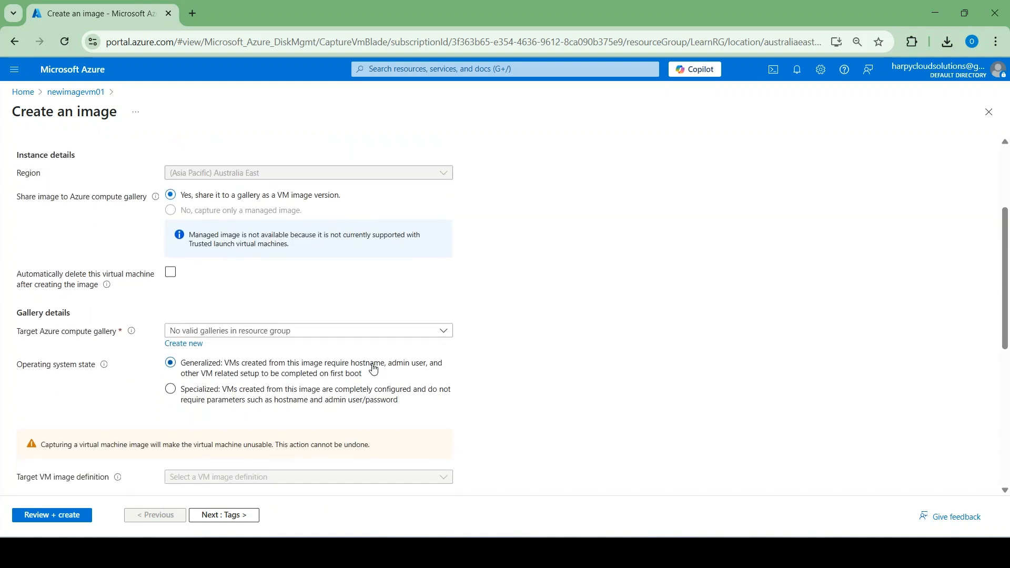
pyautogui.click(181, 350)
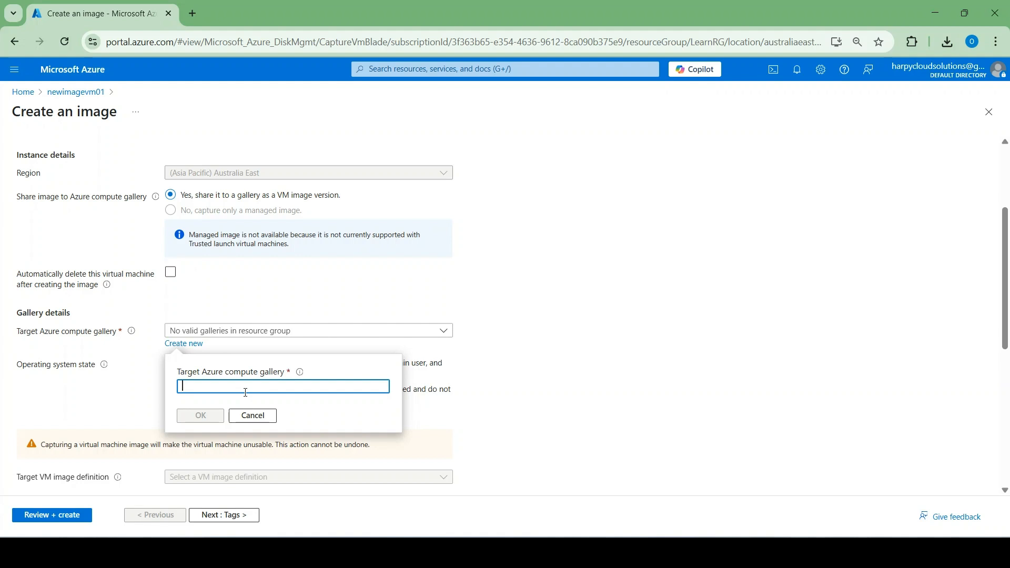
pyautogui.write('AVD')
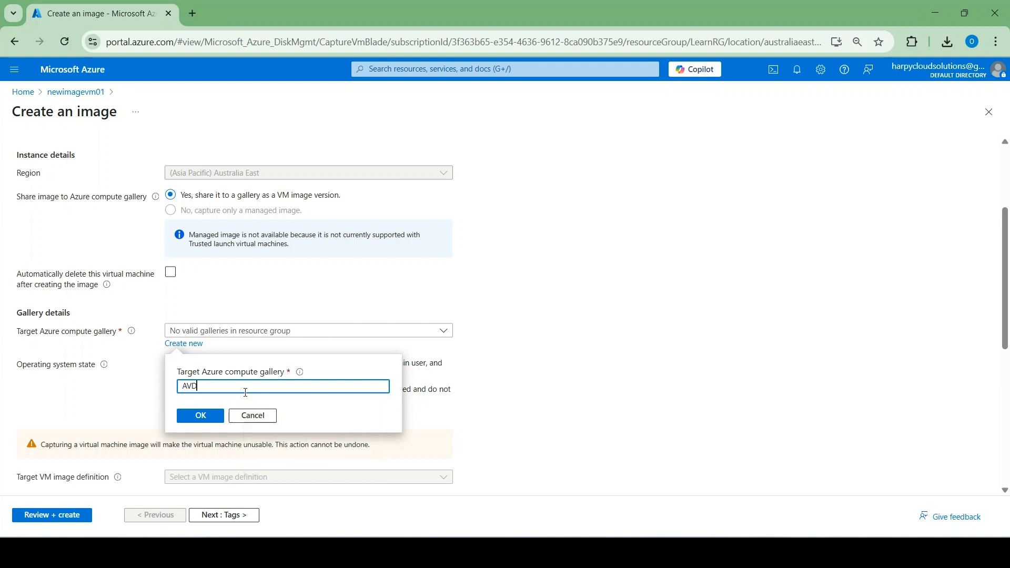
pyautogui.write('IMGWin11')
pyautogui.click(212, 421)
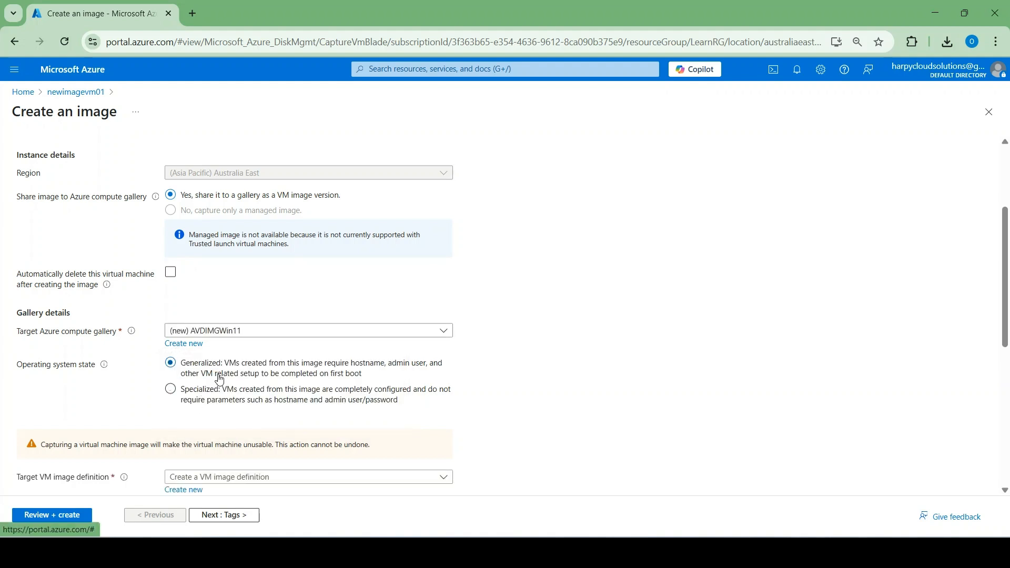
# Create a new target VM image definition named Windows11-Enterprise-23H2, keeping the prefilled publisher, offer and SKU
pyautogui.scroll(-2, 220, 379)
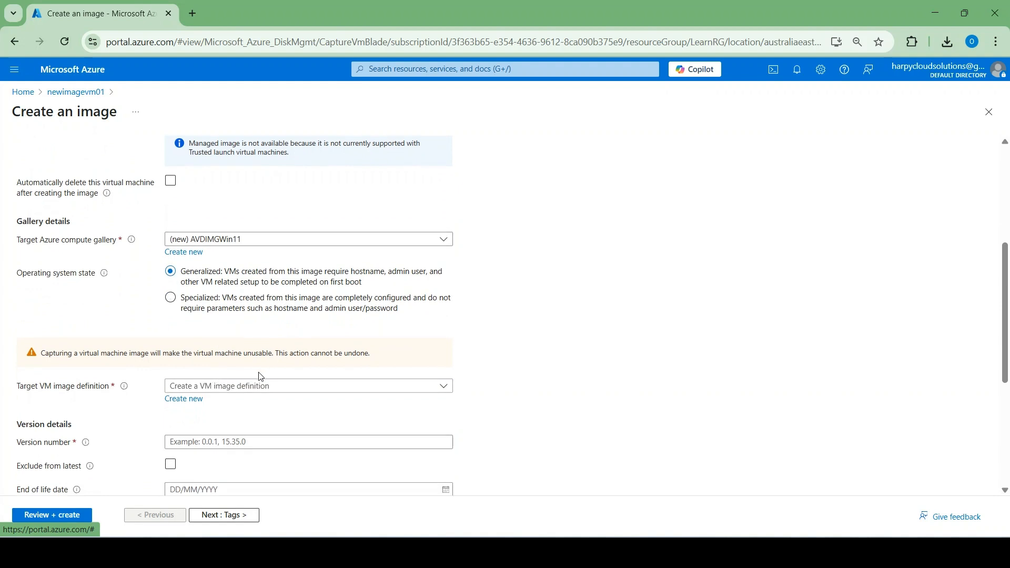
pyautogui.click(190, 409)
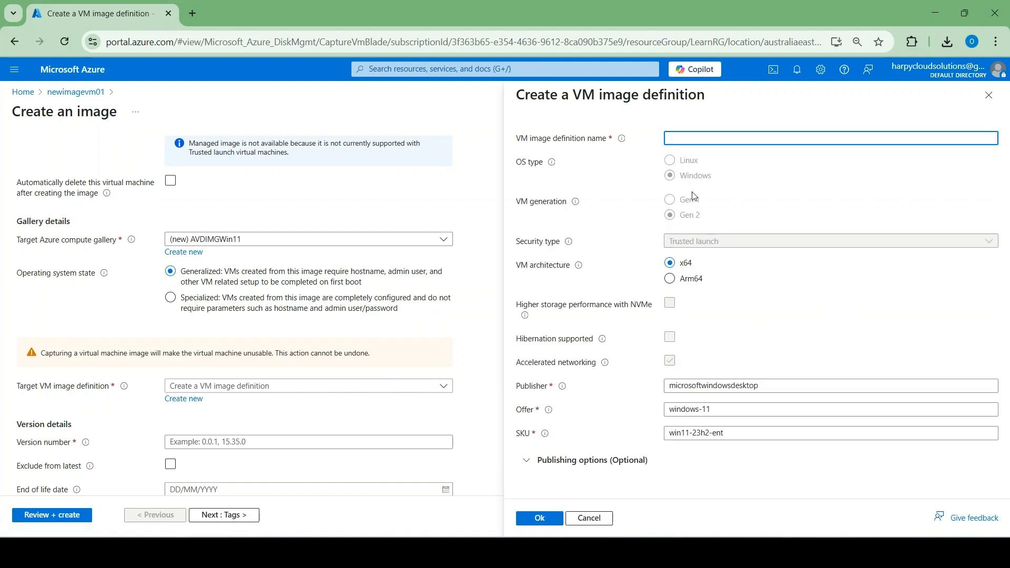
pyautogui.click(703, 139)
pyautogui.write('Windows11')
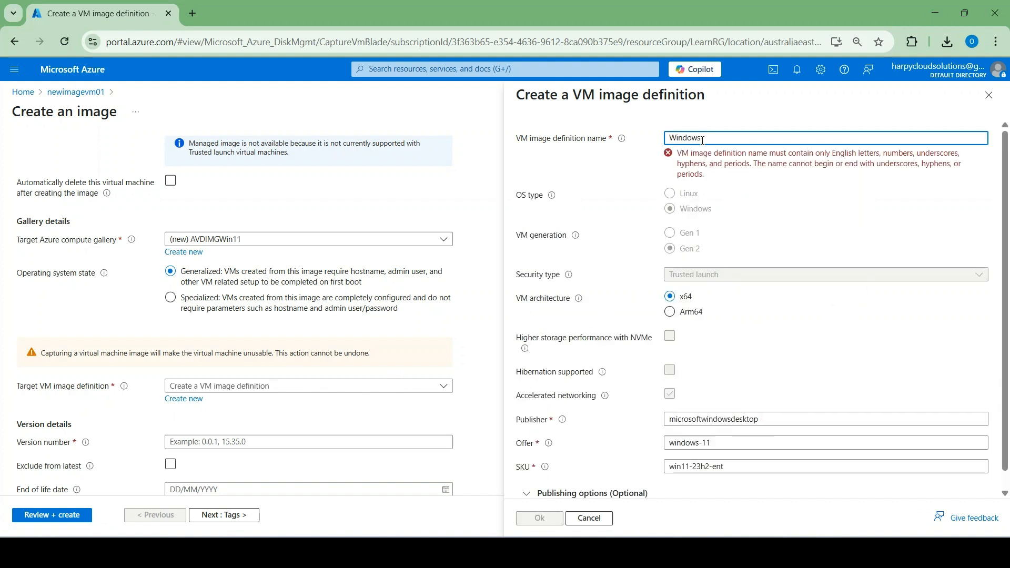
pyautogui.write('-')
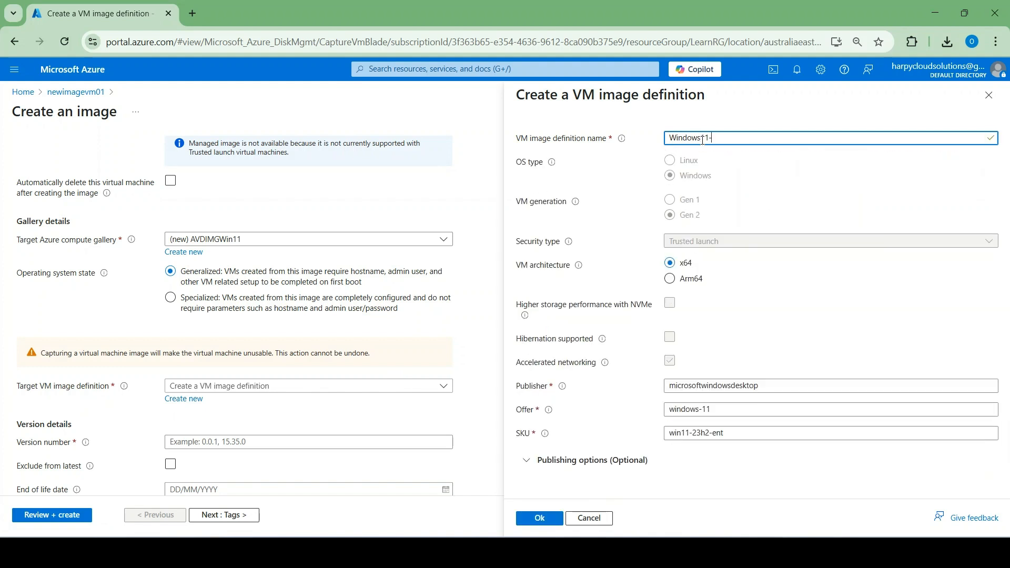
pyautogui.write('Enterpris')
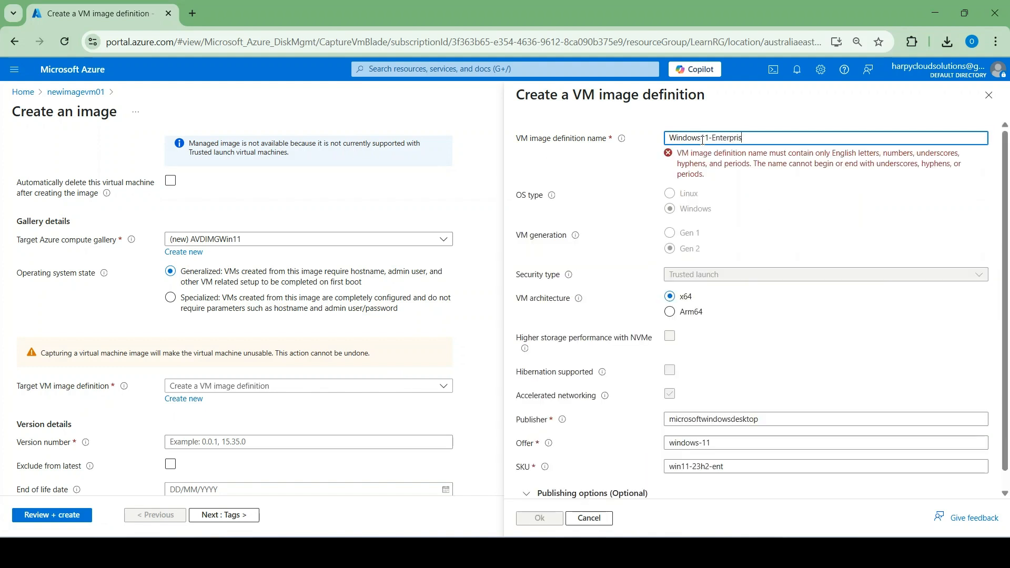
pyautogui.write('e-')
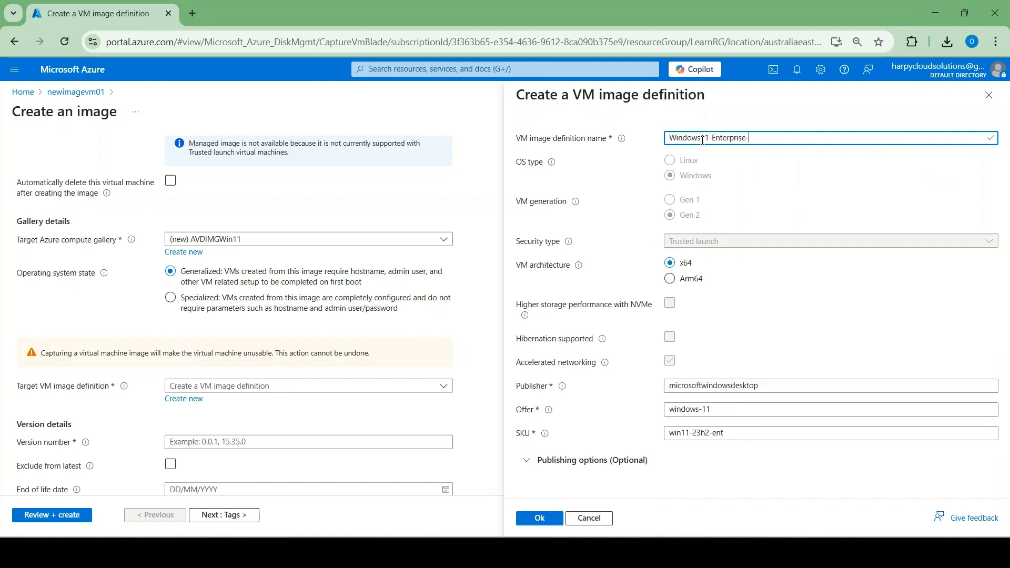
pyautogui.write('23H2')
pyautogui.click(541, 520)
# Set the image version number to 1.0.0
pyautogui.scroll(-2, 293, 429)
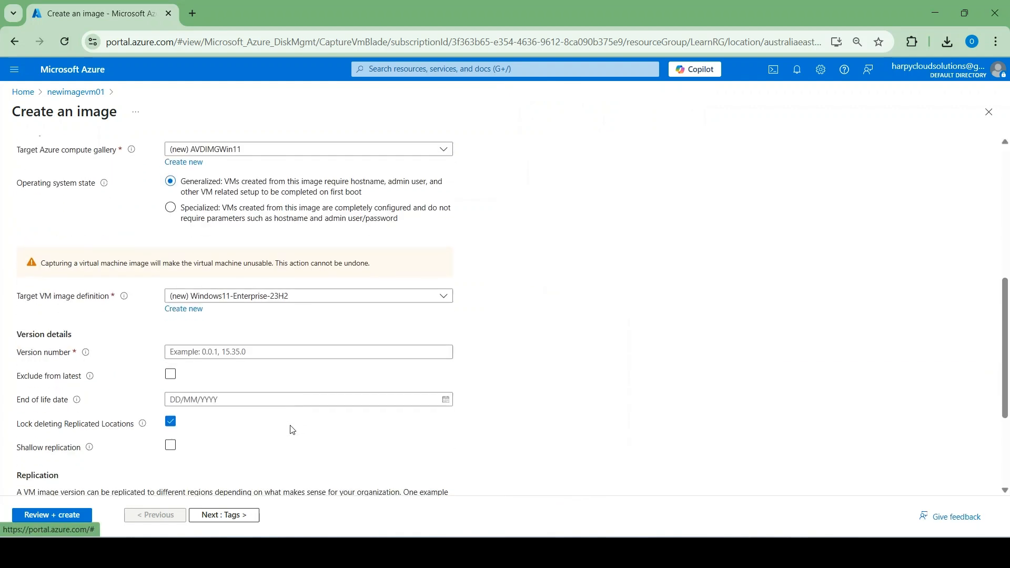
pyautogui.click(214, 338)
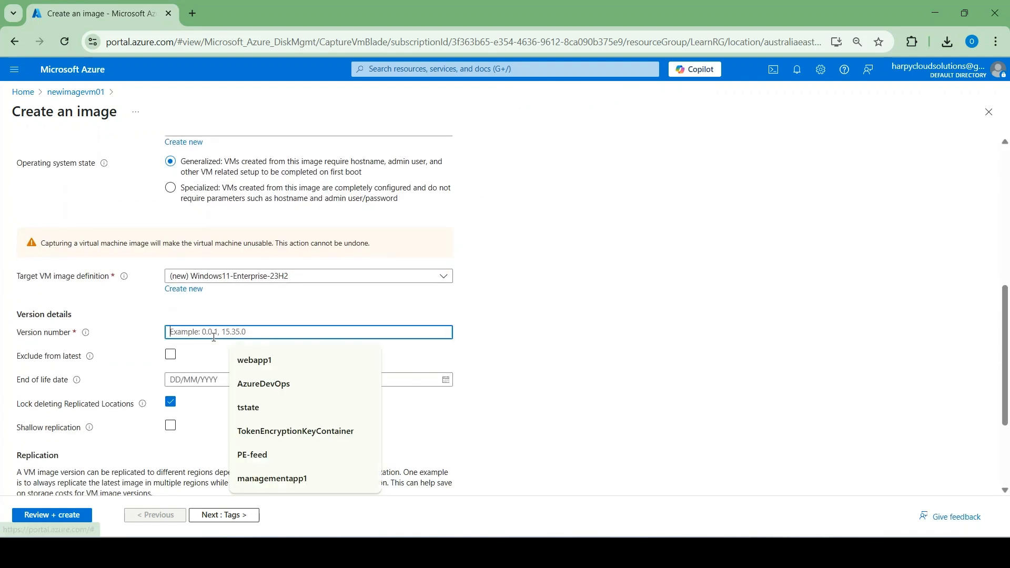
pyautogui.write('1.0.0')
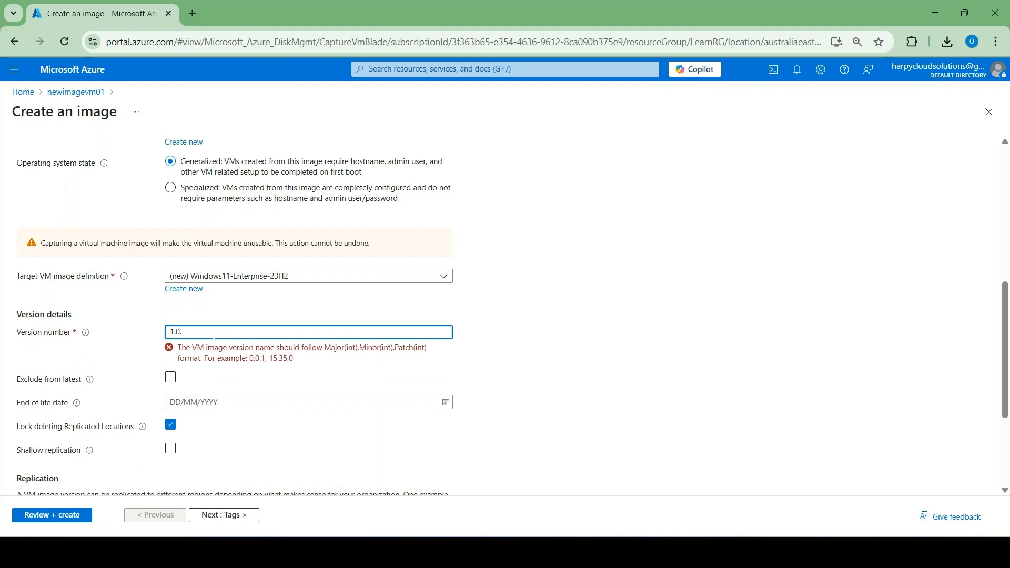
pyautogui.click(582, 300)
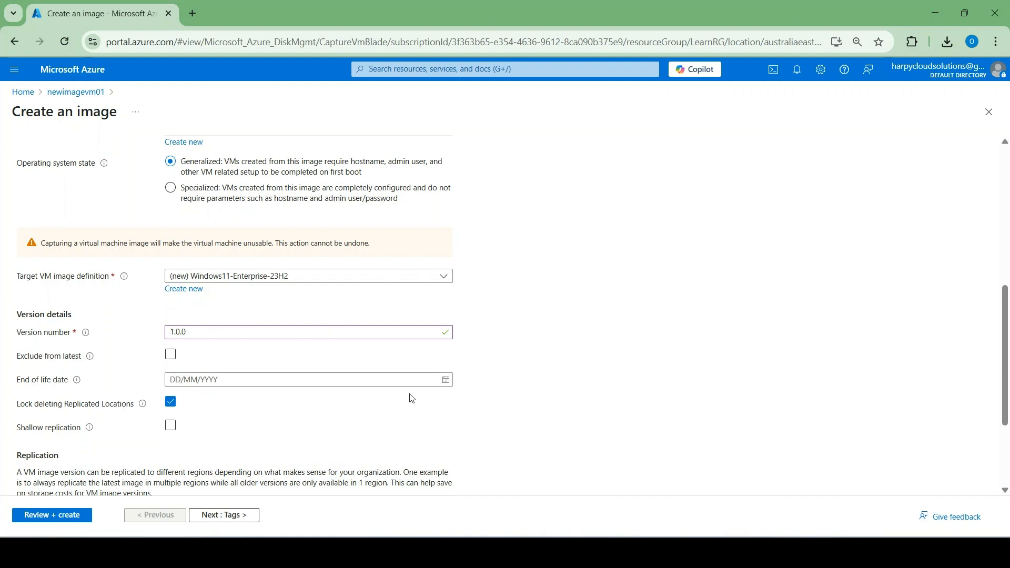
# Add (Asia Pacific) Australia Southeast as a replication target region and set the first target region's storage SKU to Standard HDD LRS
pyautogui.scroll(-2, 411, 398)
pyautogui.scroll(-2, 412, 399)
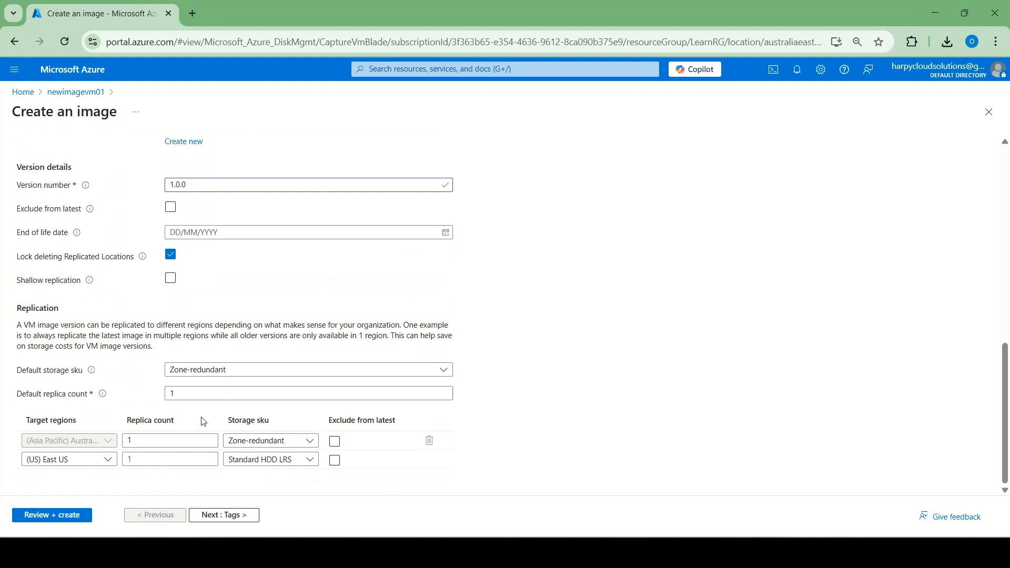
pyautogui.click(106, 463)
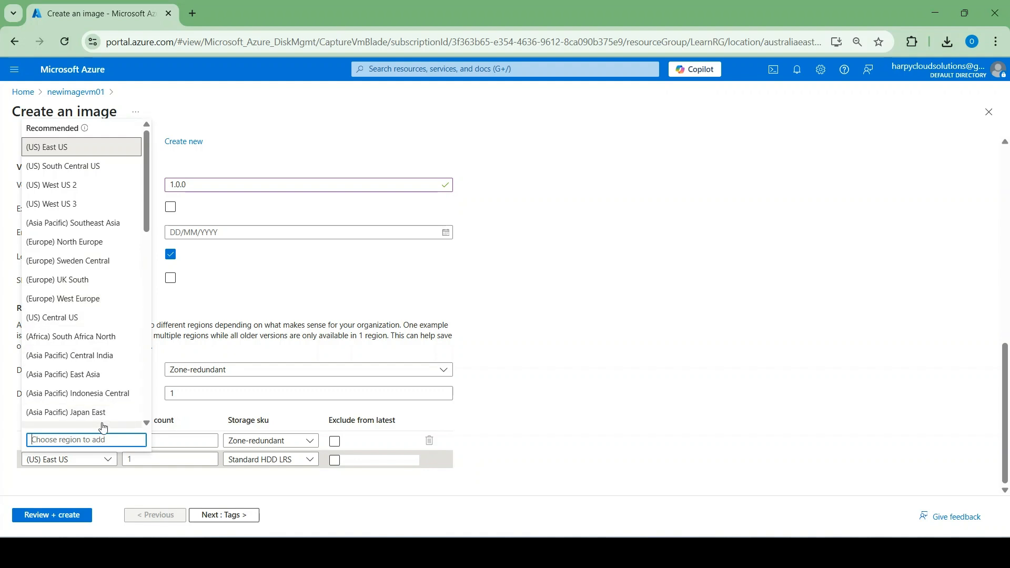
pyautogui.write('aus')
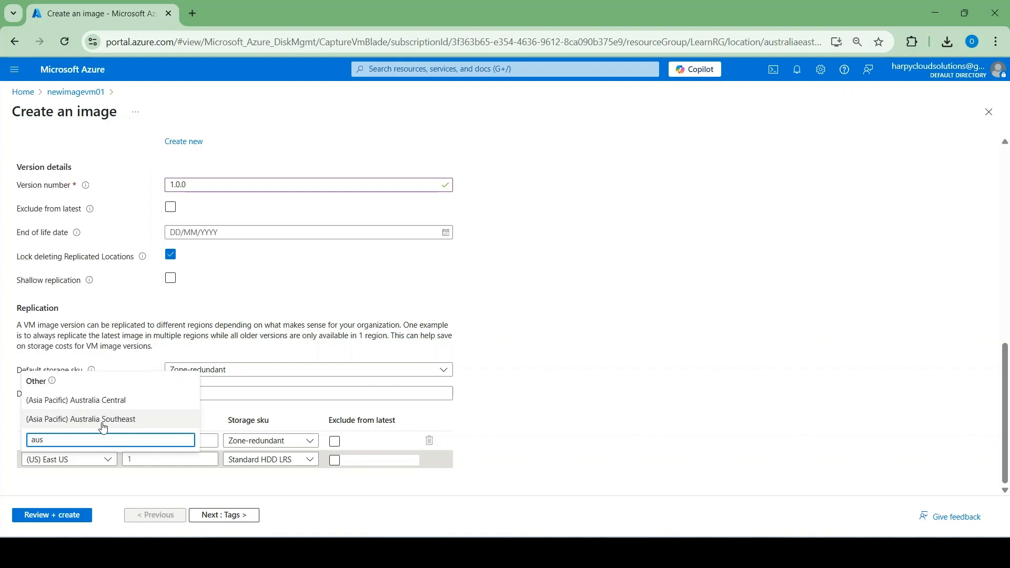
pyautogui.click(116, 419)
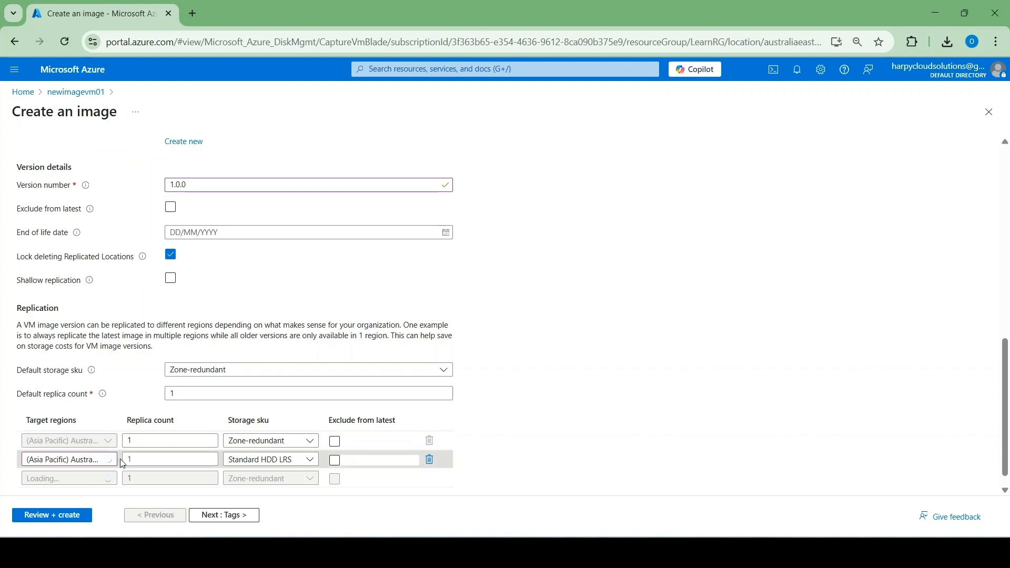
pyautogui.click(264, 442)
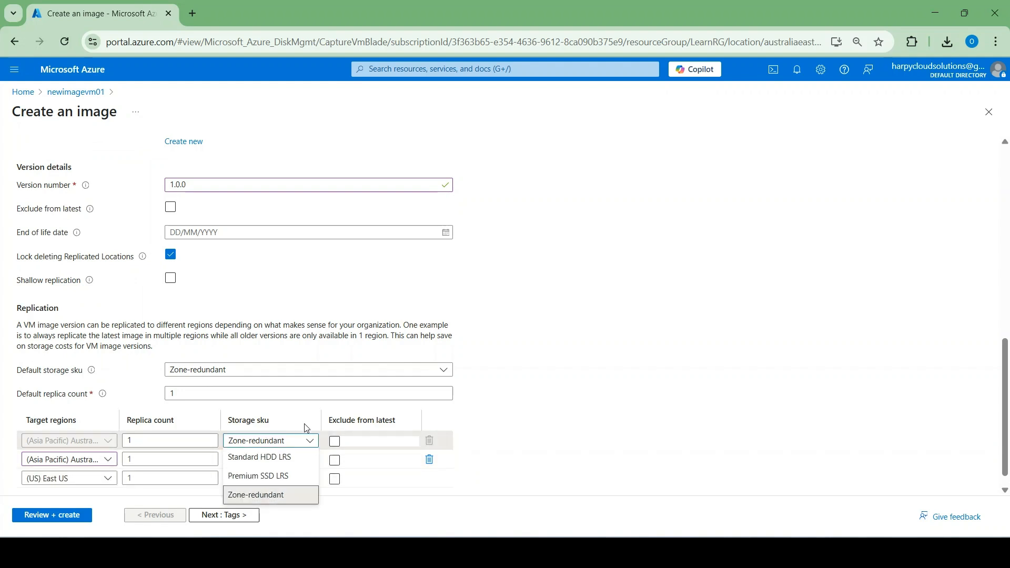
pyautogui.click(279, 457)
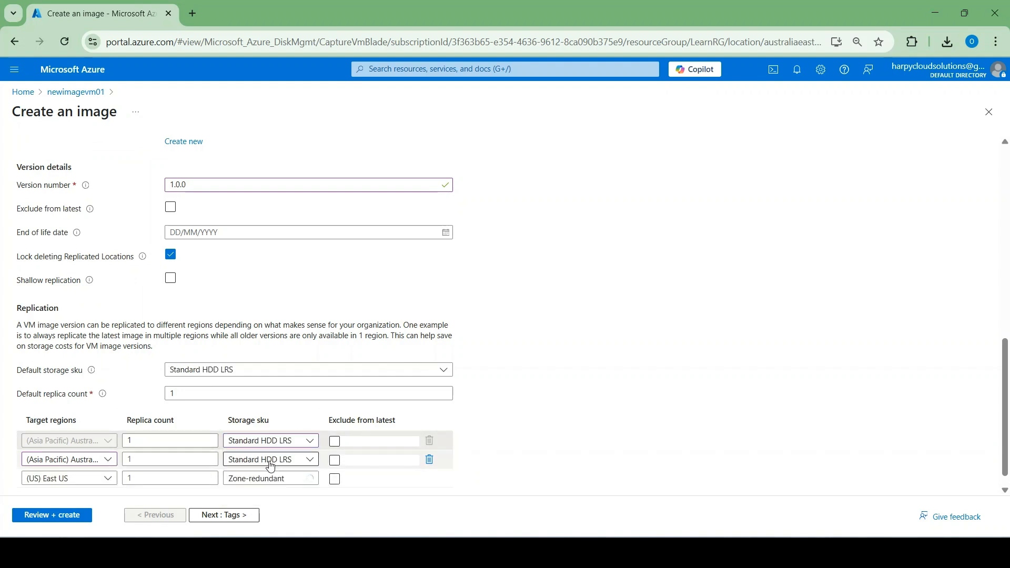
# Leave the image's tags empty, review the image settings and create the image
pyautogui.click(225, 513)
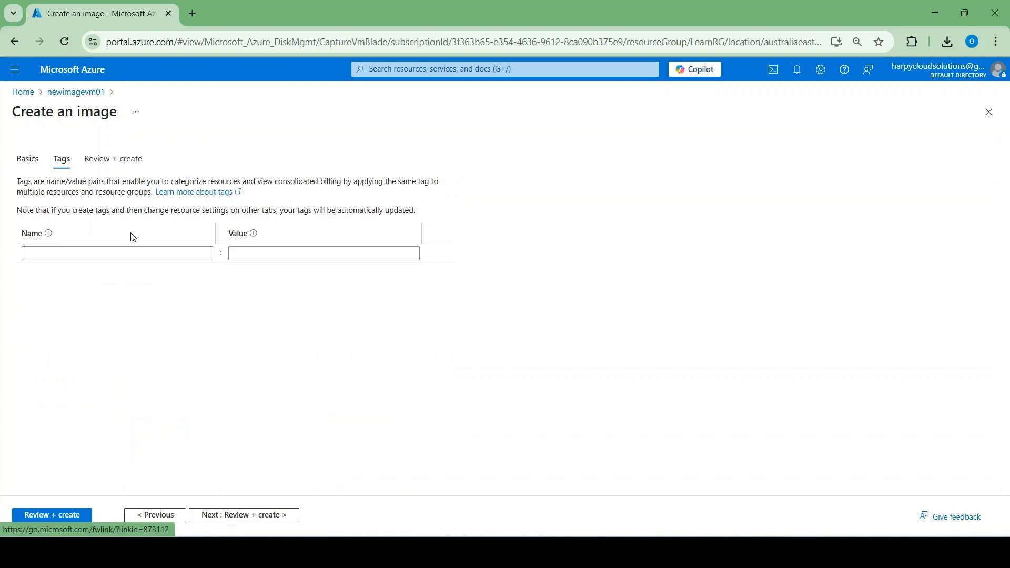
pyautogui.click(238, 520)
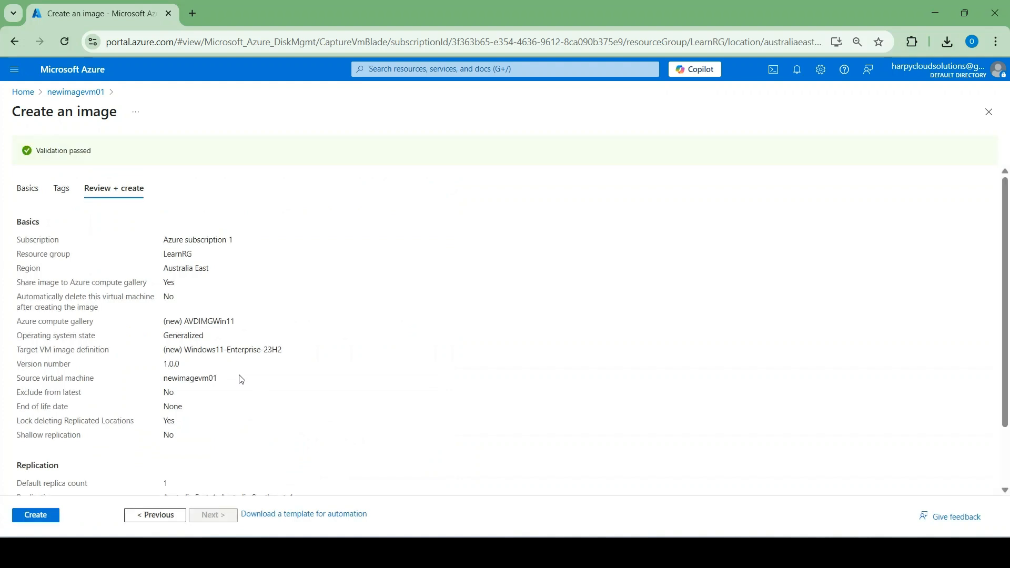
pyautogui.scroll(-2, 241, 379)
pyautogui.scroll(2, 241, 379)
pyautogui.click(36, 518)
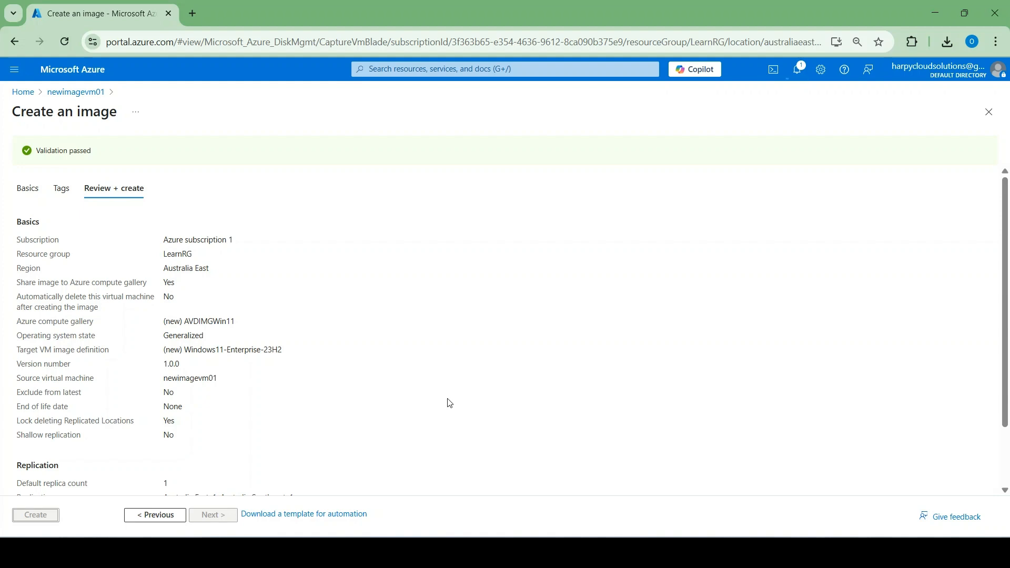
pyautogui.scroll(-1, 403, 321)
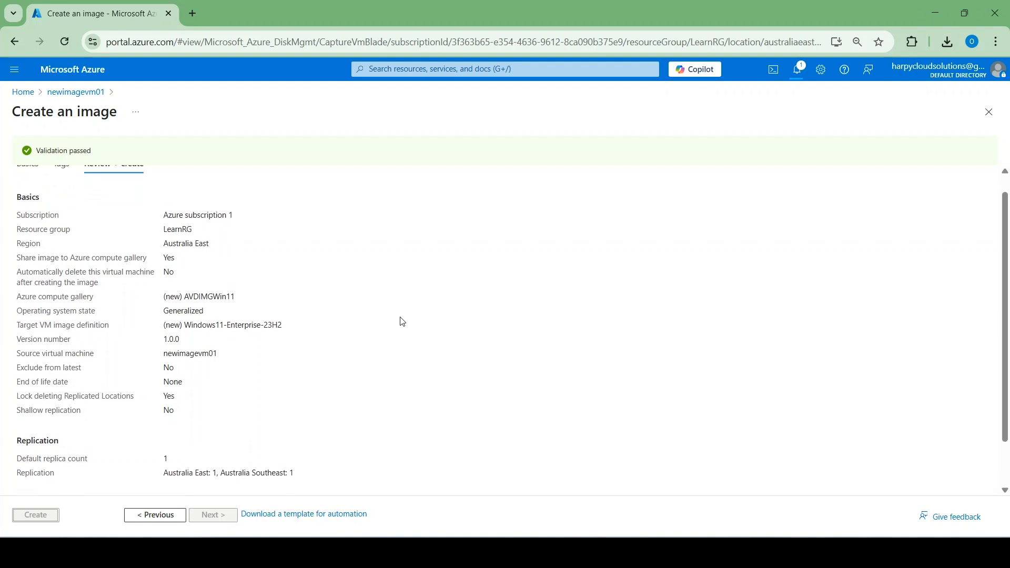
pyautogui.scroll(1, 402, 321)
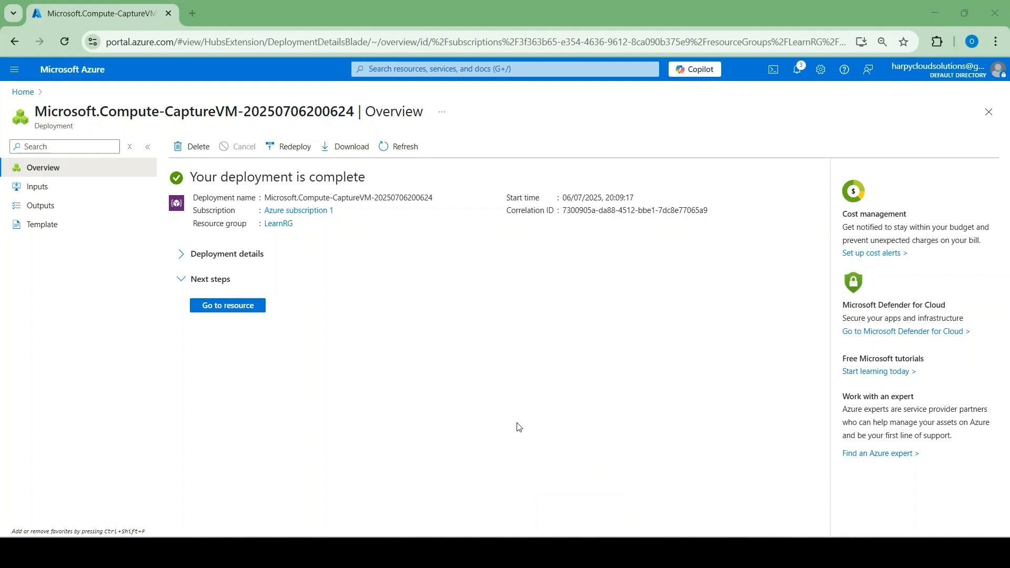
# Open the deployed image version resource and search for "azure compute gallery" to list the Azure compute galleries
pyautogui.click(247, 308)
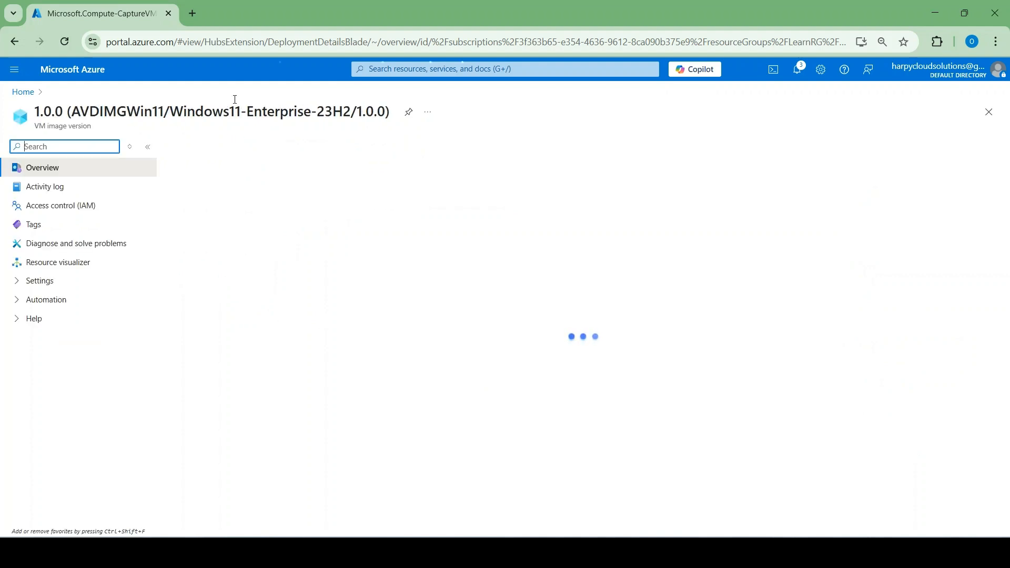
pyautogui.click(402, 70)
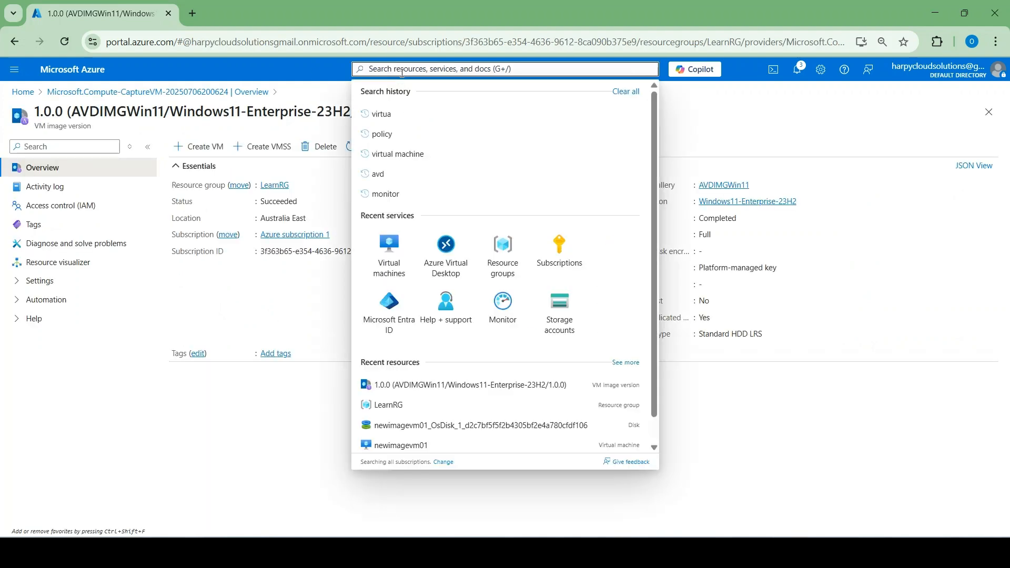
pyautogui.write('azure')
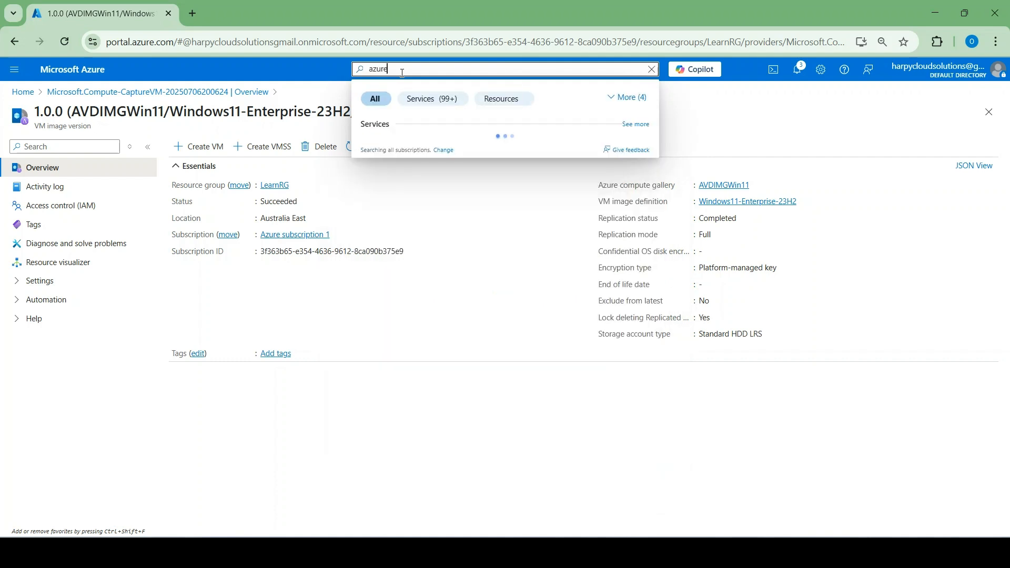
pyautogui.write(' compute g')
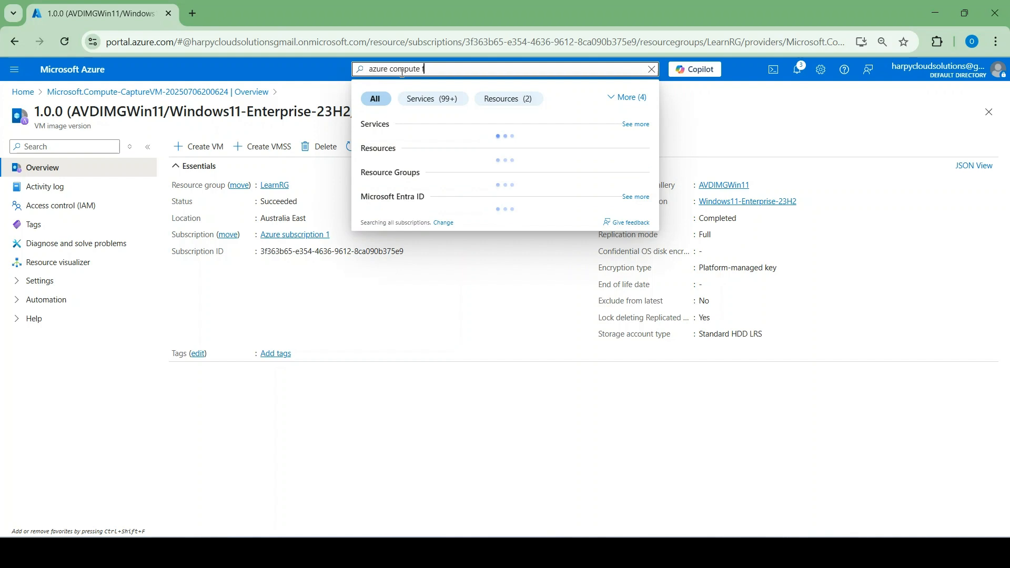
pyautogui.write('allery')
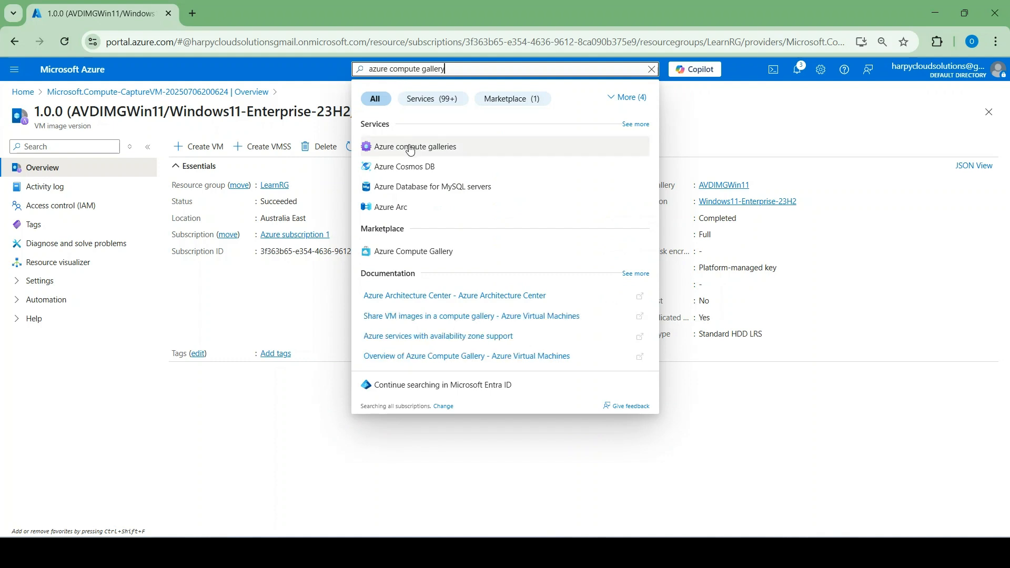
pyautogui.click(412, 148)
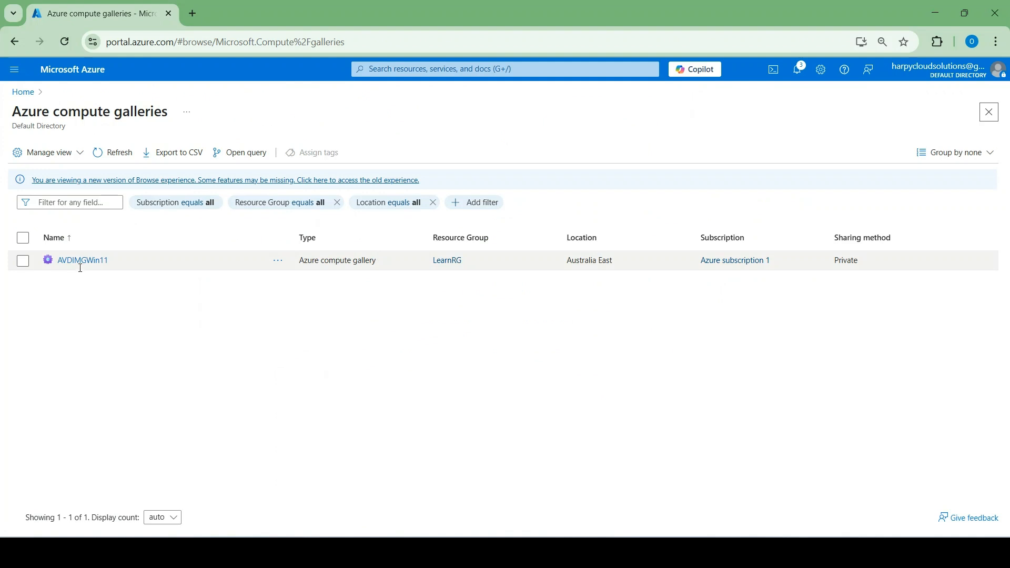
# Open the Windows11-Enterprise-23H2 image definition in the AVDIMGWin11 compute gallery
pyautogui.click(82, 261)
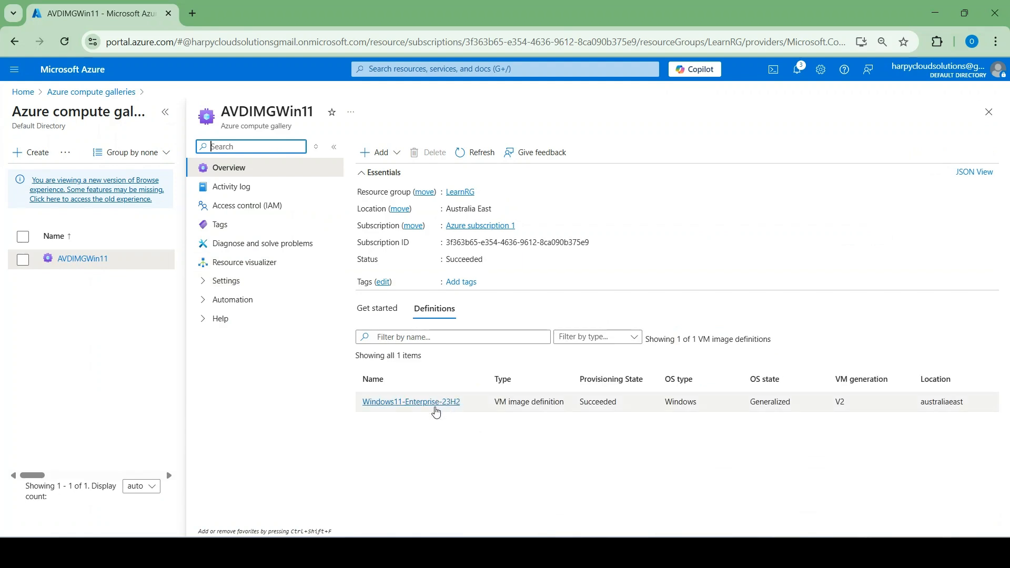
pyautogui.click(439, 404)
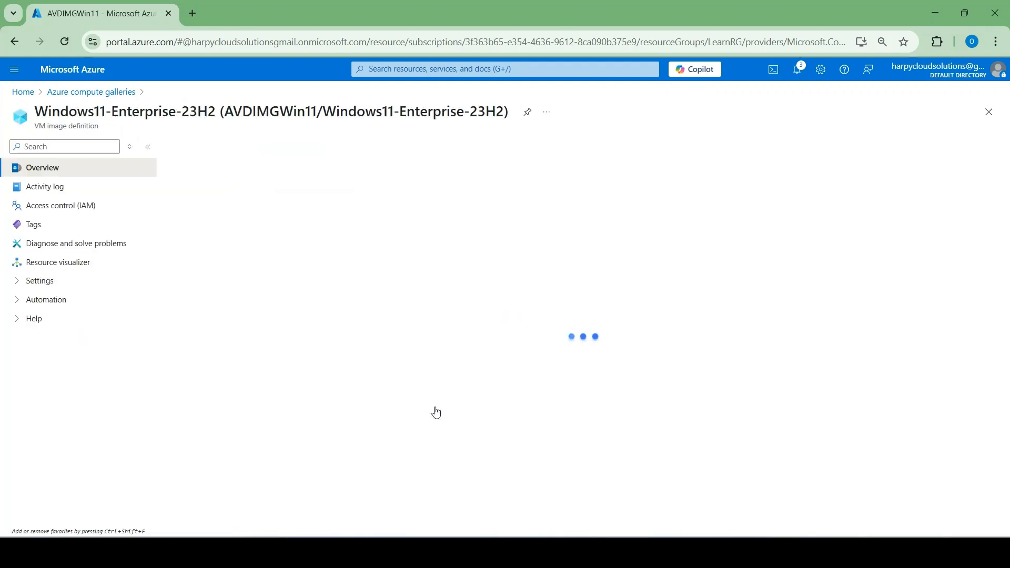